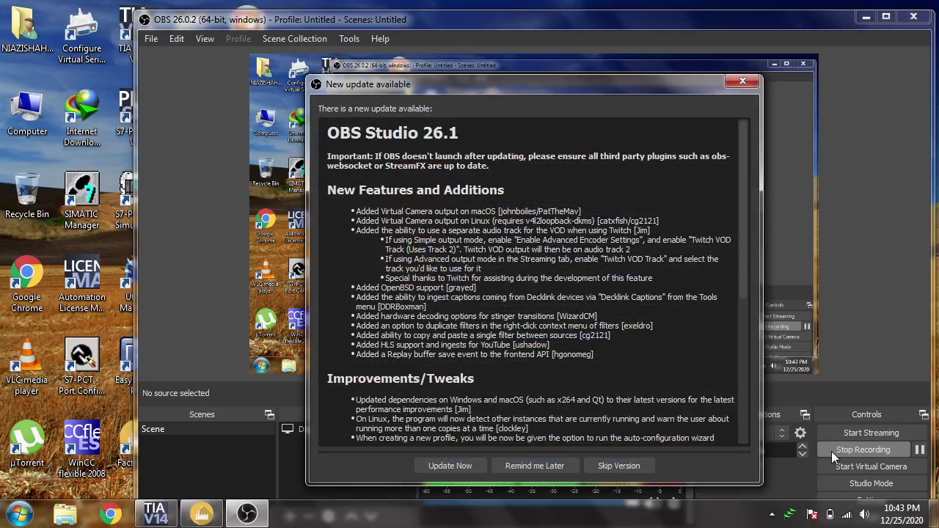
- Skip the OBS Studio update, minimise its window and switch to the TANK FOR YOUTUBE project in TIA Portal
click(645, 467)
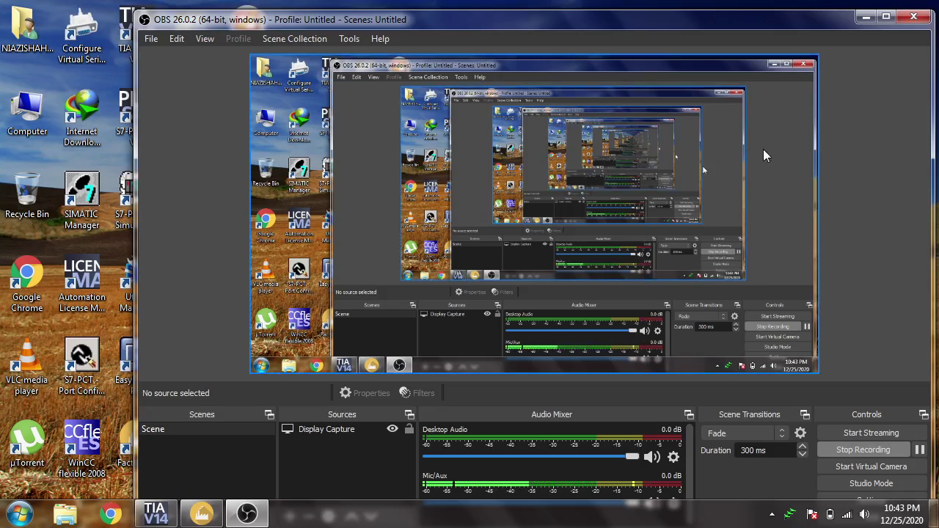
click(864, 19)
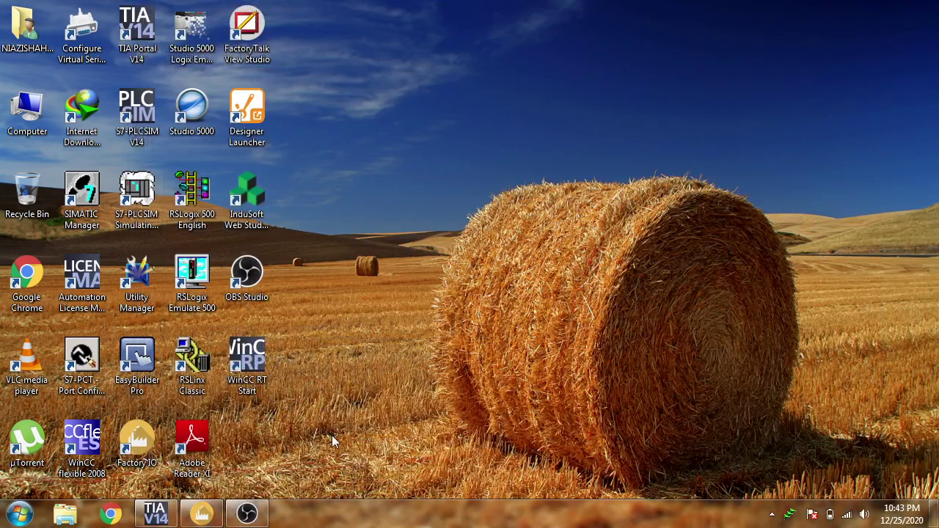
click(157, 513)
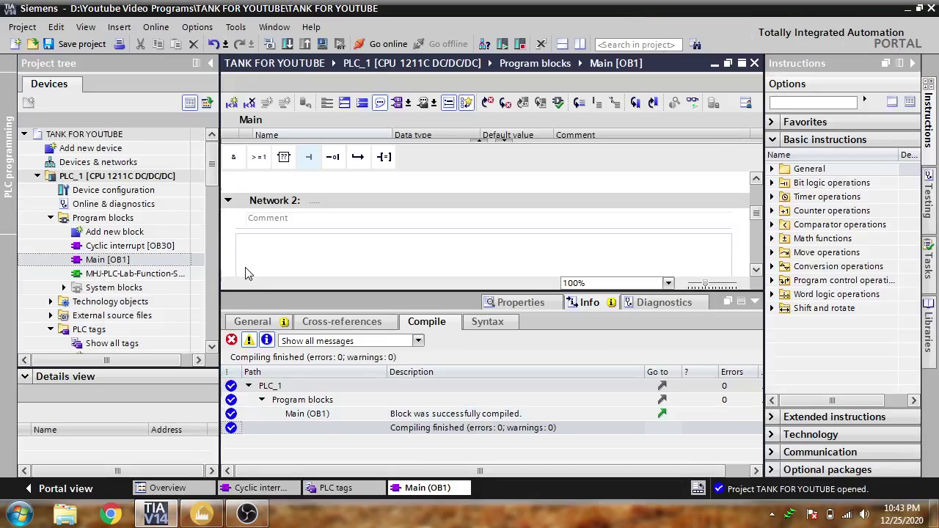
- Open the Cyclic interrupt [OB30] block and enlarge the editor area to show the level comparison network
scroll(210, 187, down, 2)
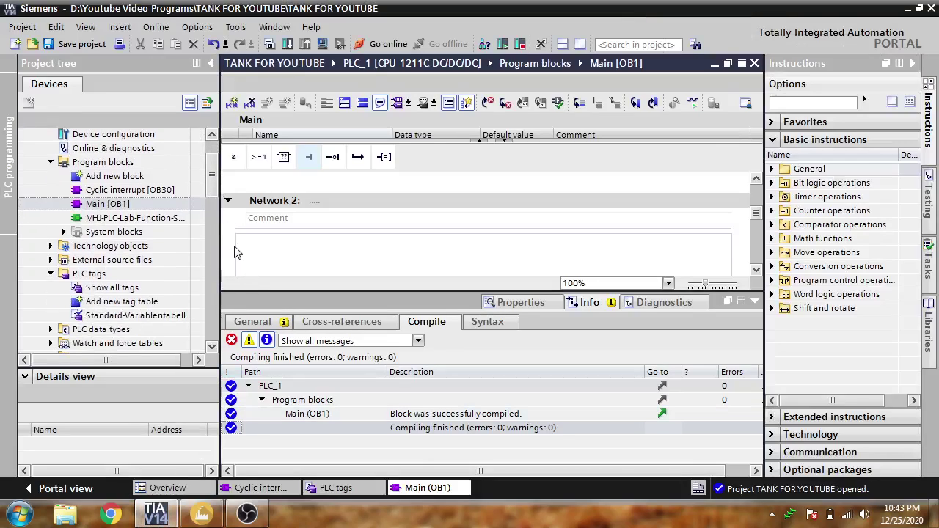
double_click(160, 192)
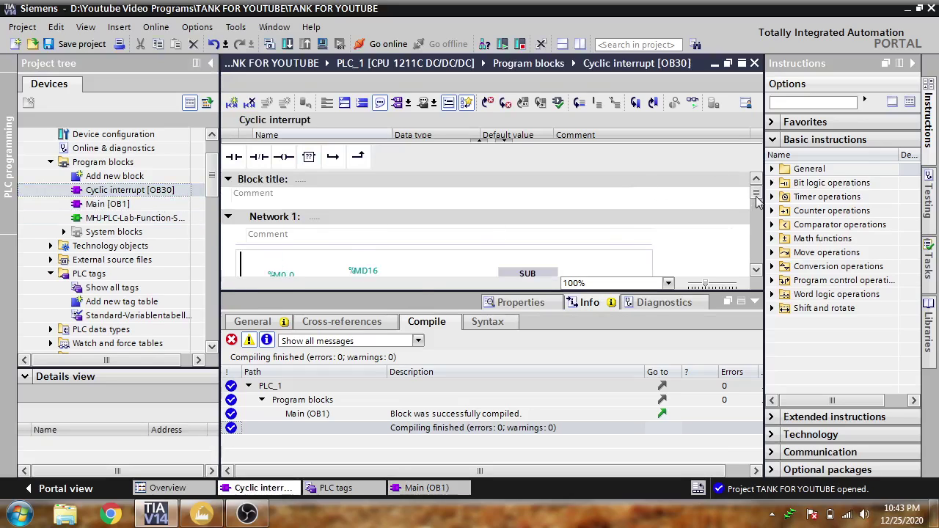
drag(757, 202, 756, 252)
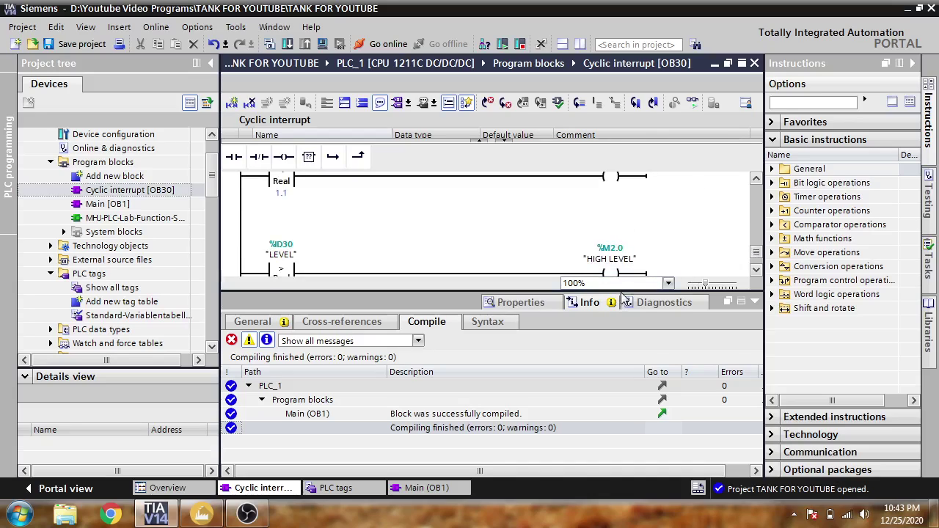
drag(622, 295, 628, 372)
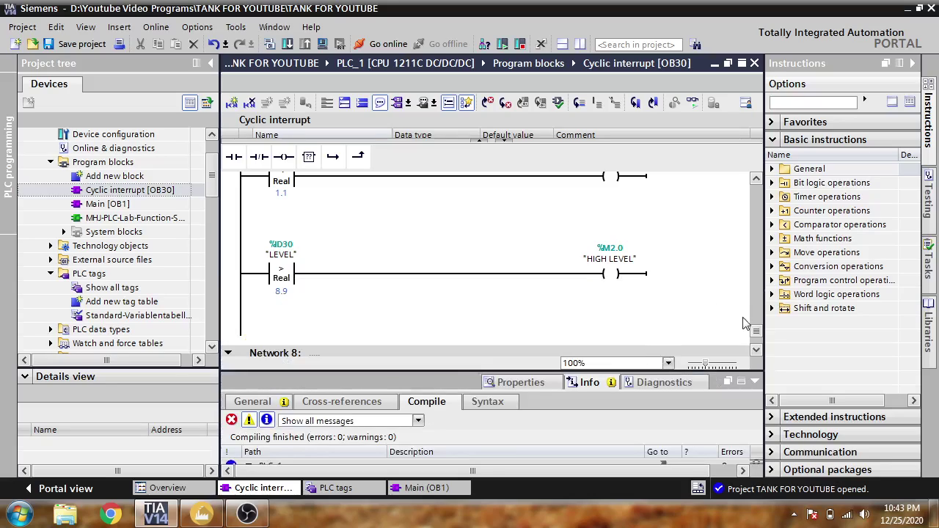
scroll(756, 337, up, 2)
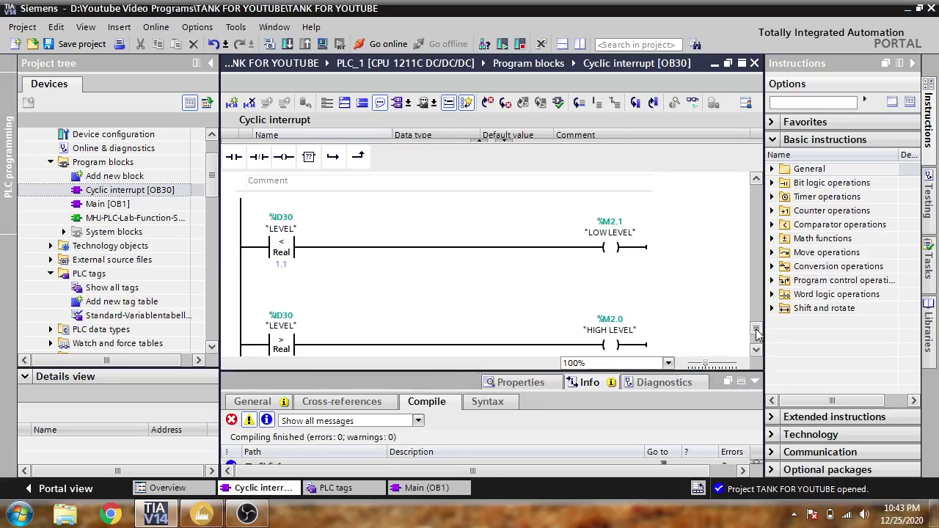
- Examine the LOW LEVEL and HIGH LEVEL coils, their addresses and the LEVEL comparisons that drive them
click(615, 327)
click(615, 327)
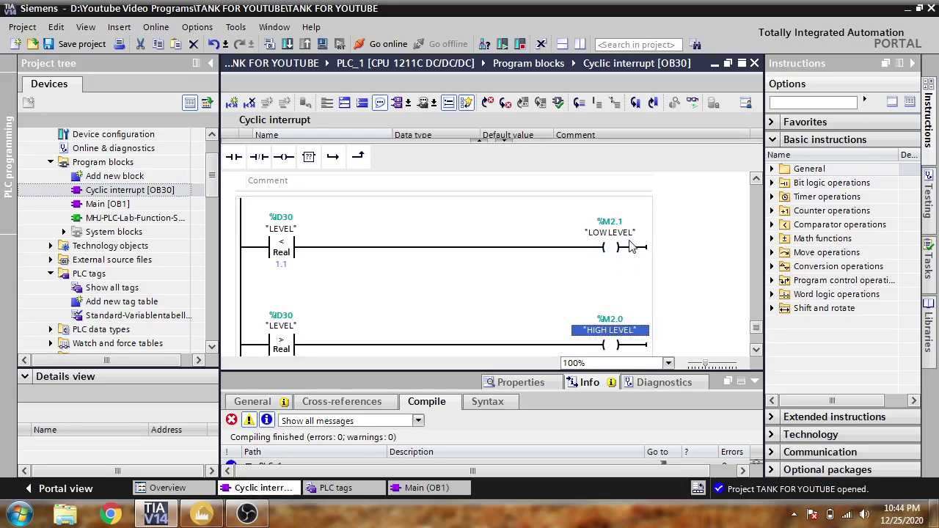
click(625, 239)
click(623, 241)
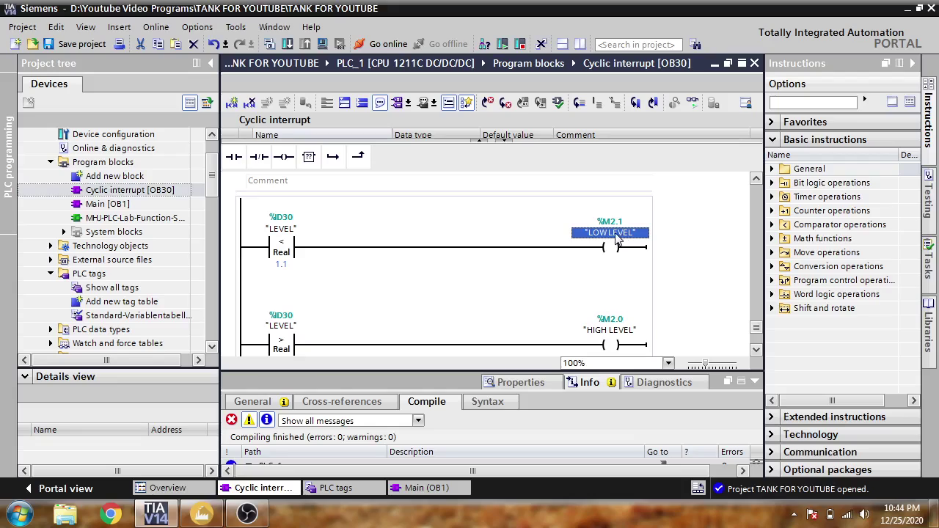
click(479, 298)
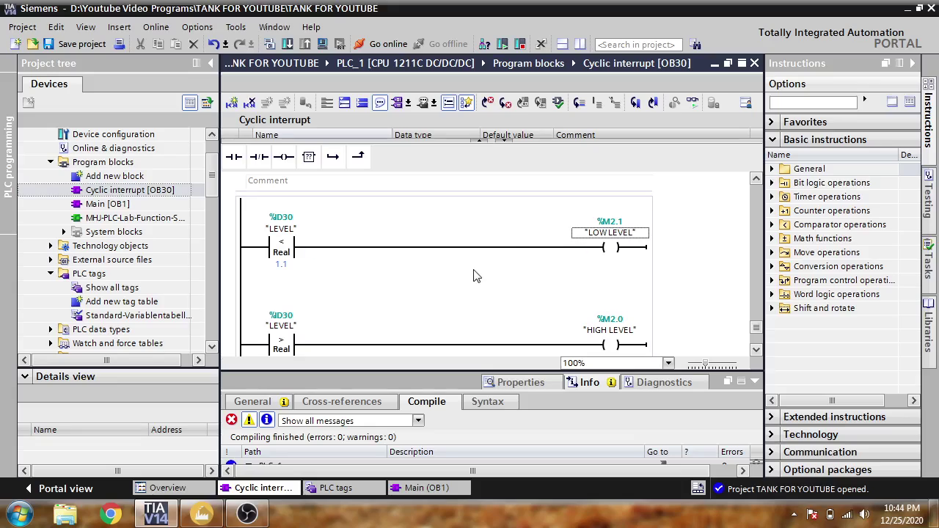
click(616, 249)
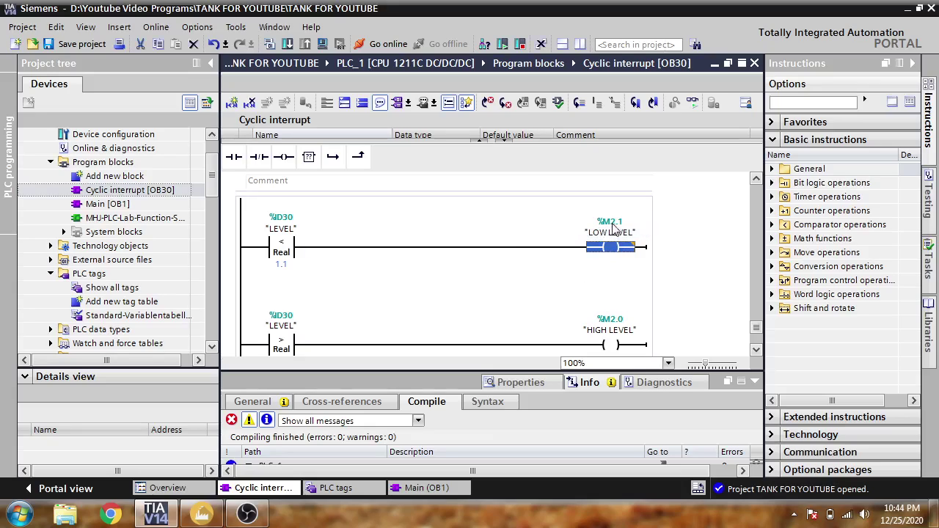
click(755, 352)
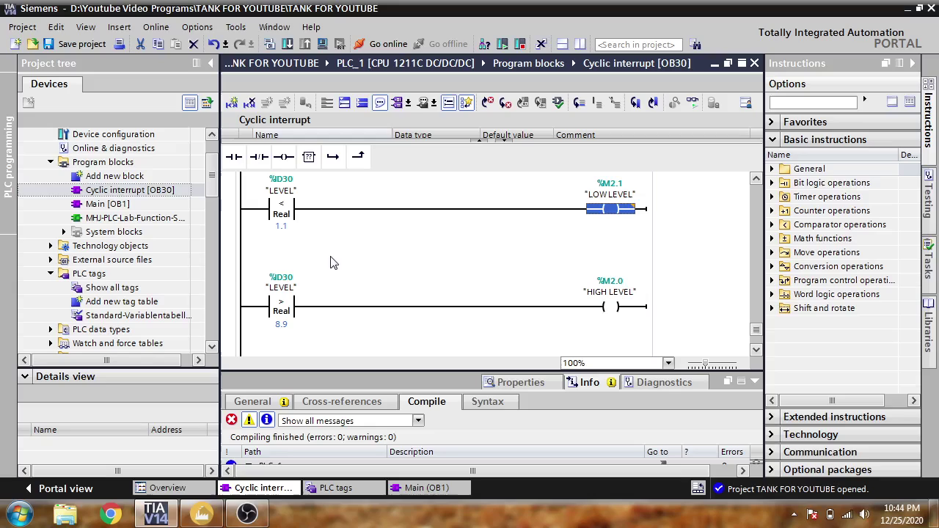
- Check the Alarm tag's data type and address in the PLC tags against the LOW LEVEL coil in Cyclic interrupt
click(353, 489)
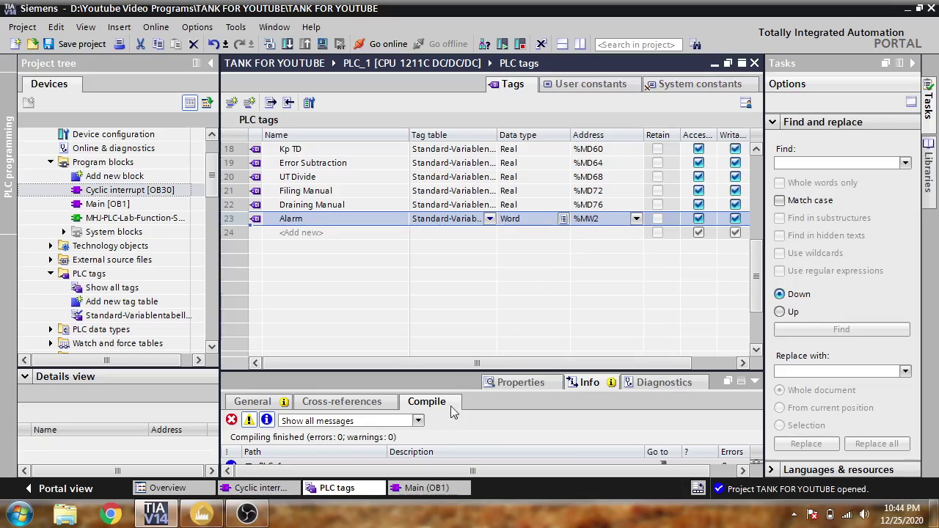
click(402, 490)
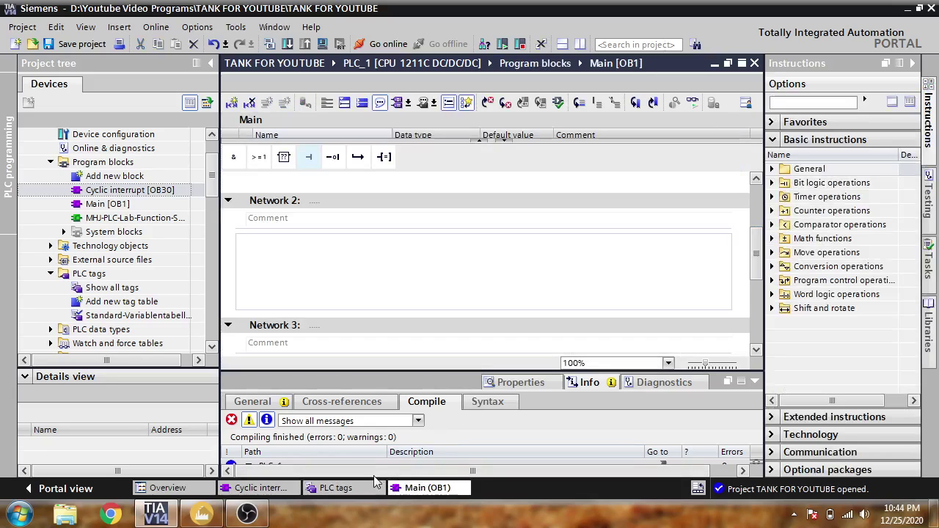
click(337, 488)
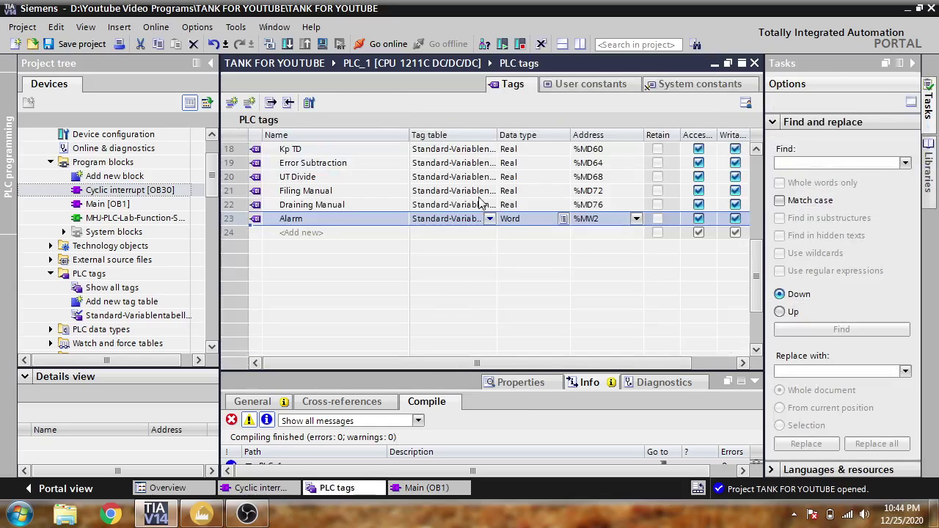
click(426, 488)
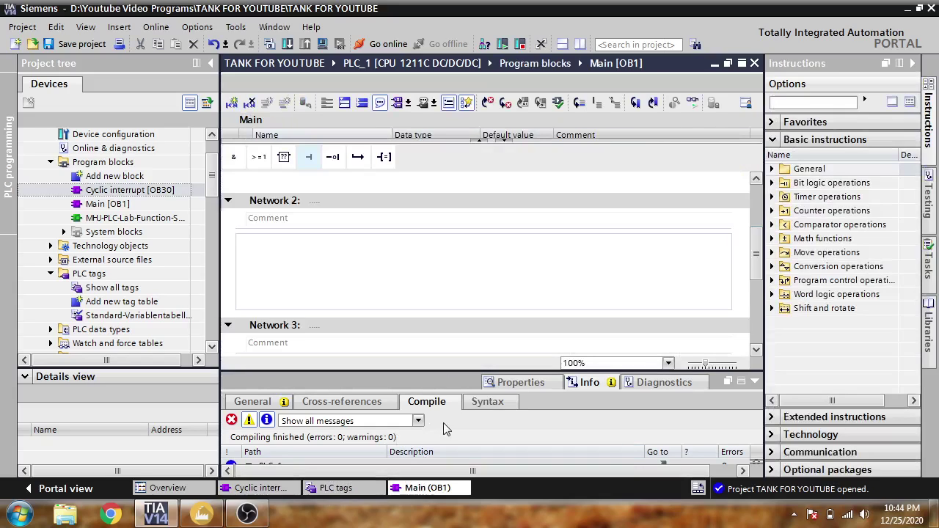
click(278, 490)
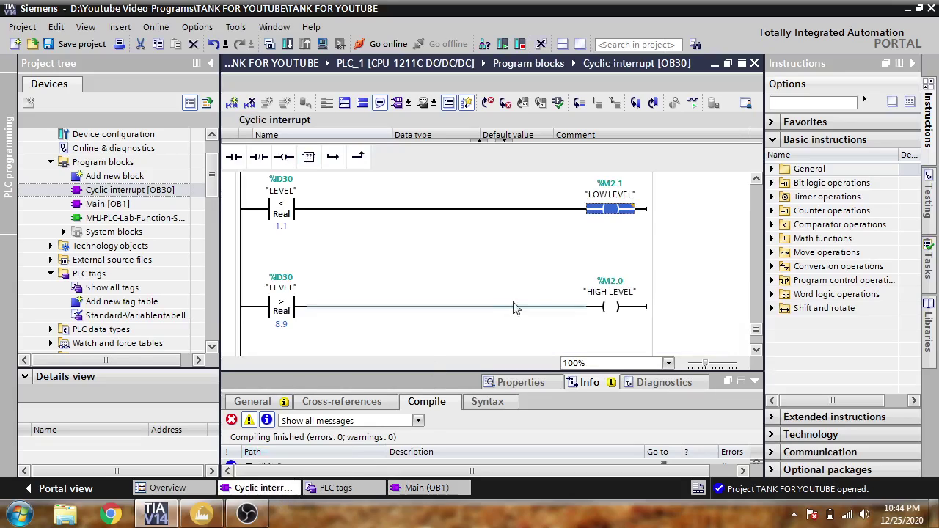
click(611, 206)
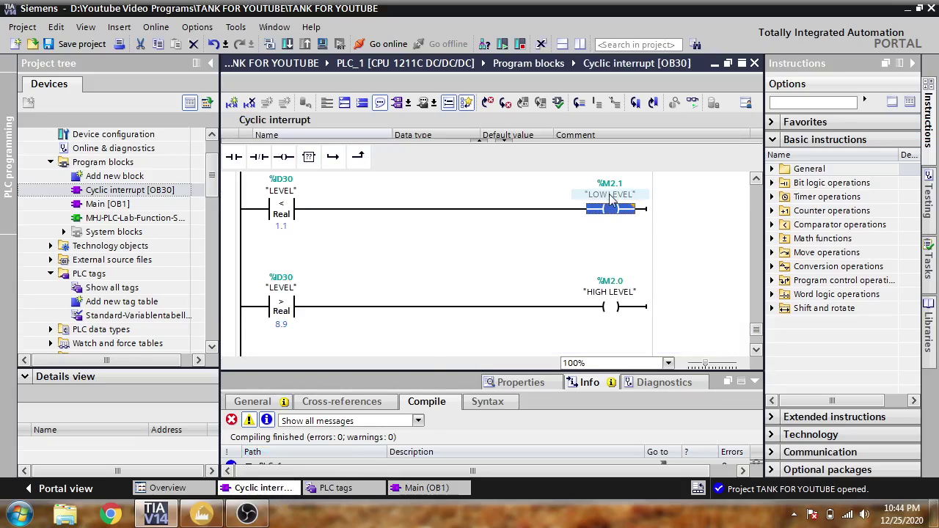
- Review the Alarm tag in the PLC tags again and return to the level coils in the Cyclic interrupt block
click(358, 490)
click(356, 490)
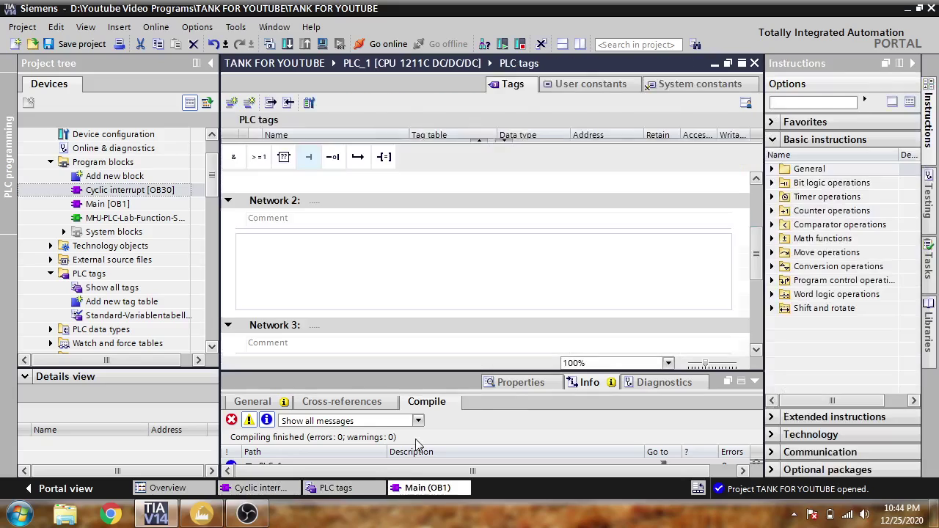
click(358, 489)
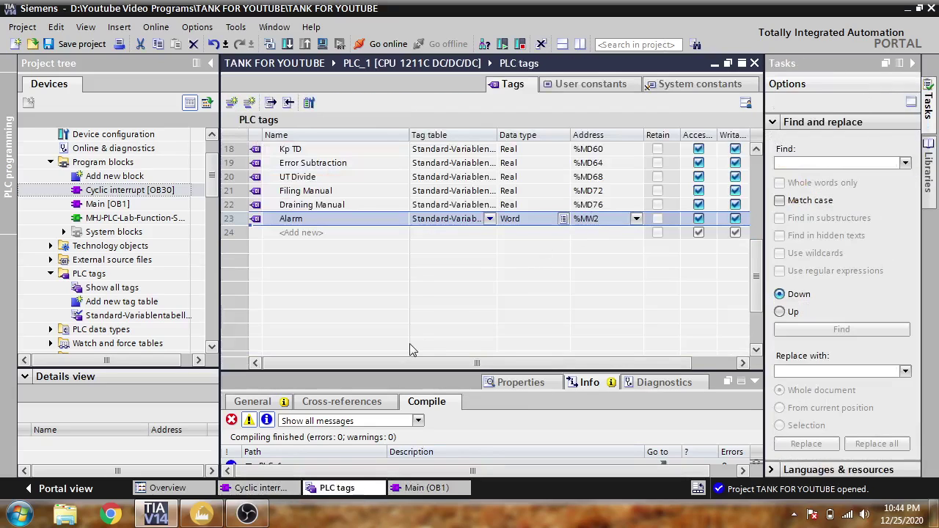
click(339, 225)
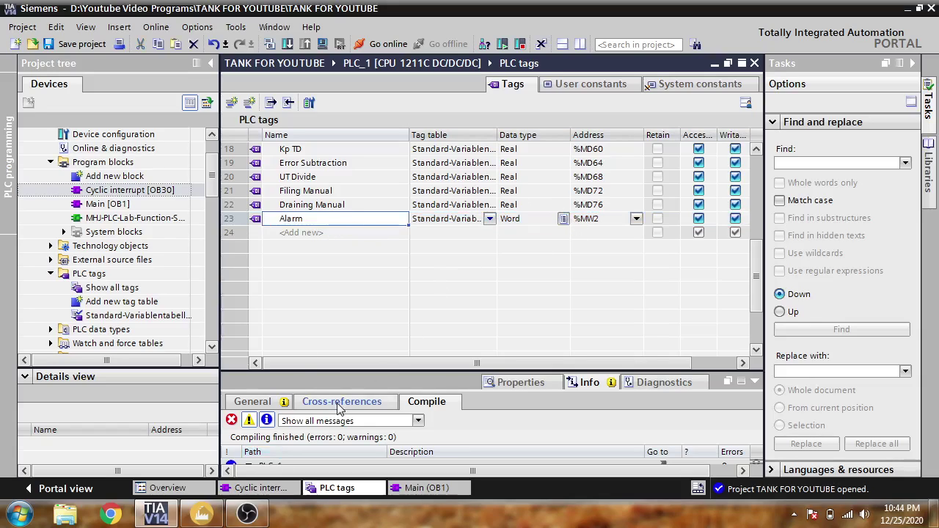
click(283, 488)
click(282, 487)
click(282, 488)
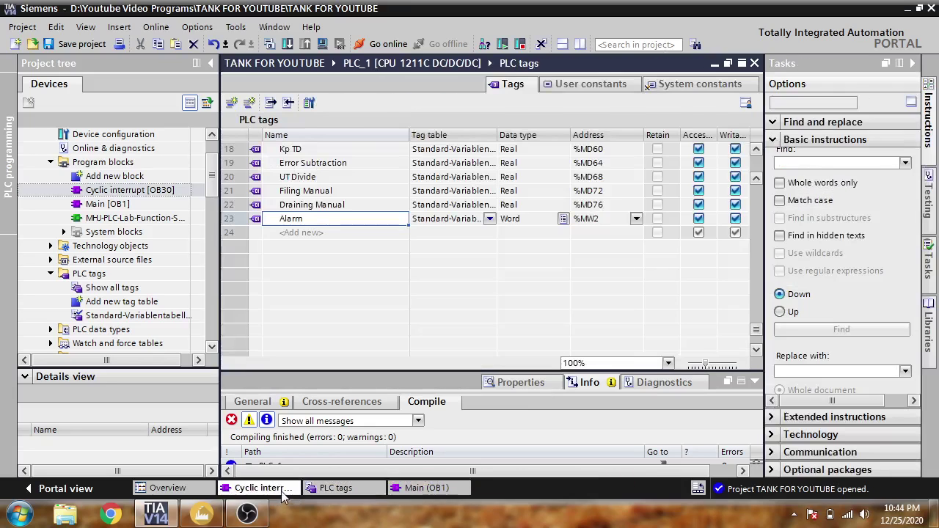
click(283, 488)
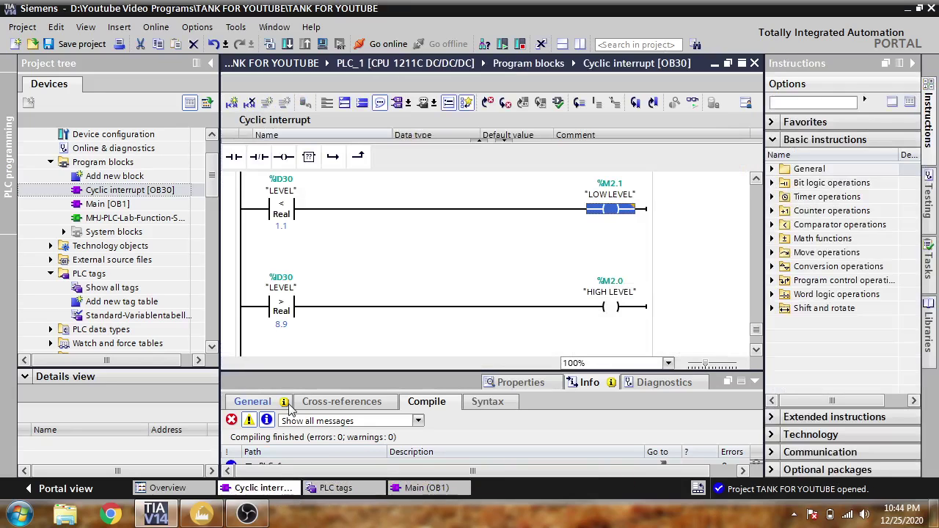
- Open the Main [OB1] block and insert a SWAP move instruction into Network 2
double_click(177, 204)
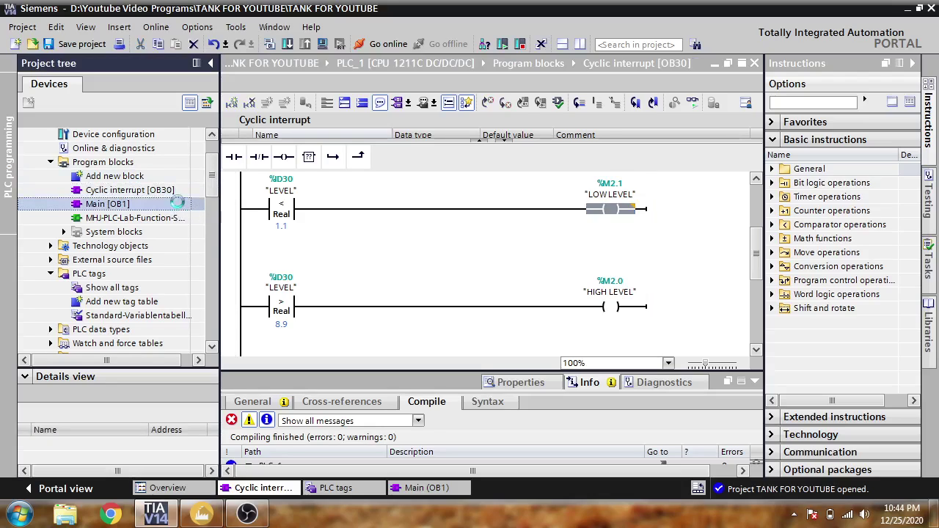
click(772, 267)
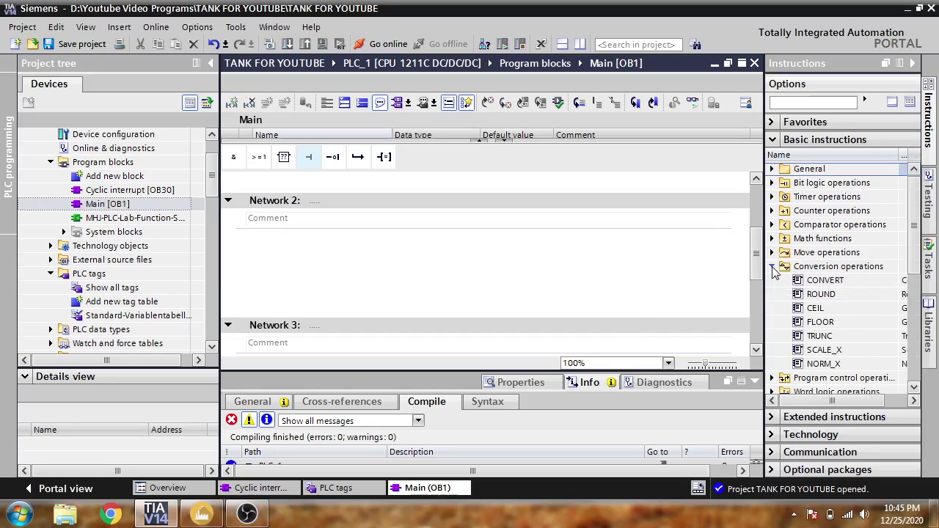
click(771, 267)
click(772, 252)
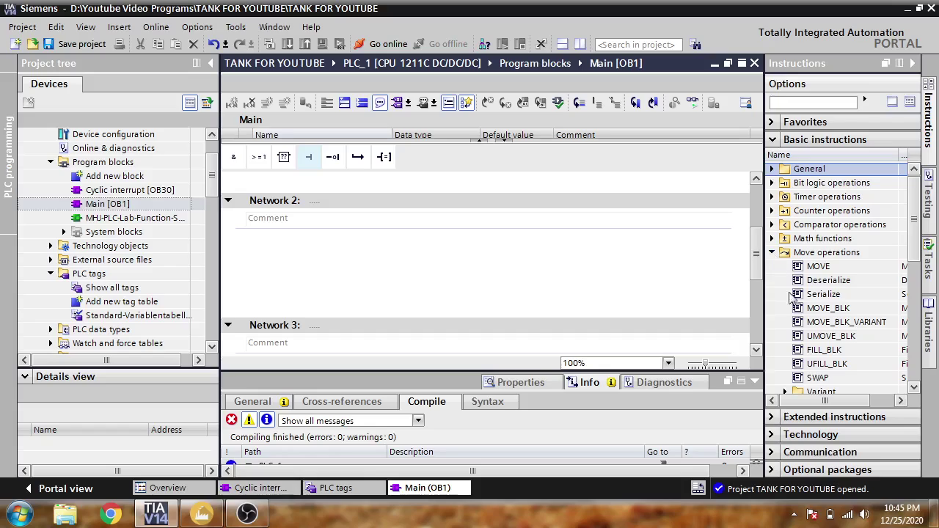
drag(807, 375, 416, 264)
- Assign the "Alarm" tag to both the IN and OUT parameters of the SWAP instruction
click(316, 289)
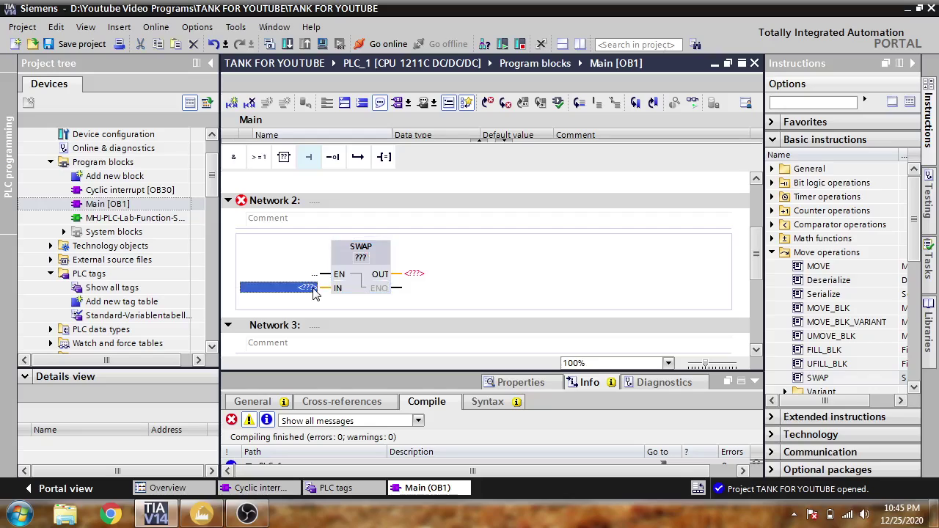
text(ala)
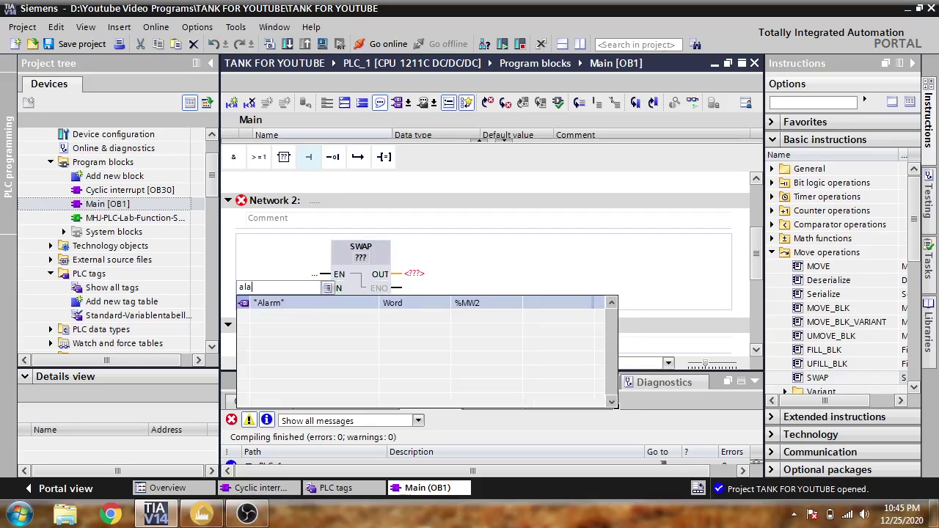
click(313, 304)
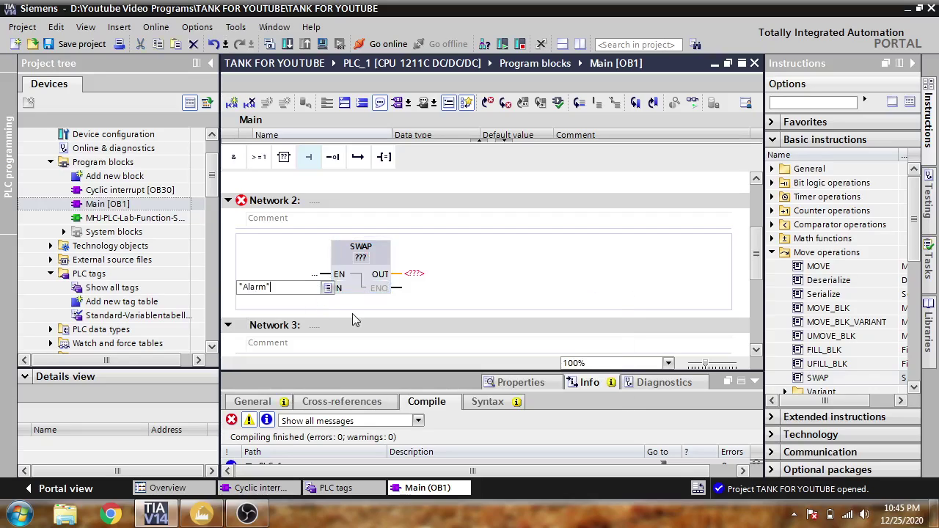
key(Return)
click(423, 287)
text(a)
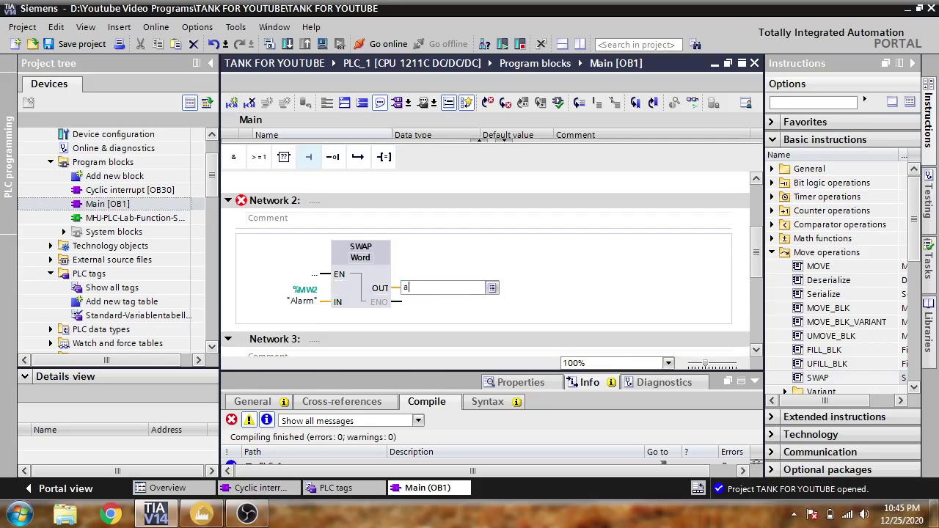
text(l)
click(432, 304)
key(Return)
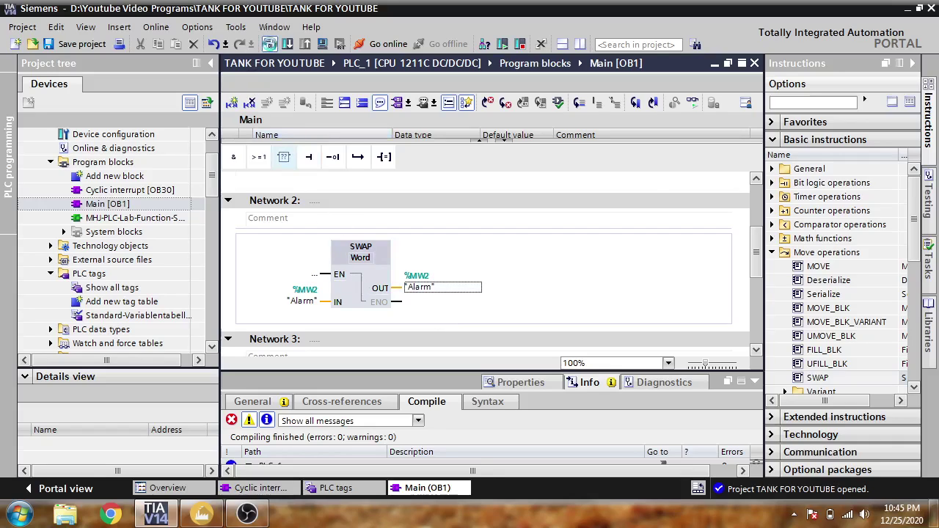
- Compile the PLC program and start the PLC simulation, accepting the prompt
click(270, 44)
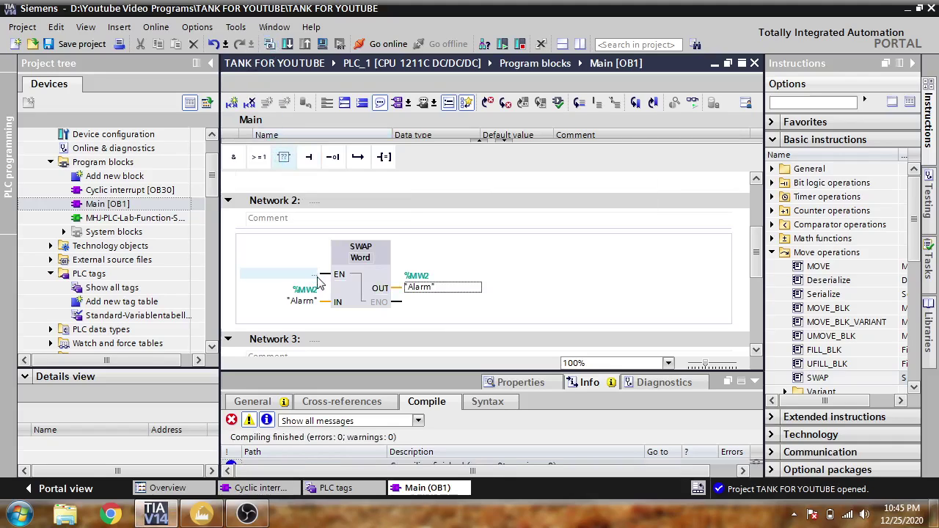
drag(210, 185, 210, 257)
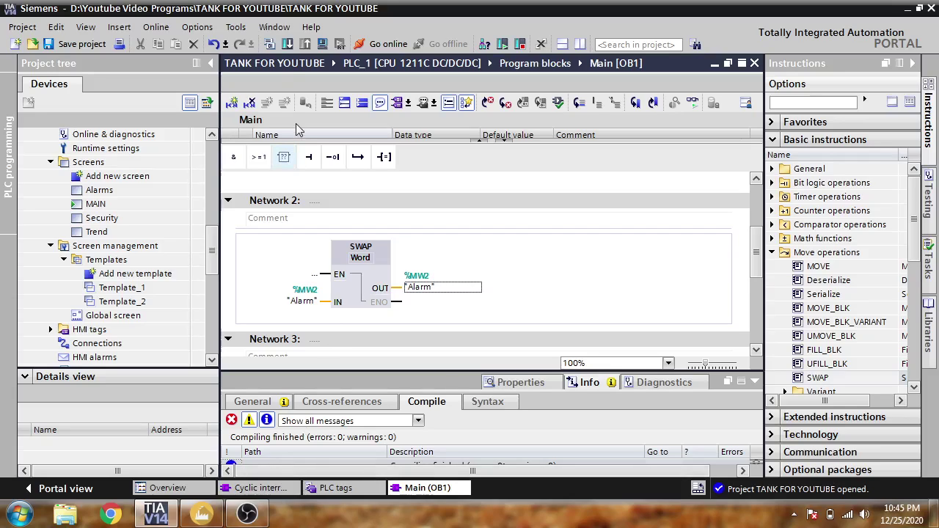
click(270, 43)
click(322, 43)
click(504, 292)
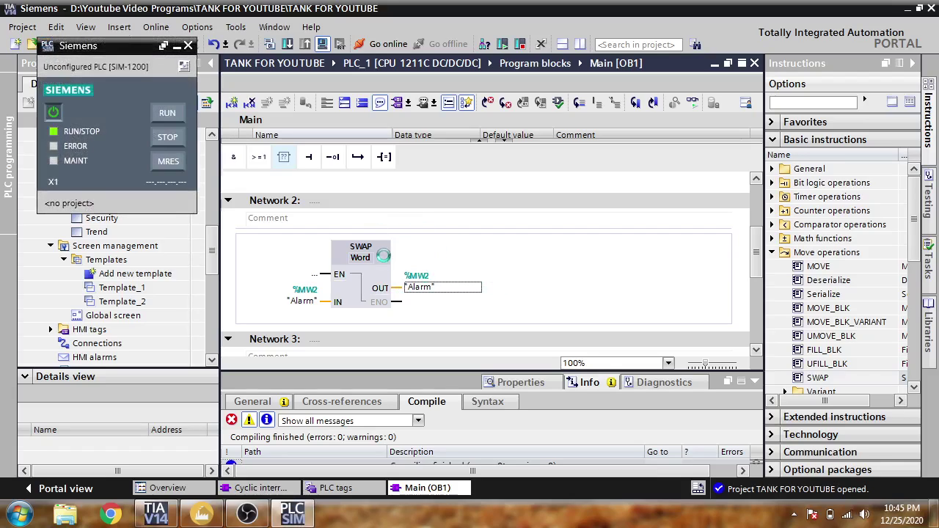
- Load the program into the simulated PLC_1, starting all modules after the download, and finish loading
click(177, 45)
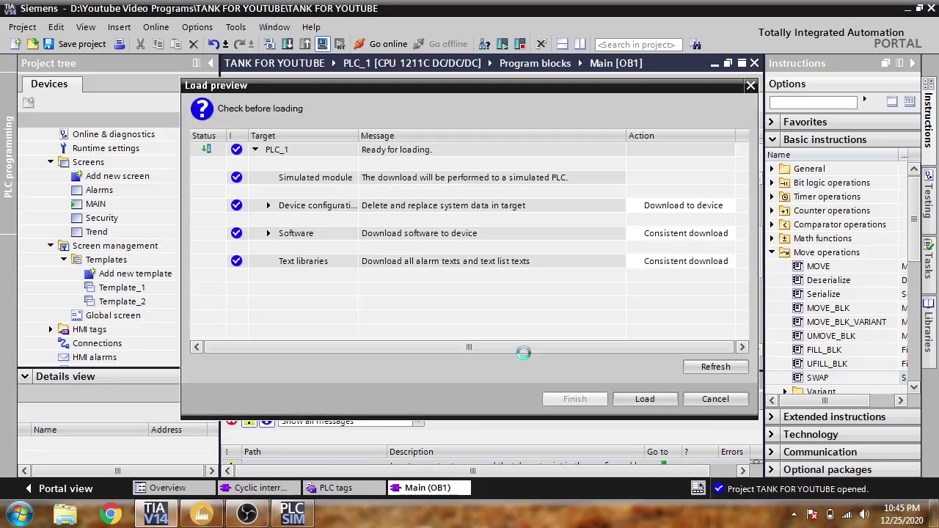
click(652, 402)
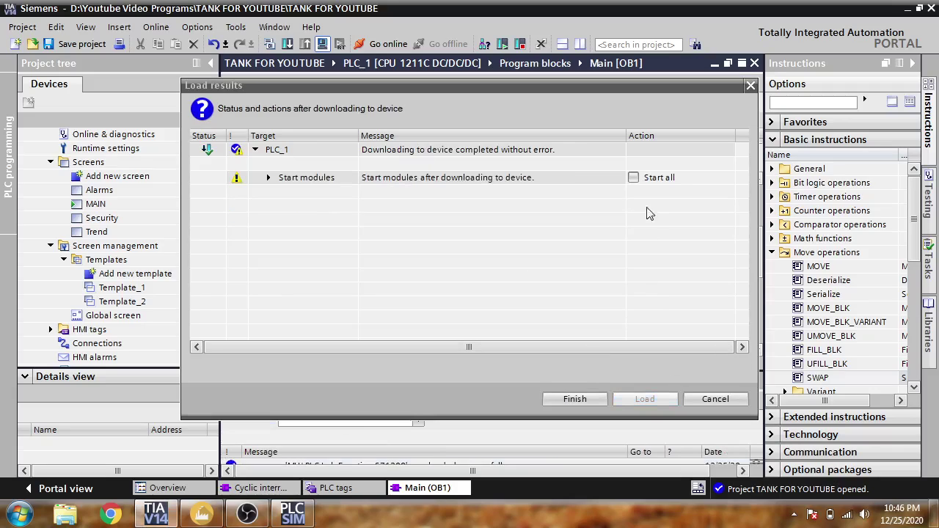
click(633, 178)
click(573, 402)
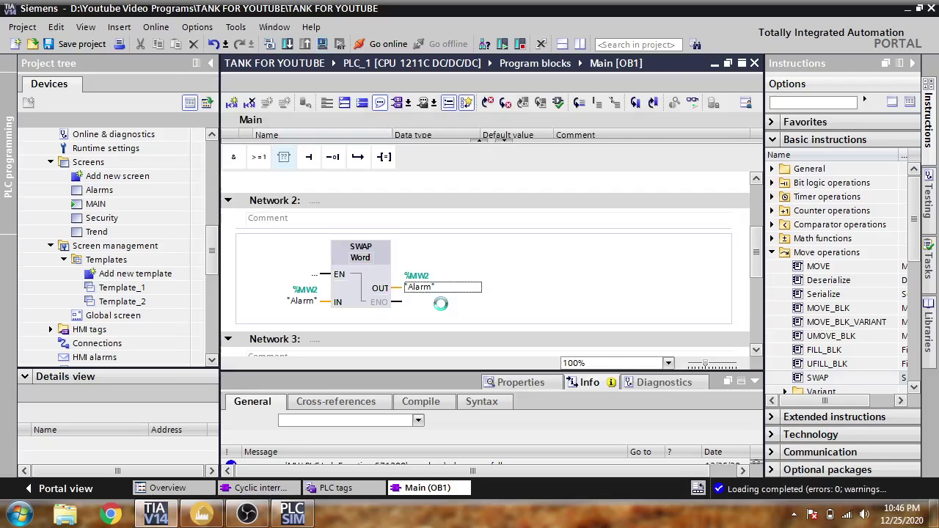
- Close the PLC tags editor, connect the Siemens S7-PLCSIM driver in FACTORY I/O, and return to TIA Portal
right_click(340, 491)
click(374, 461)
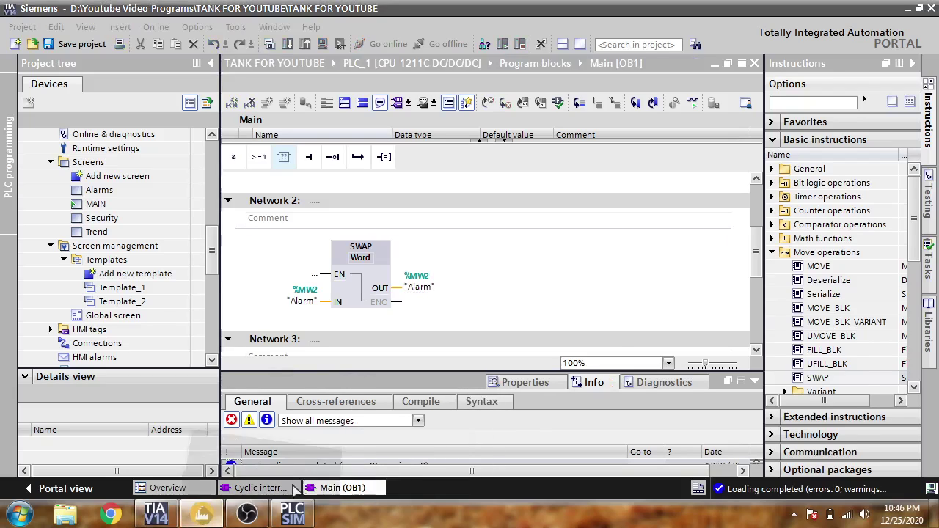
key(alt+Tab)
click(641, 48)
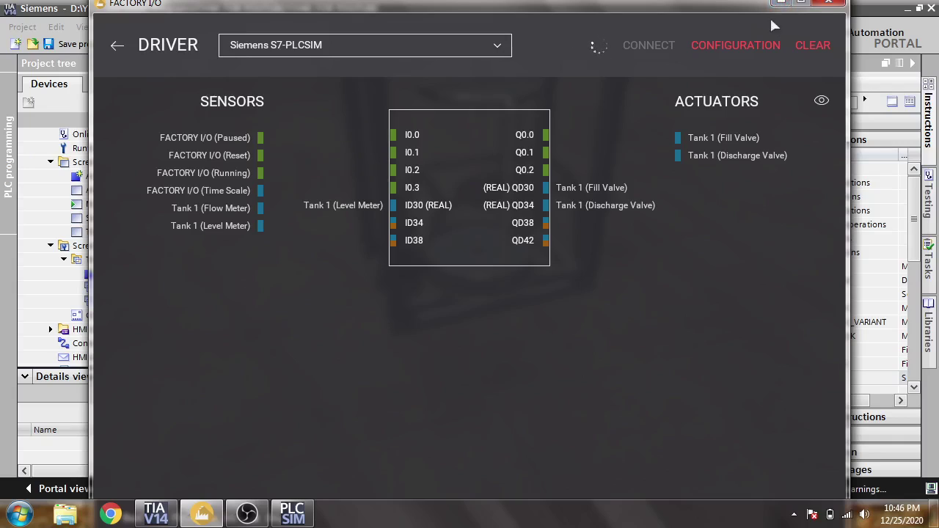
click(781, 3)
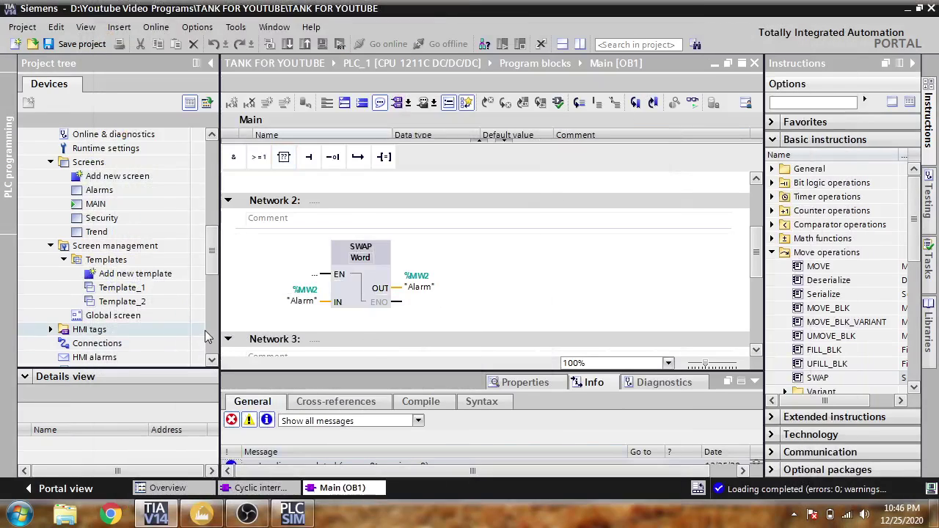
- Open the HMI Alarms screen and place an Alarm view control in its upper area
double_click(133, 192)
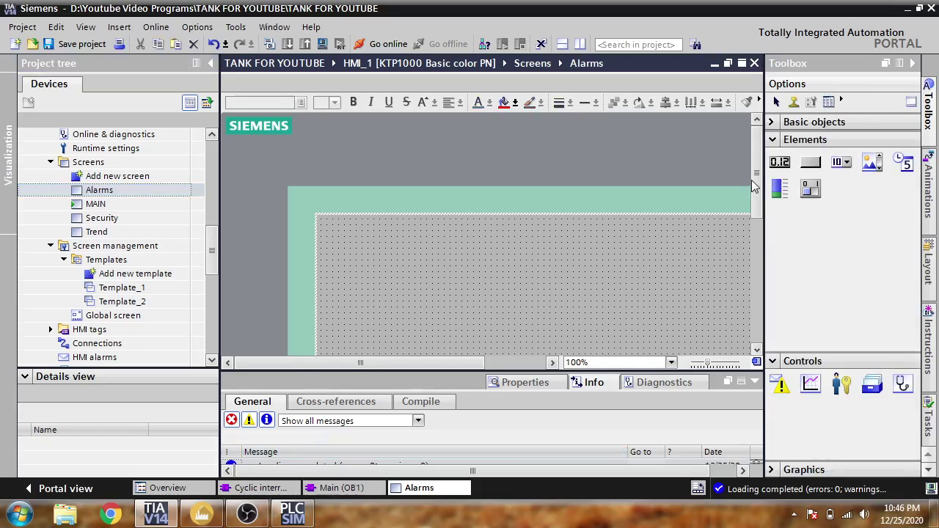
scroll(751, 180, down, 5)
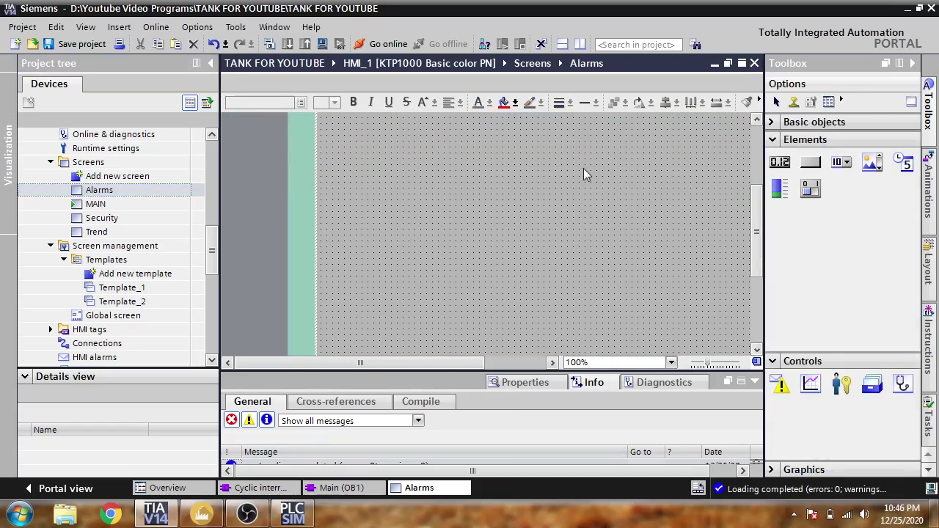
drag(706, 366, 703, 366)
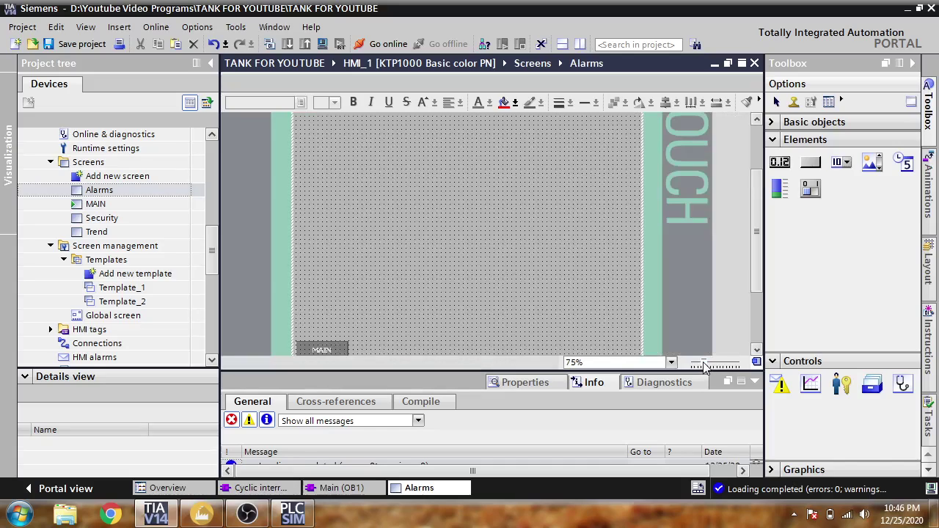
click(783, 384)
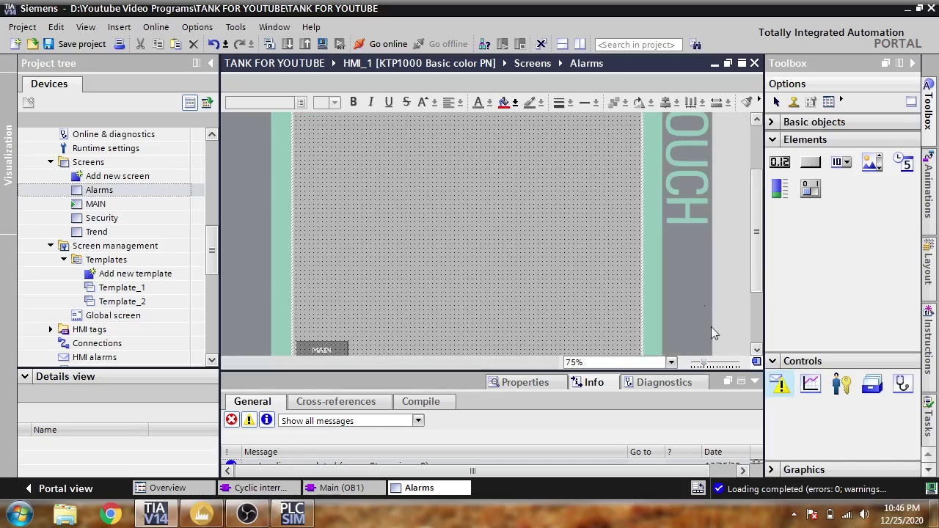
click(423, 194)
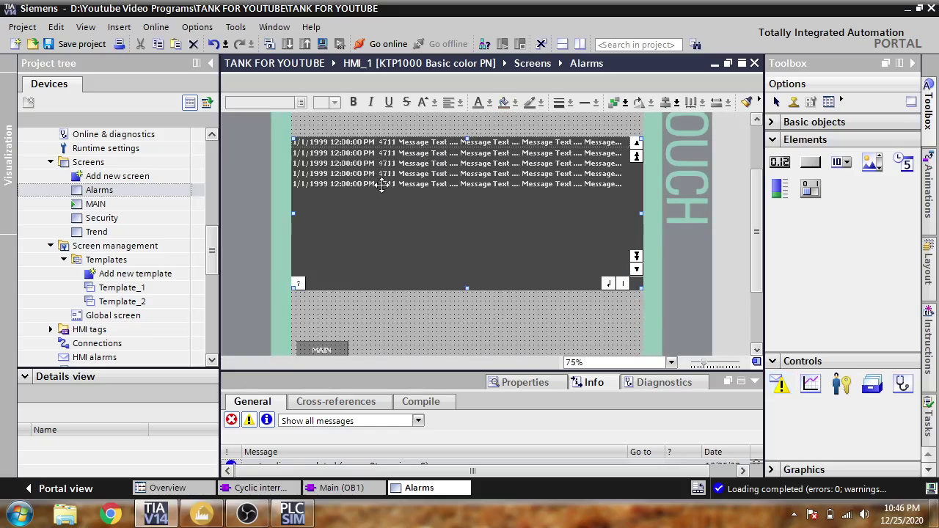
drag(377, 180, 391, 176)
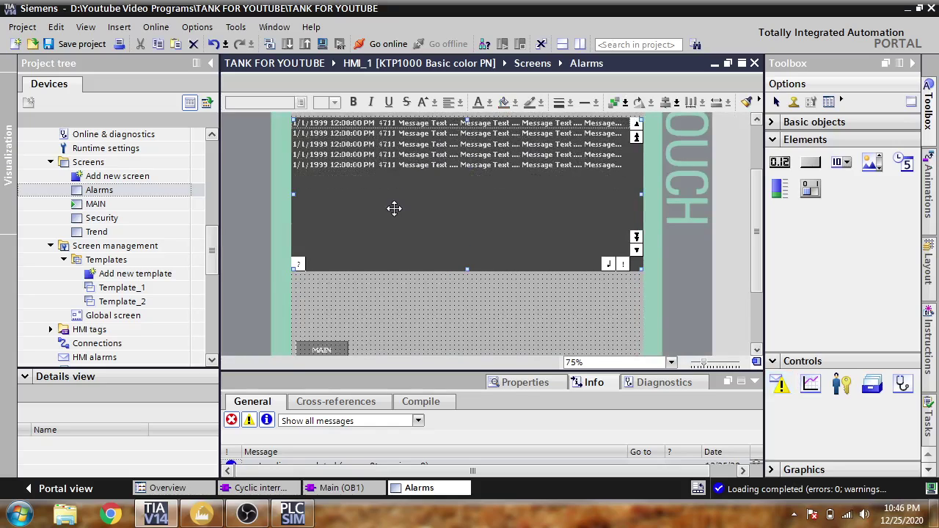
click(457, 292)
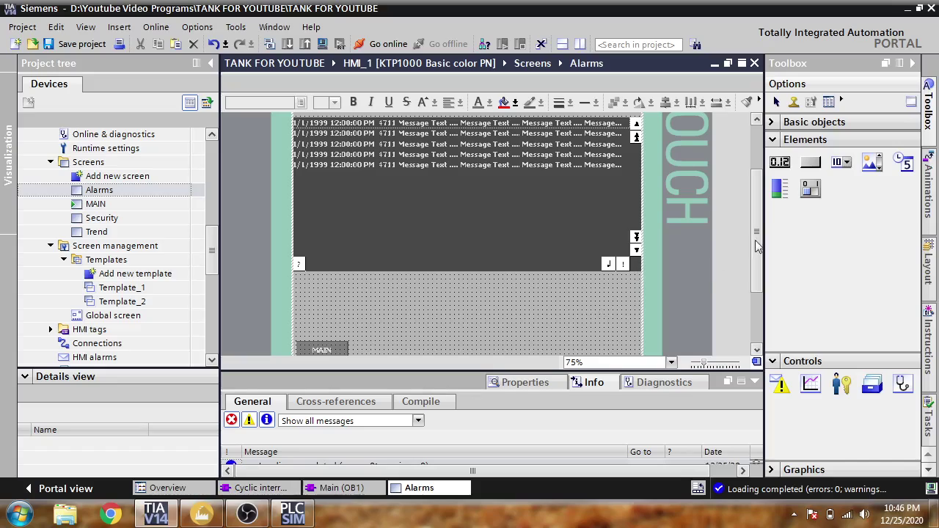
- Narrow the alarm view slightly and reposition it to leave a small margin on both sides of the Alarms screen
scroll(757, 246, up, 2)
click(595, 264)
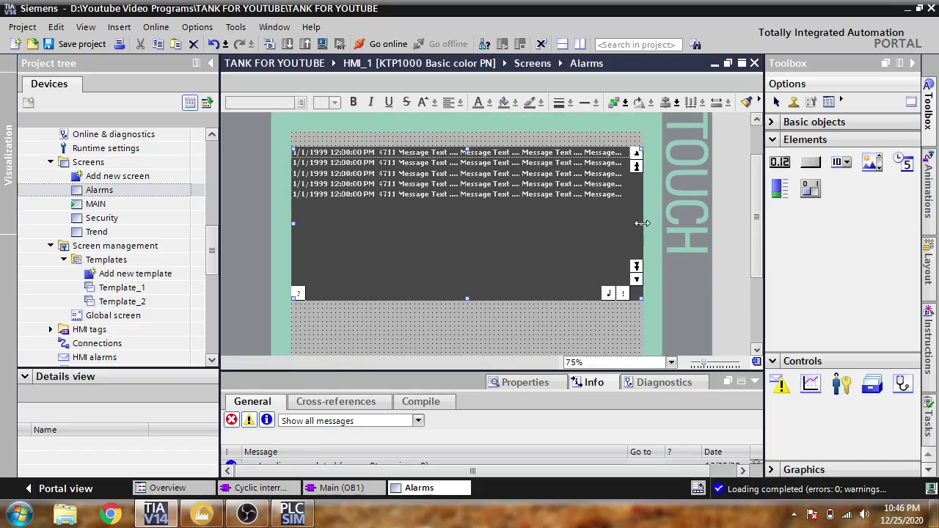
drag(642, 223, 624, 223)
mouse_move(557, 240)
mouse_down()
mouse_move(570, 246)
mouse_move(560, 243)
mouse_up()
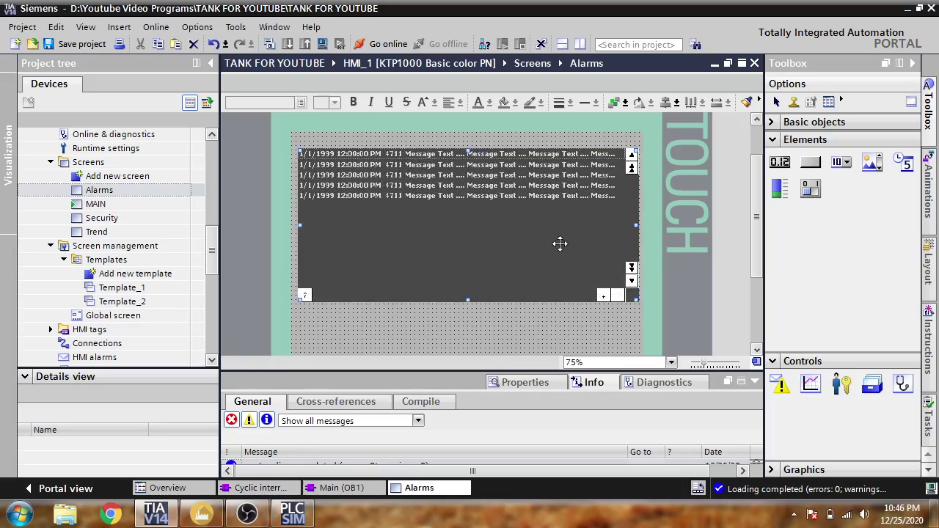
click(539, 321)
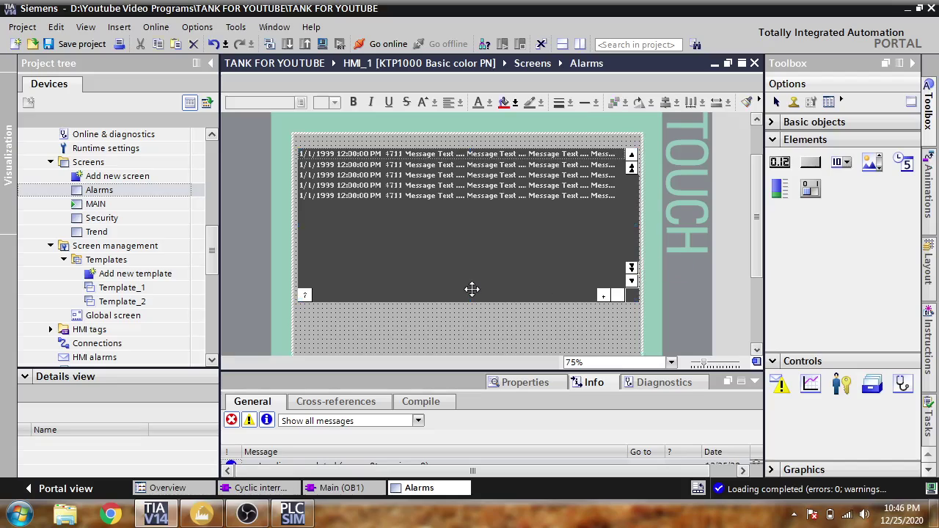
- Examine the MAIN screen, Template_2, Template_1 and the Global screen for their alarm buttons and alarm windows
double_click(139, 204)
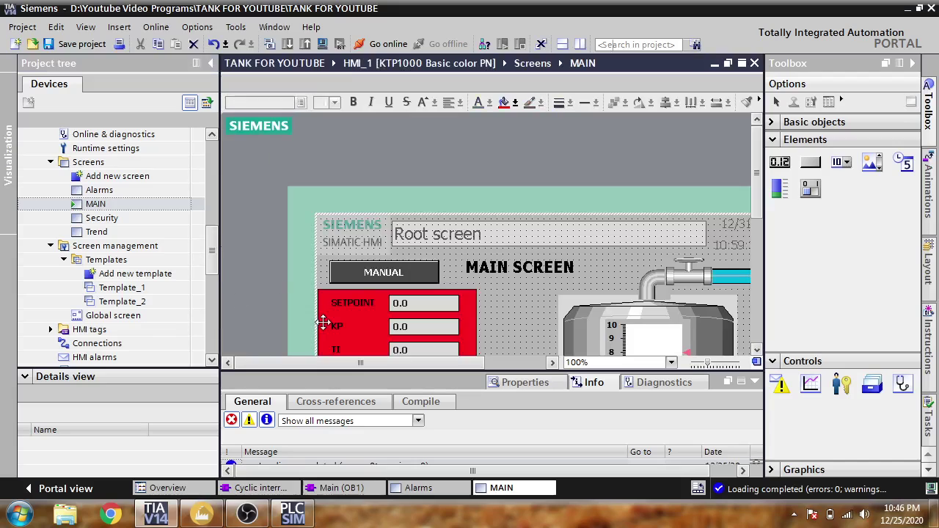
drag(757, 212, 755, 265)
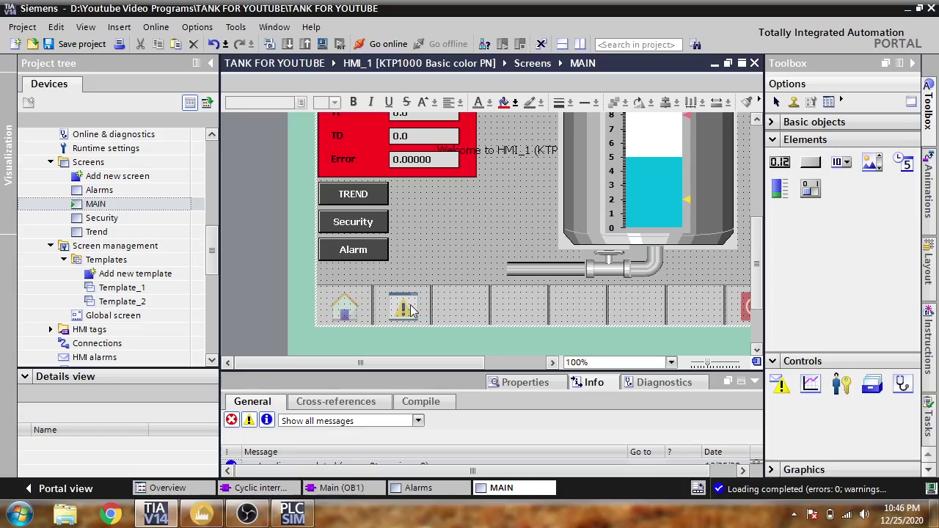
double_click(151, 302)
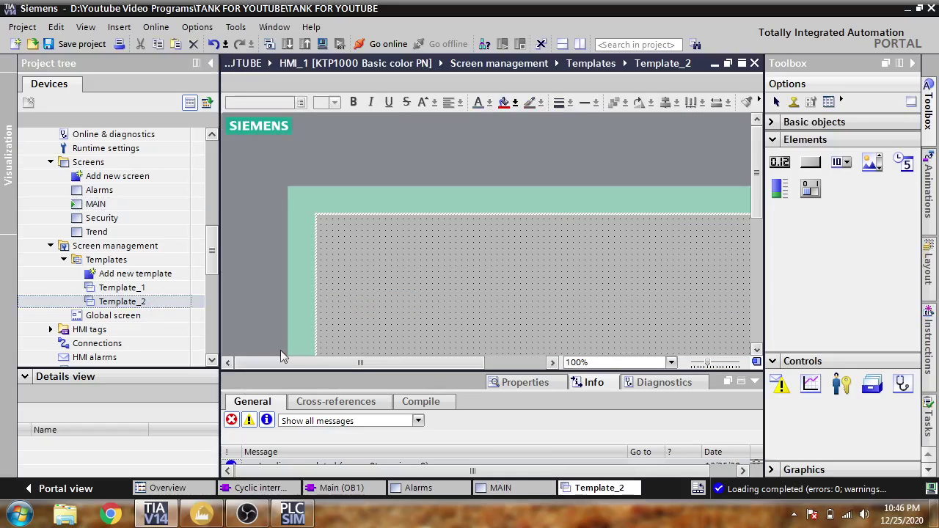
drag(758, 177, 733, 241)
double_click(148, 288)
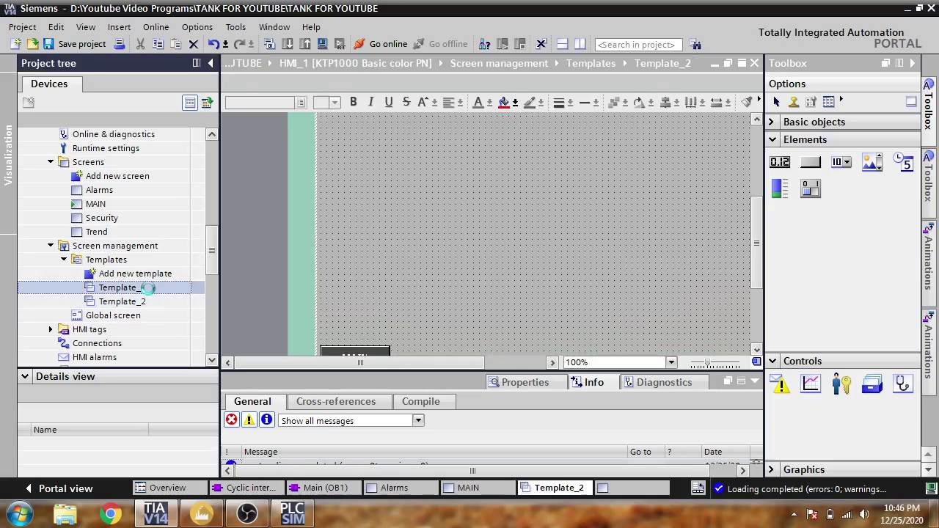
drag(758, 195, 758, 311)
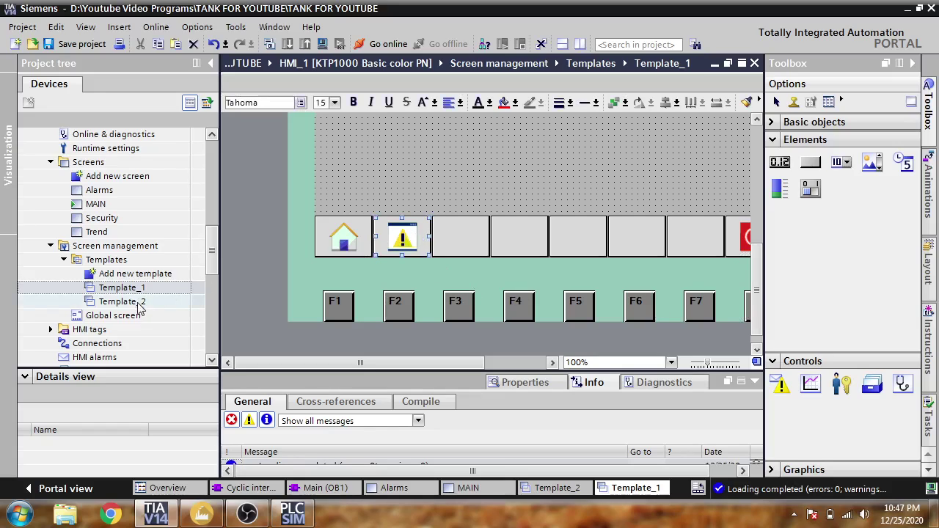
double_click(117, 315)
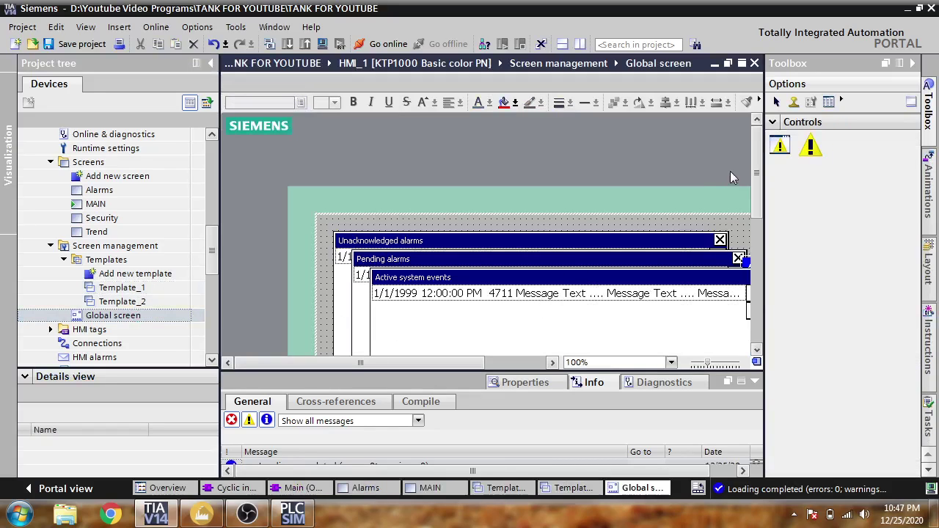
drag(757, 176, 758, 266)
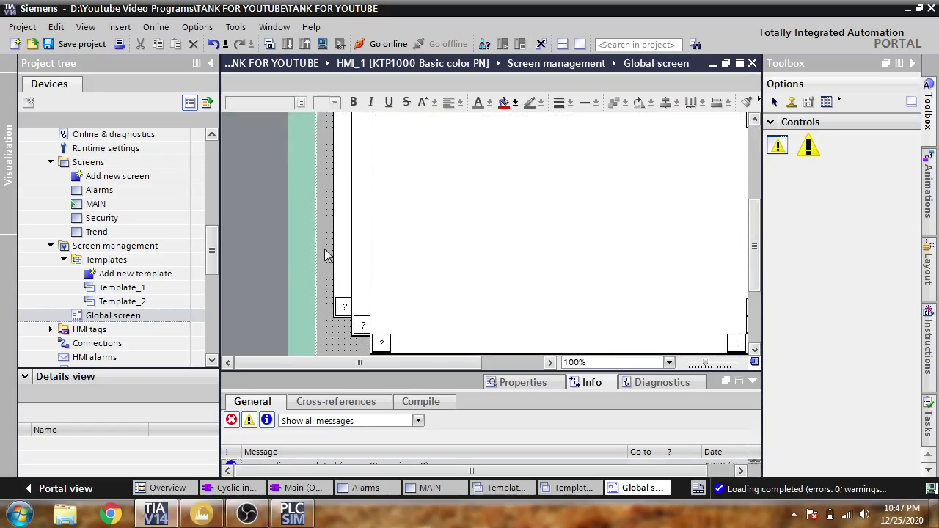
- Open the HMI alarms and name the first discrete alarm "HIGH Level"
drag(212, 253, 200, 282)
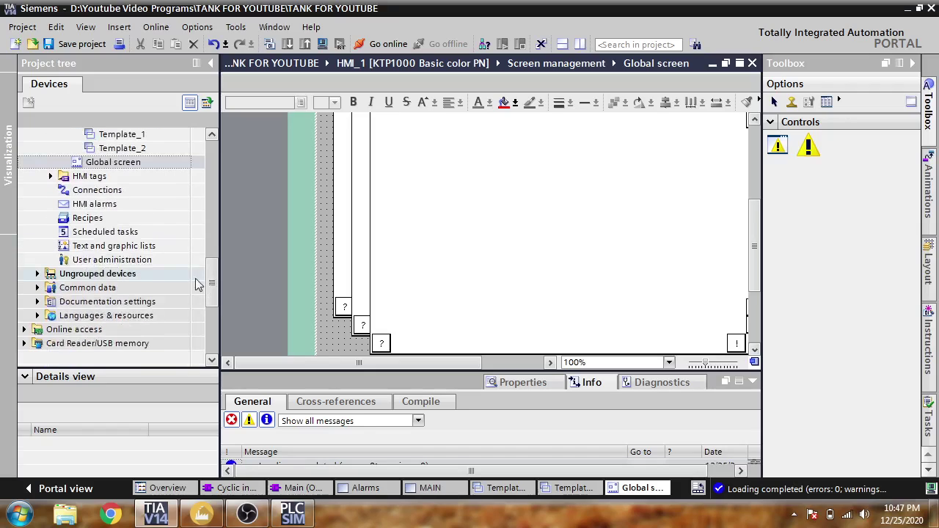
double_click(112, 206)
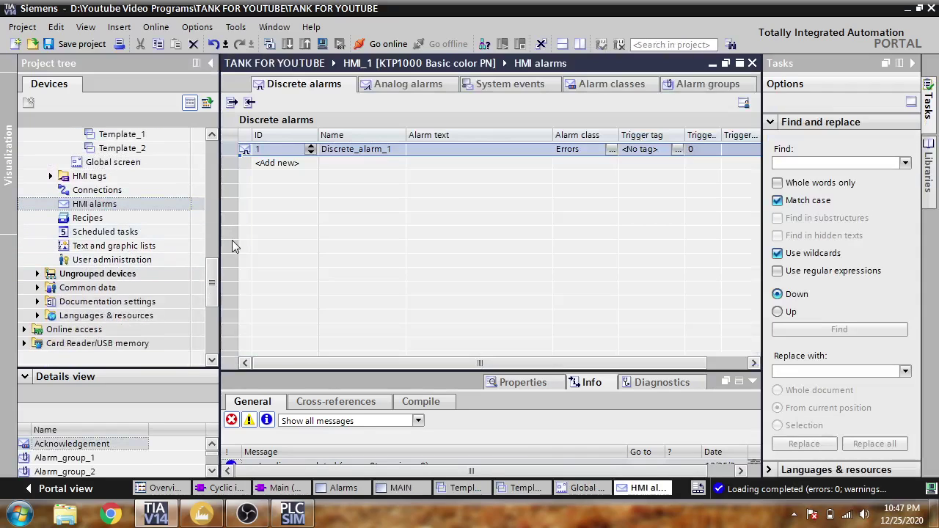
click(301, 151)
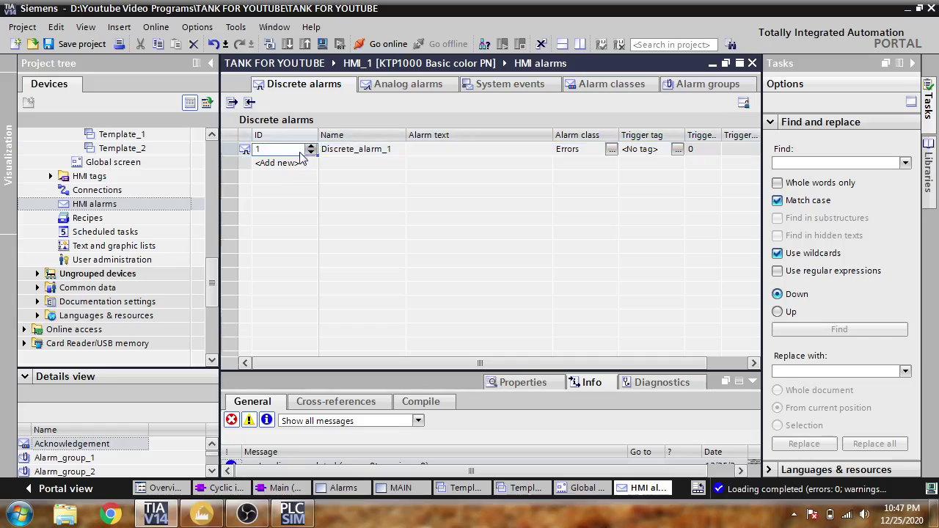
click(370, 152)
click(389, 152)
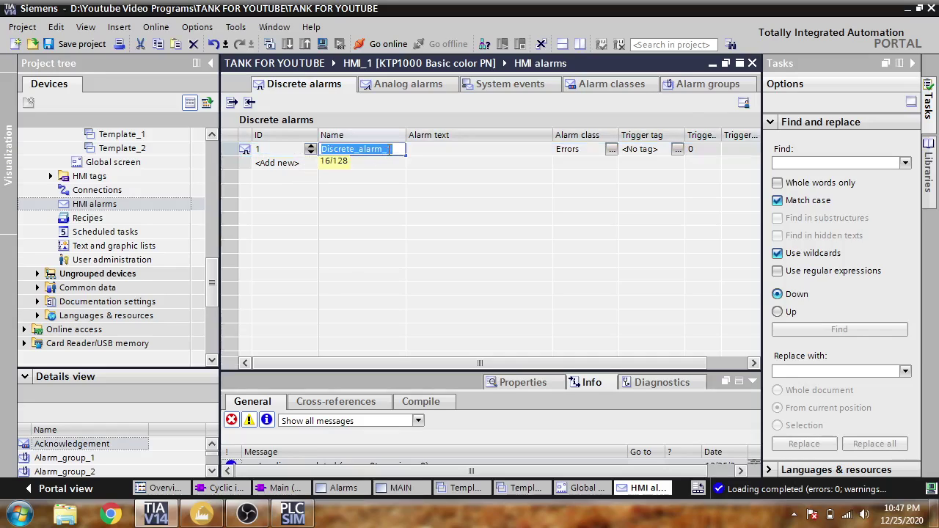
text(HIGH Lev)
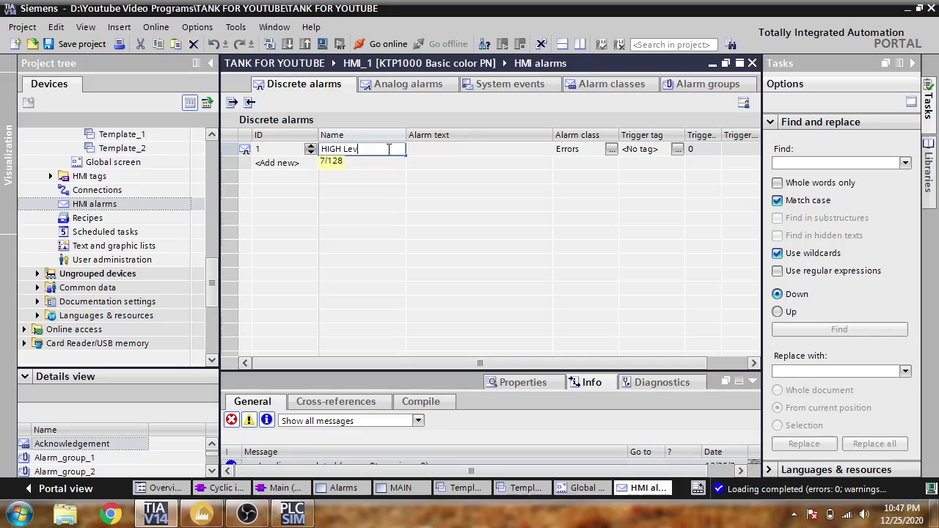
text(el)
- Set the alarm text of the HIGH Level alarm to "LEVEL IS TOO HIGH"
click(453, 147)
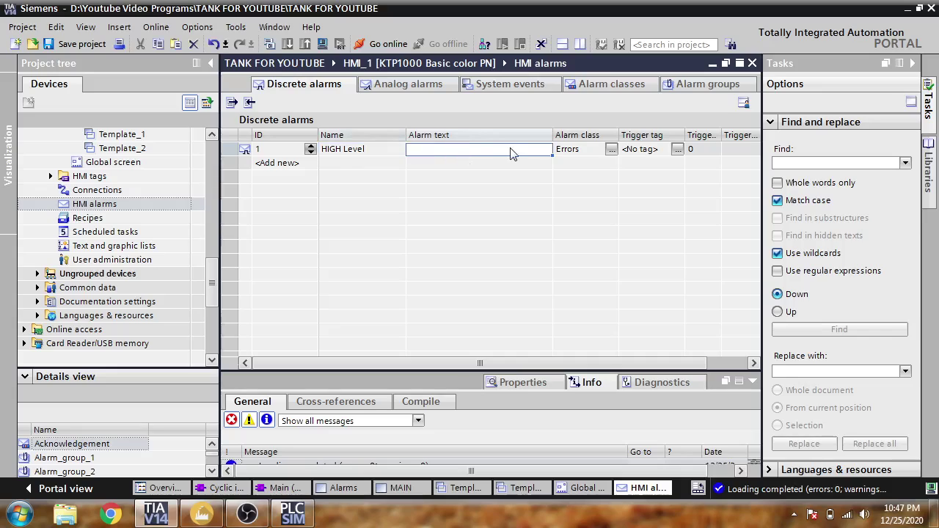
click(481, 150)
text(L)
text(EVEL IS TOOH)
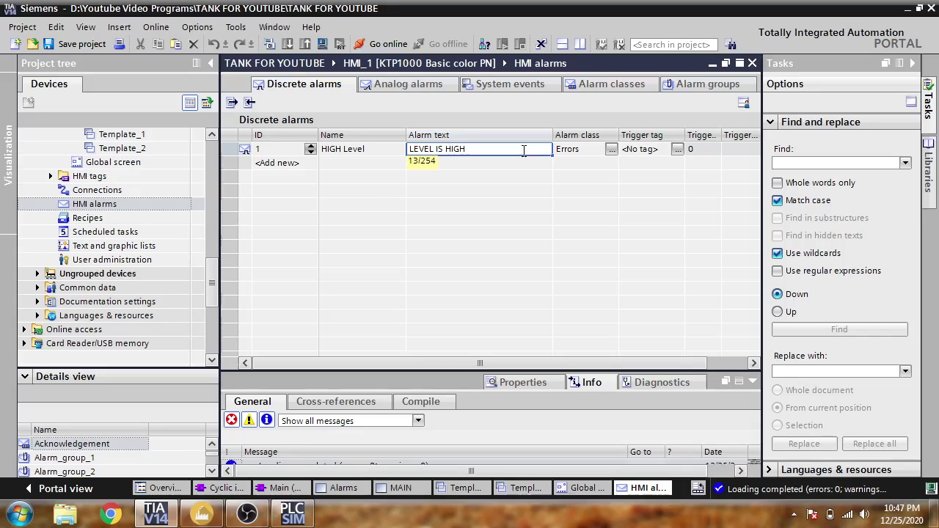
text(IGH)
click(445, 149)
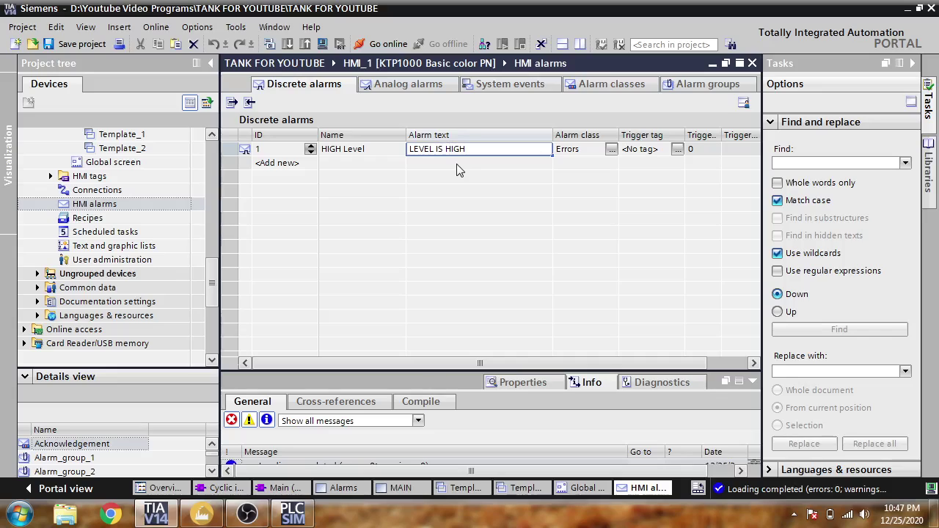
text(TOO)
- Assign the Warnings alarm class to the HIGH Level discrete alarm
click(609, 149)
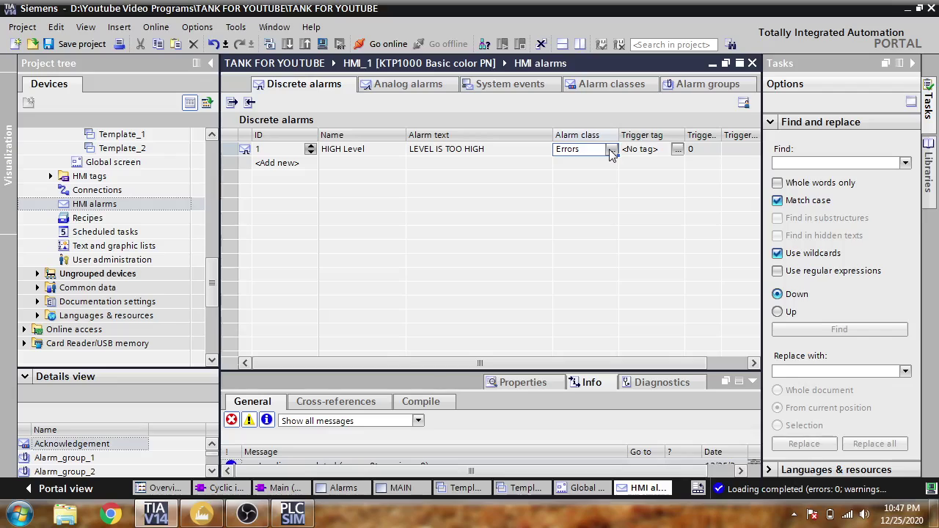
click(611, 150)
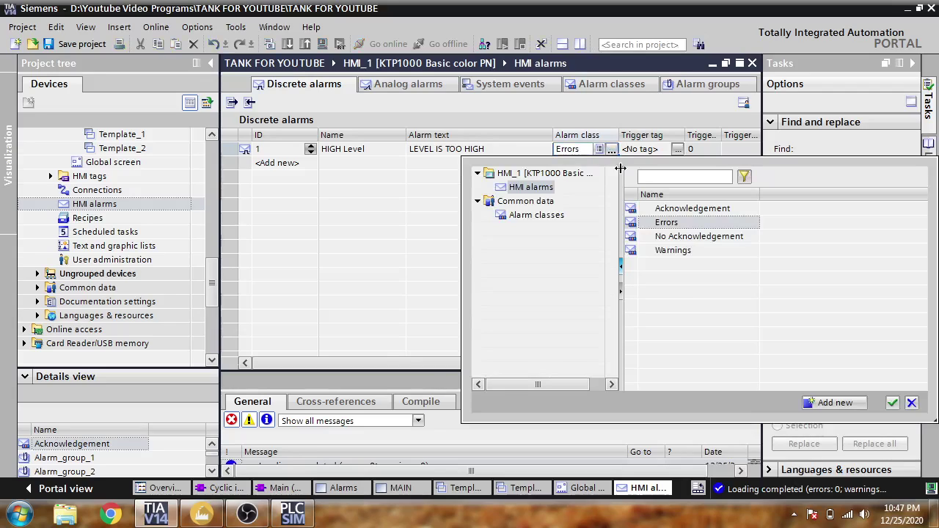
click(653, 224)
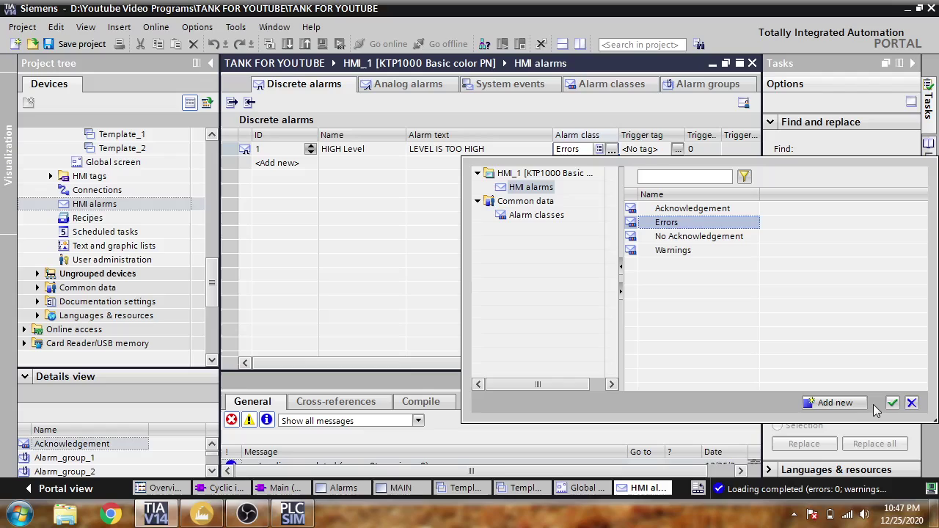
click(719, 252)
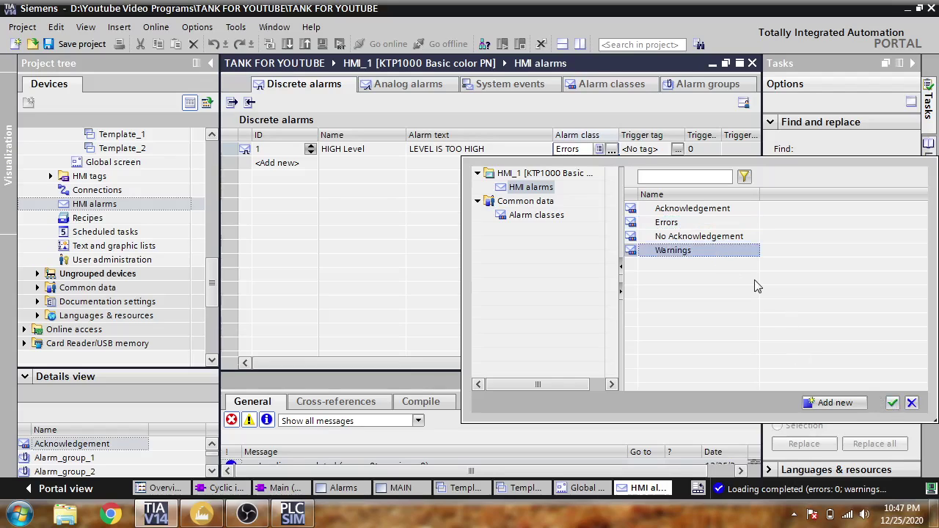
click(891, 402)
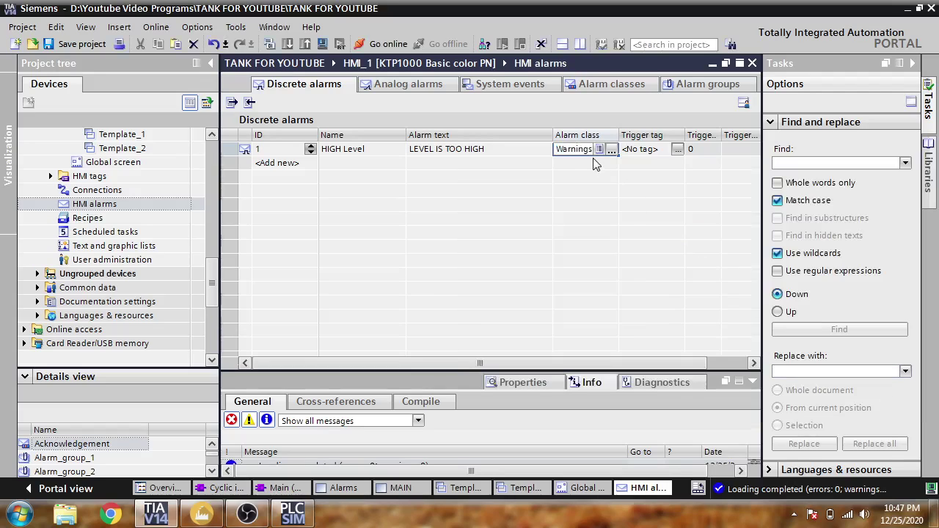
- Set the trigger tag of the HIGH Level alarm to the PLC tag Alarm from the standard variable table
click(642, 149)
click(678, 149)
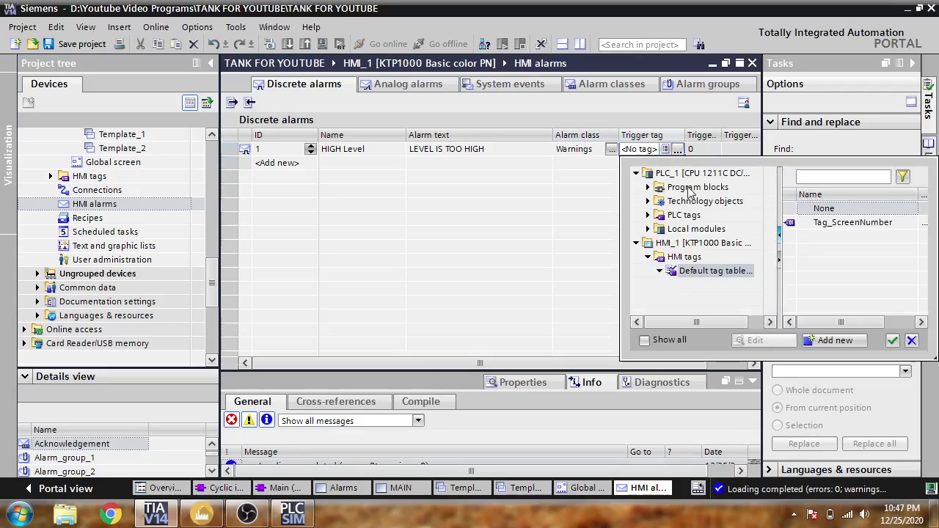
click(649, 215)
click(708, 229)
click(844, 222)
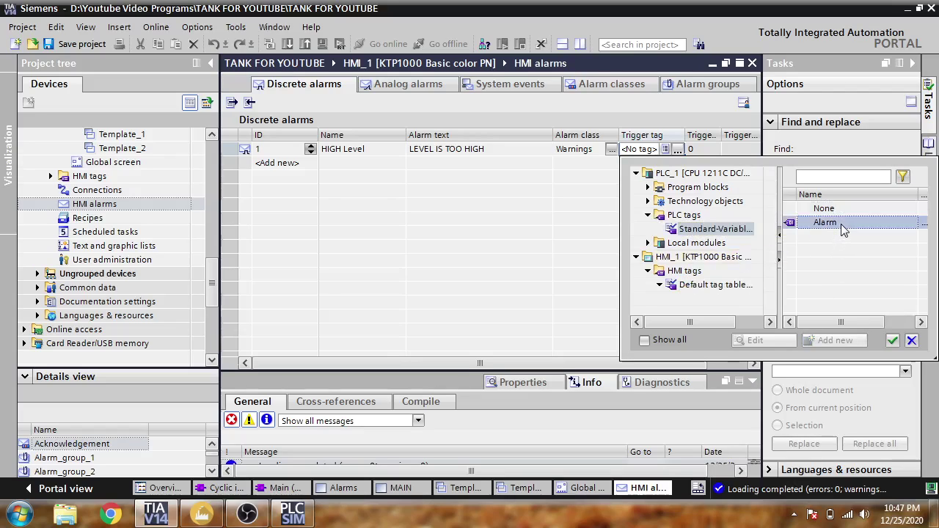
double_click(844, 222)
- Set the trigger bit of the HIGH Level alarm to 1
click(699, 149)
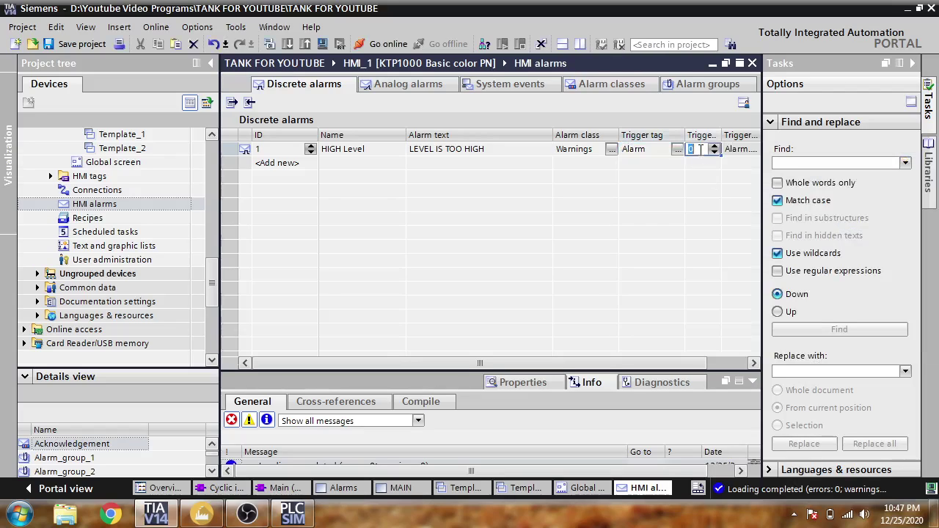
drag(534, 362, 574, 361)
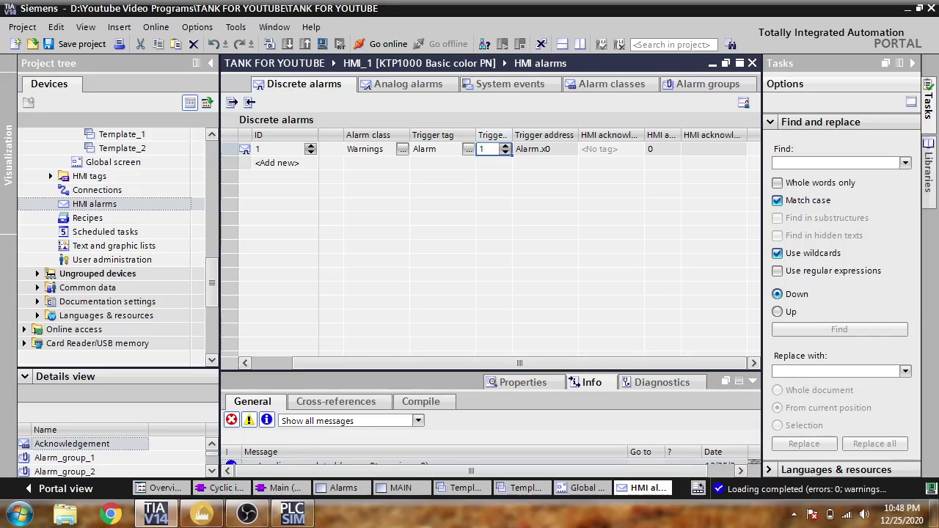
click(541, 151)
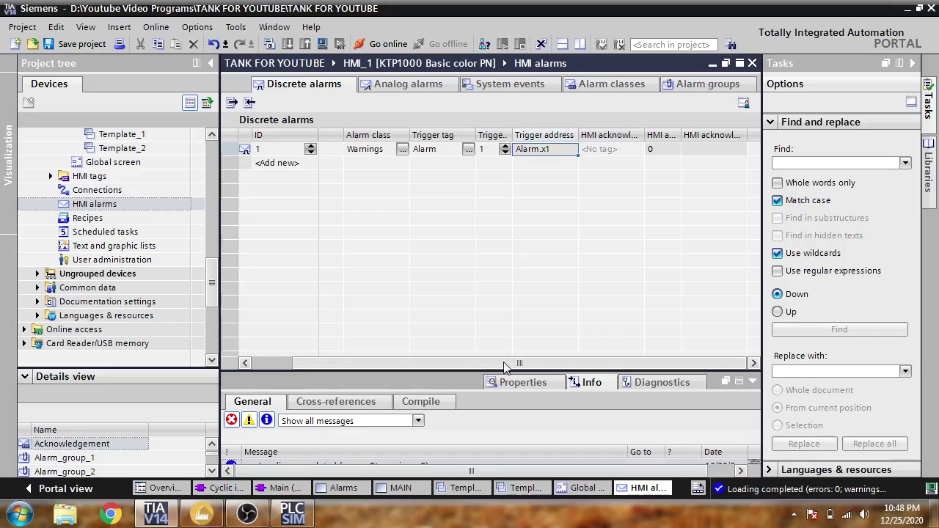
- Add a second discrete alarm and name it "LOW LWVWL"
drag(504, 364, 399, 345)
click(292, 163)
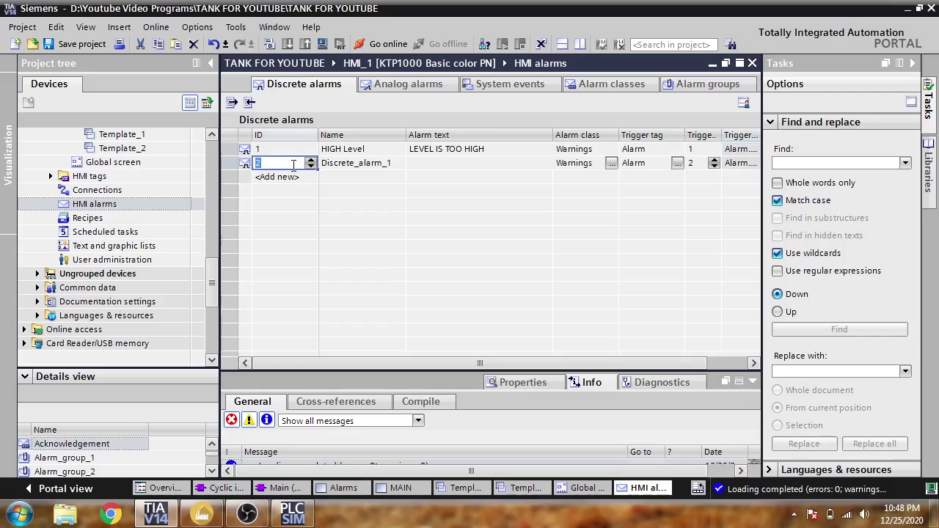
double_click(393, 166)
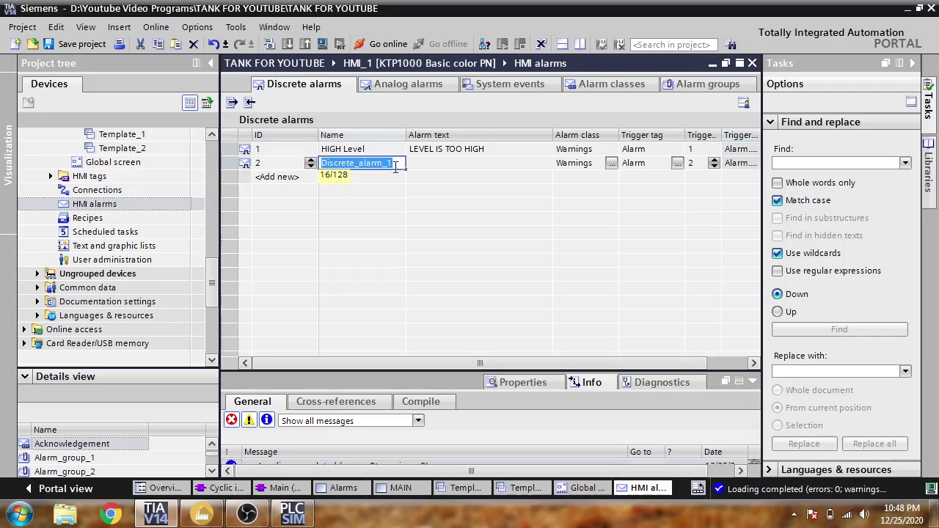
text(LOW)
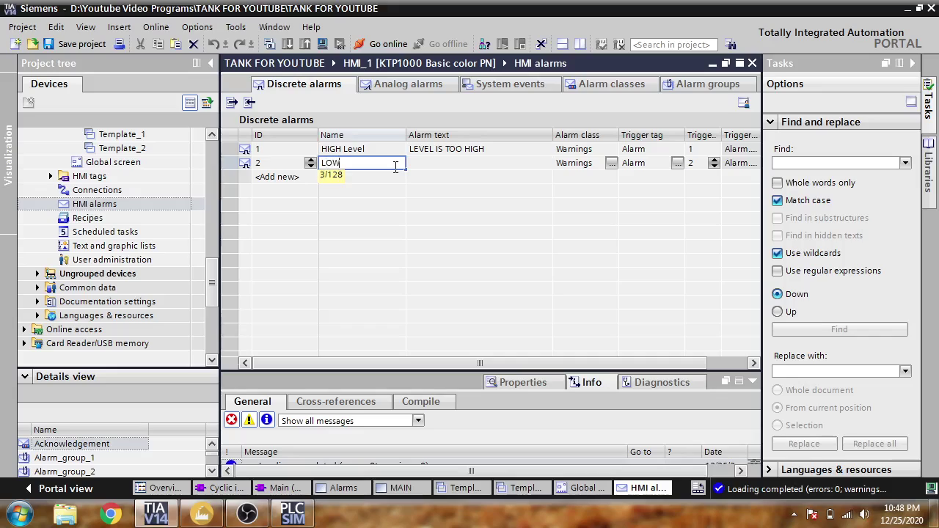
text(LWWL)
- Set the alarm text of the second discrete alarm to "LEVEL IS TOO LOW" and check its trigger bit and address
click(455, 163)
text(LEVEL IS)
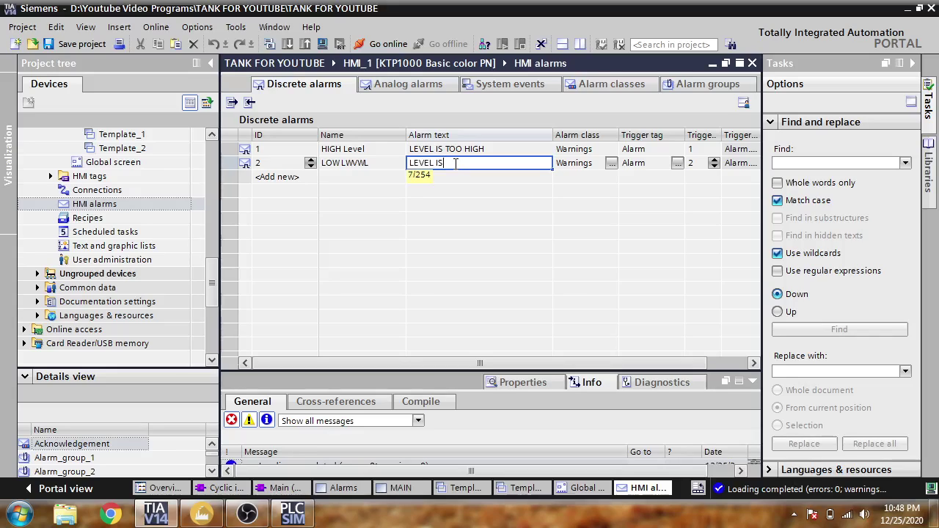
text( TOO LOW)
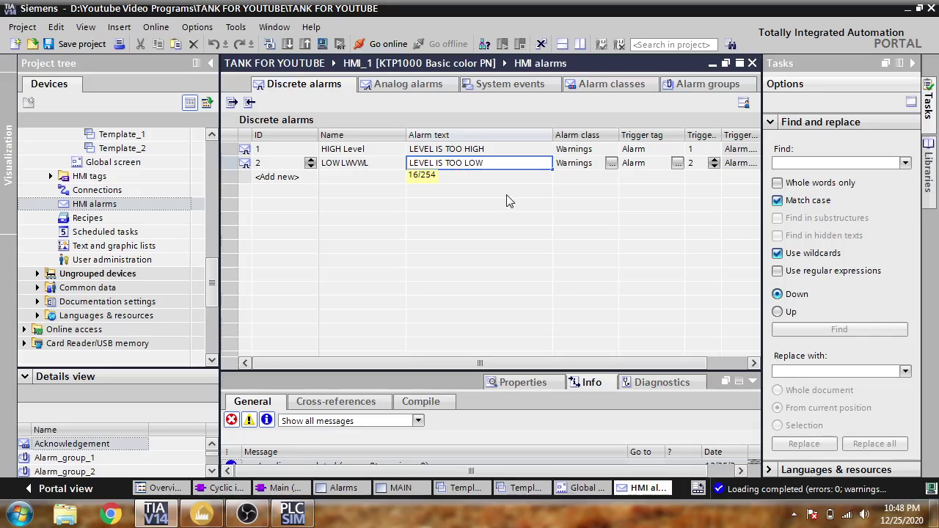
key(Return)
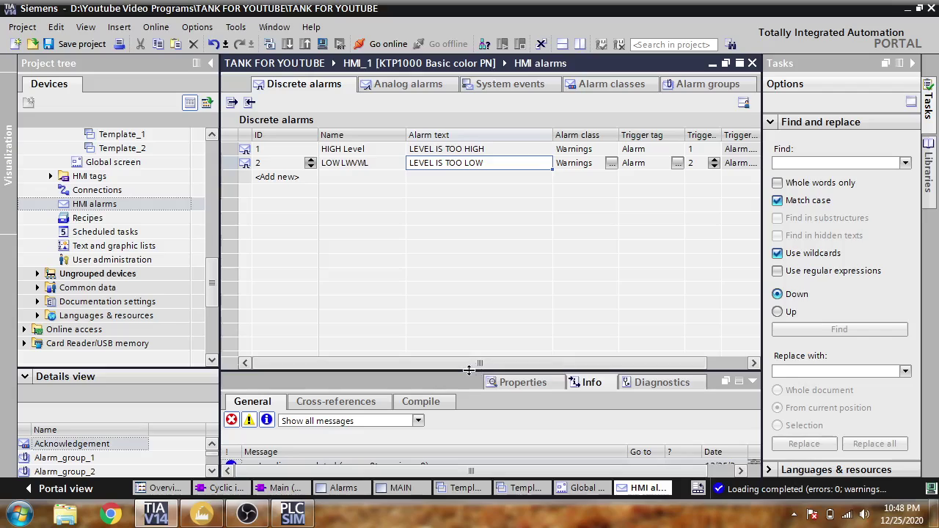
drag(480, 363, 511, 363)
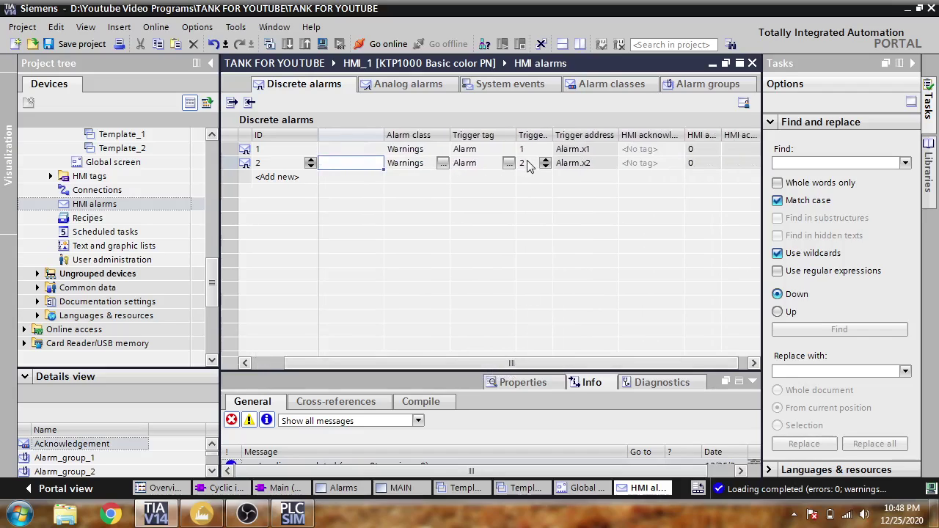
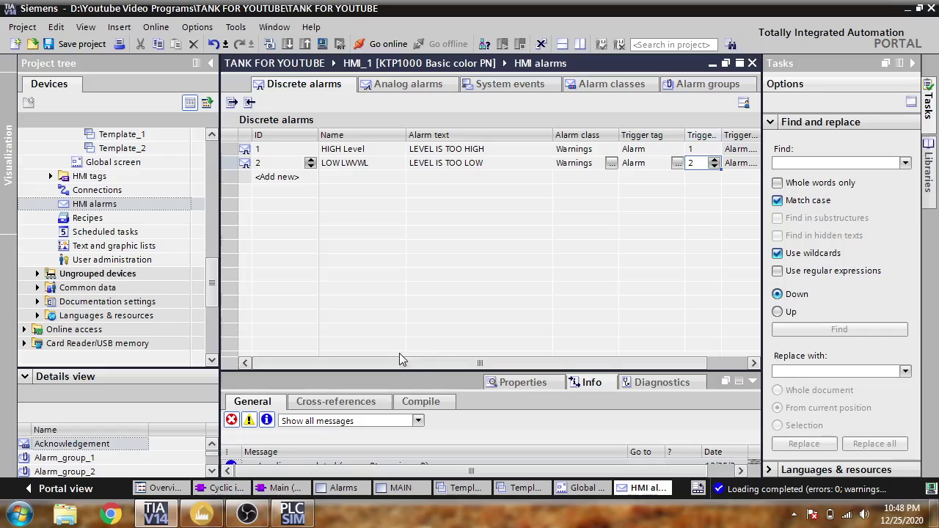
- Close the open Global screen editor and both template editors
right_click(569, 499)
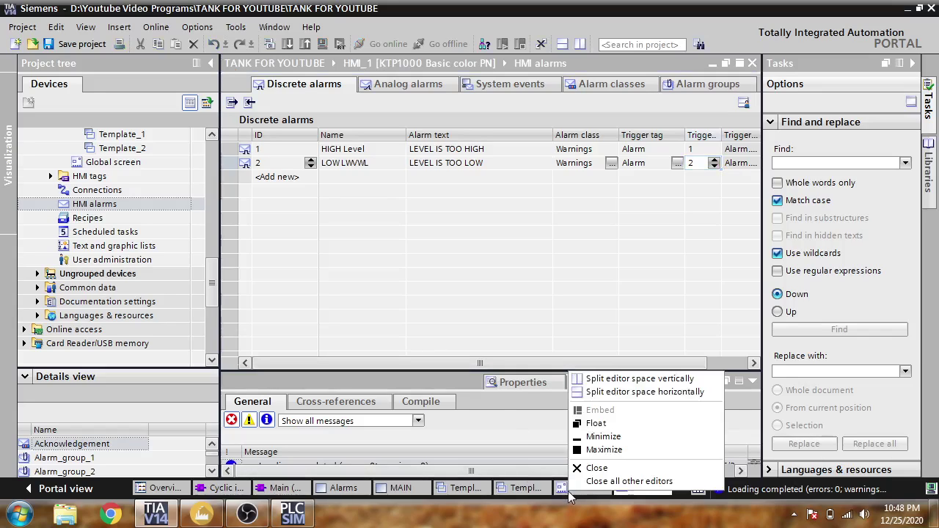
click(586, 471)
right_click(554, 498)
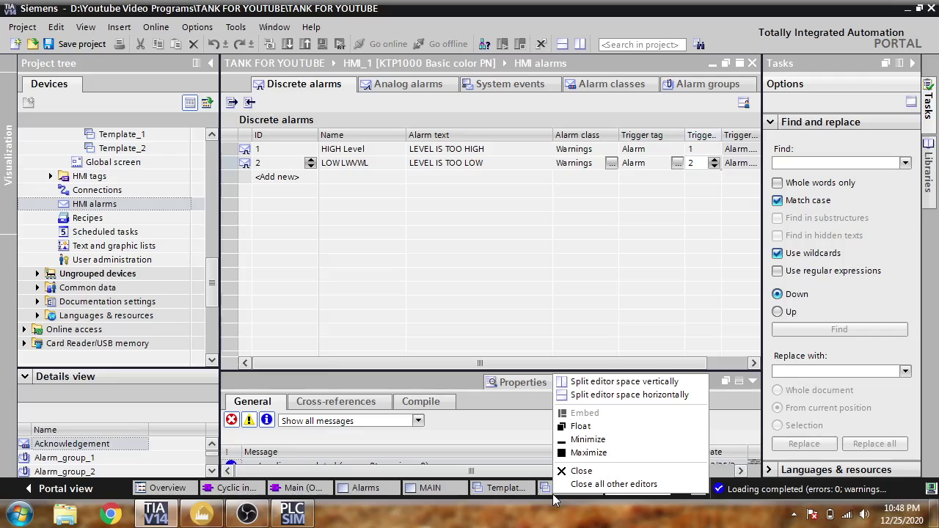
click(579, 469)
right_click(534, 498)
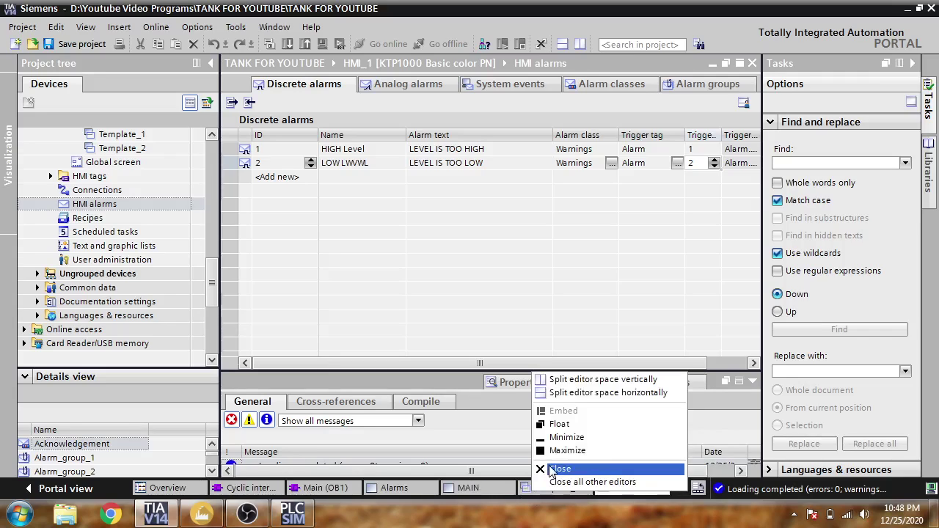
click(558, 468)
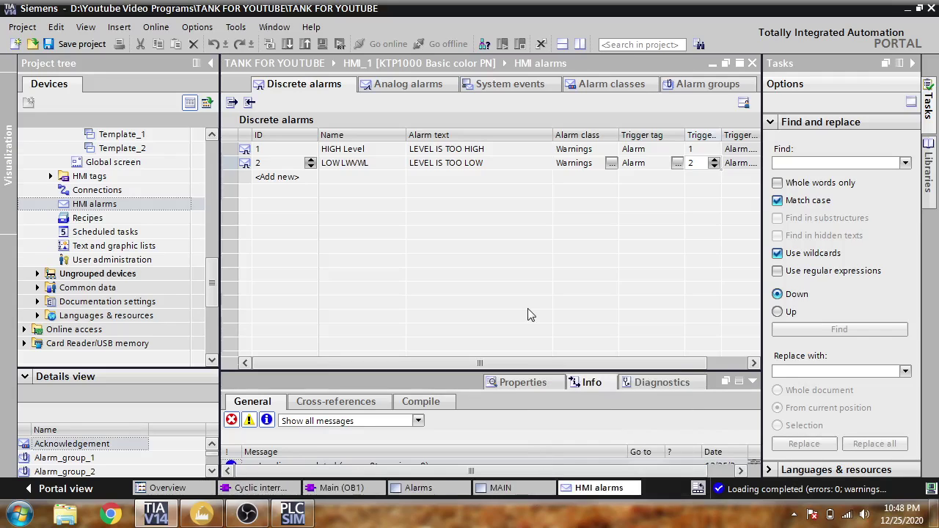
- Add an analog alarm in the HMI alarms and name it "HIGH LEVEL"
click(440, 85)
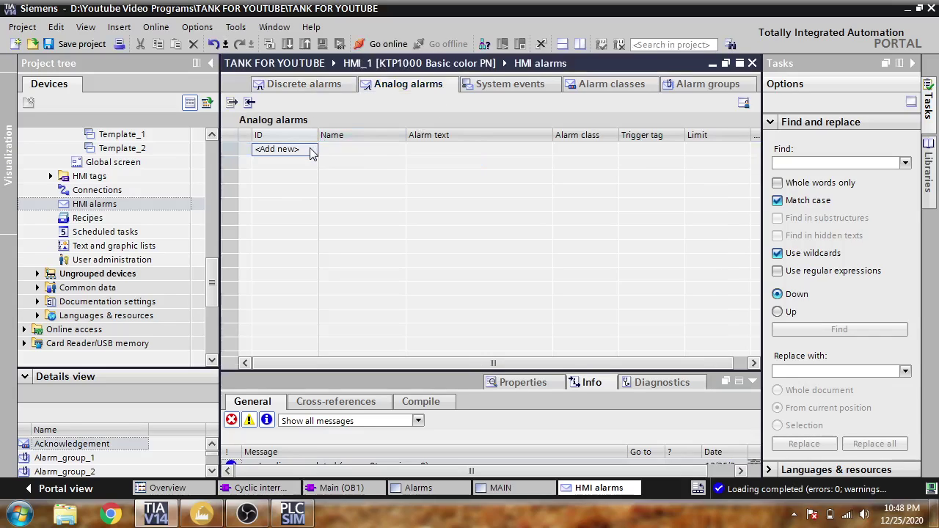
double_click(310, 150)
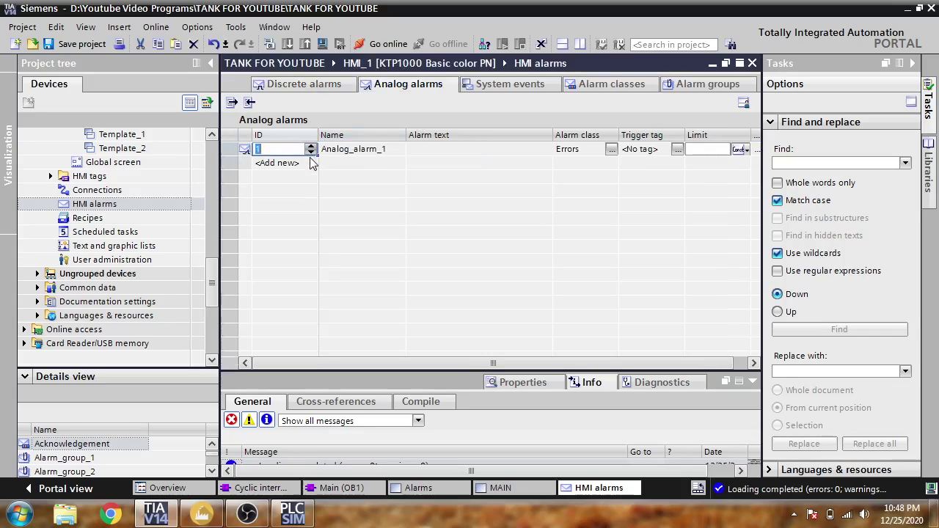
click(501, 150)
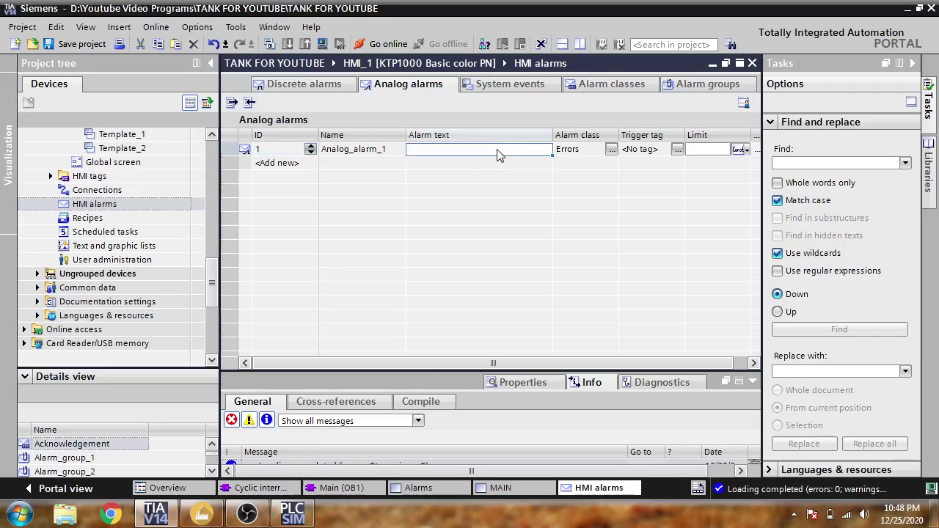
click(399, 151)
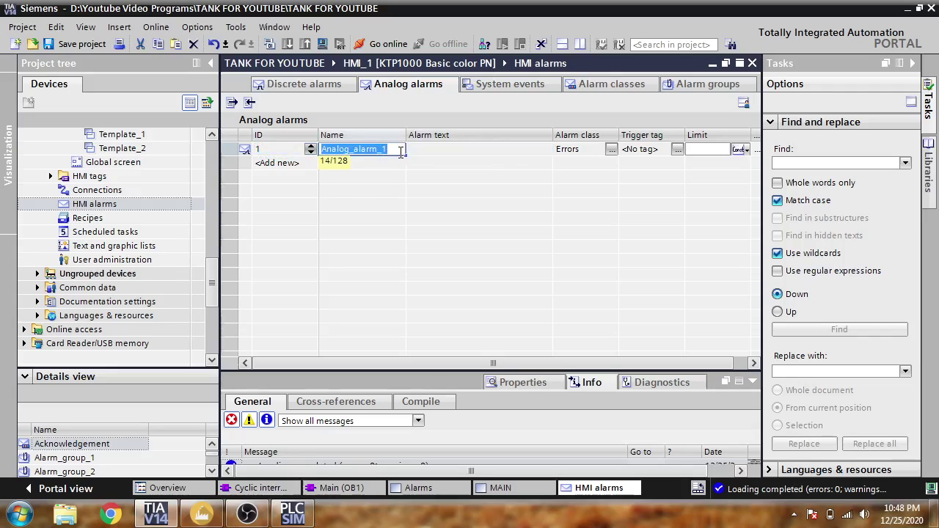
text(LO)
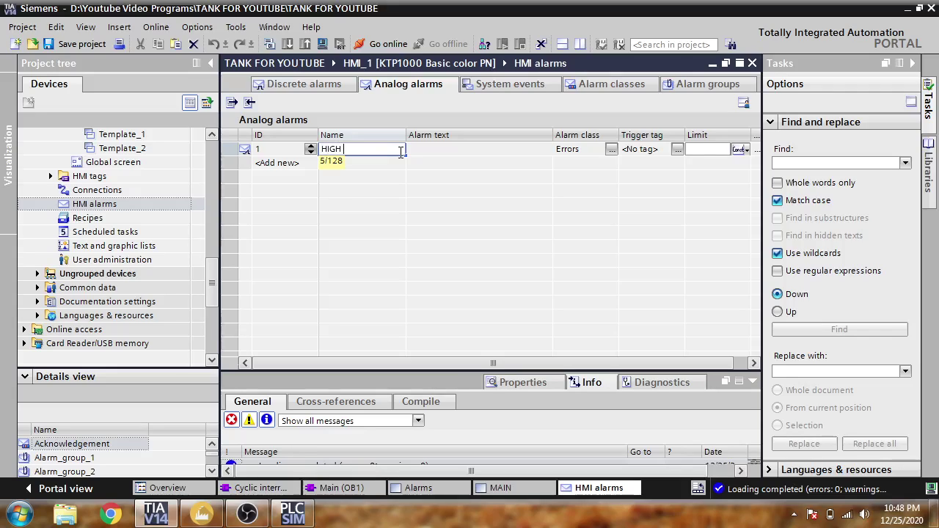
text(LEVEL)
click(480, 151)
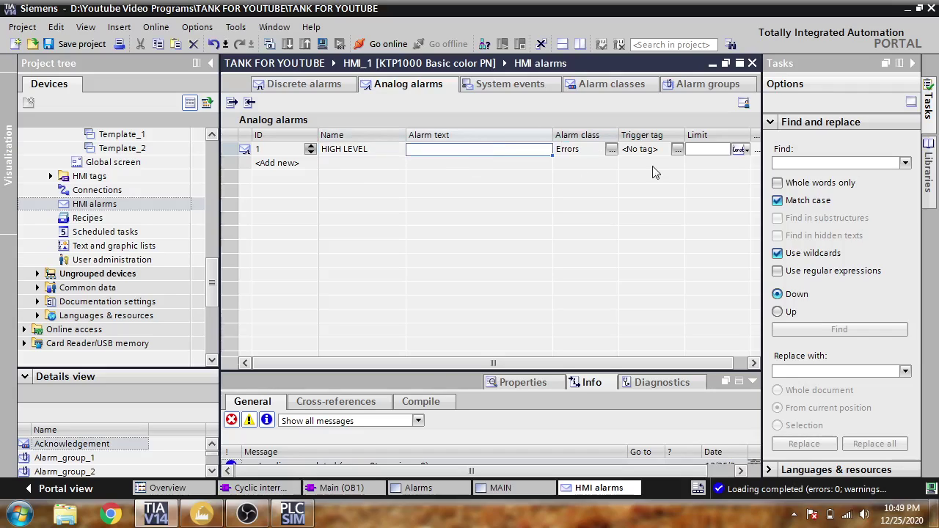
click(680, 149)
click(680, 149)
click(678, 149)
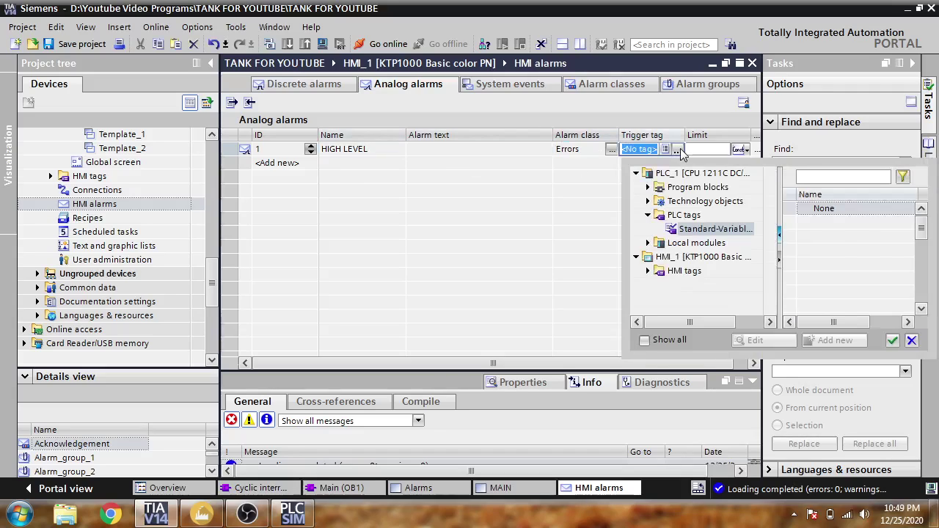
double_click(653, 217)
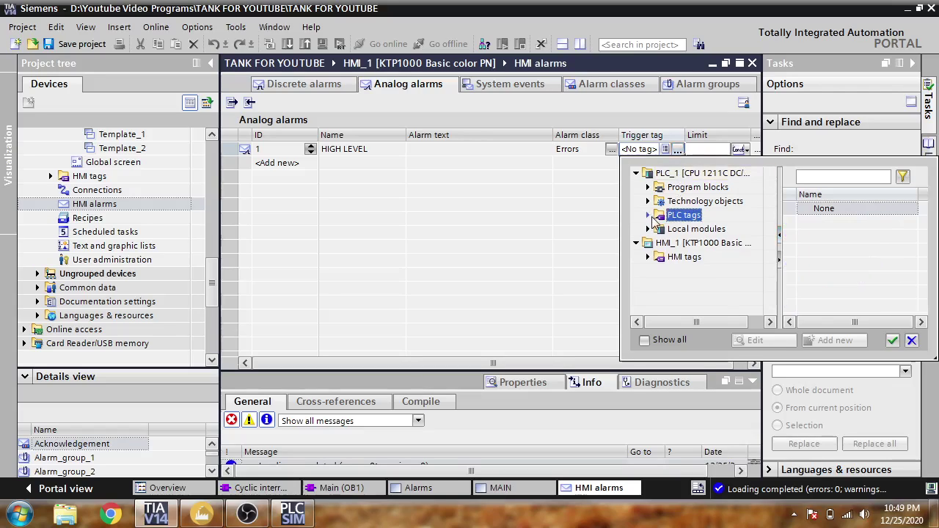
click(912, 341)
- Set the trigger tag of the HIGH LEVEL analog alarm to the PLC tag LEVEL
scroll(686, 363, right, 1)
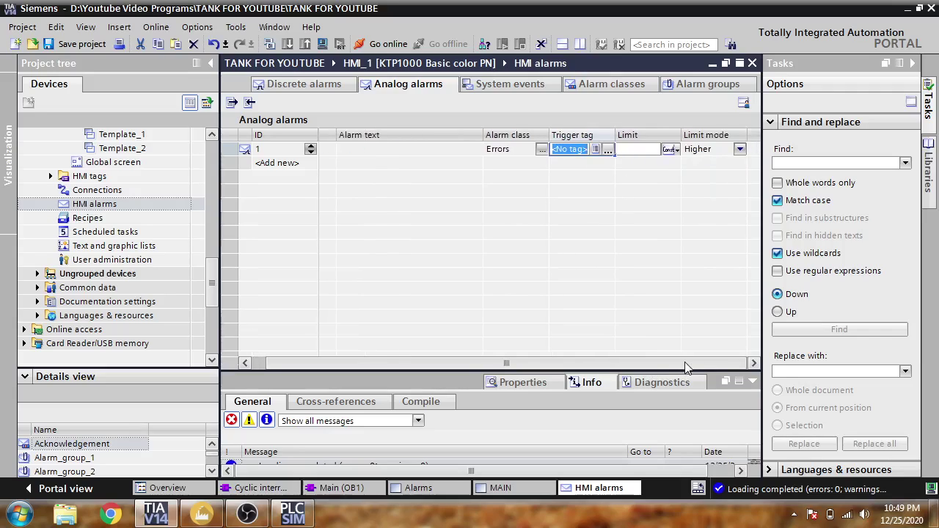
click(607, 150)
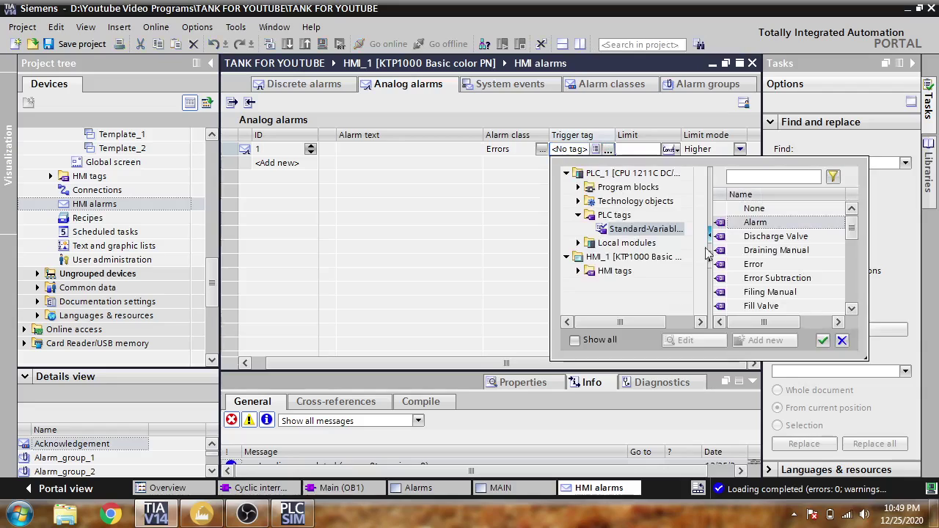
scroll(851, 250, down, 1)
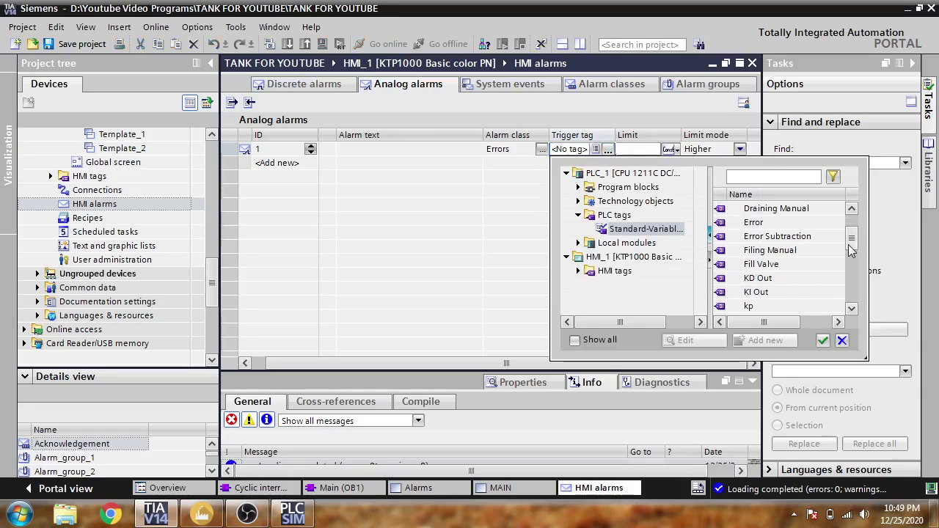
drag(850, 250, 849, 261)
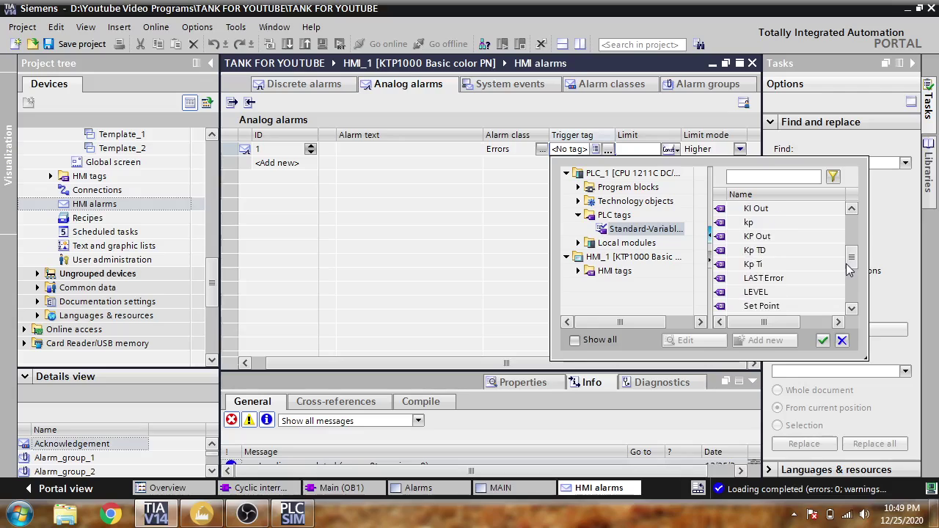
double_click(804, 292)
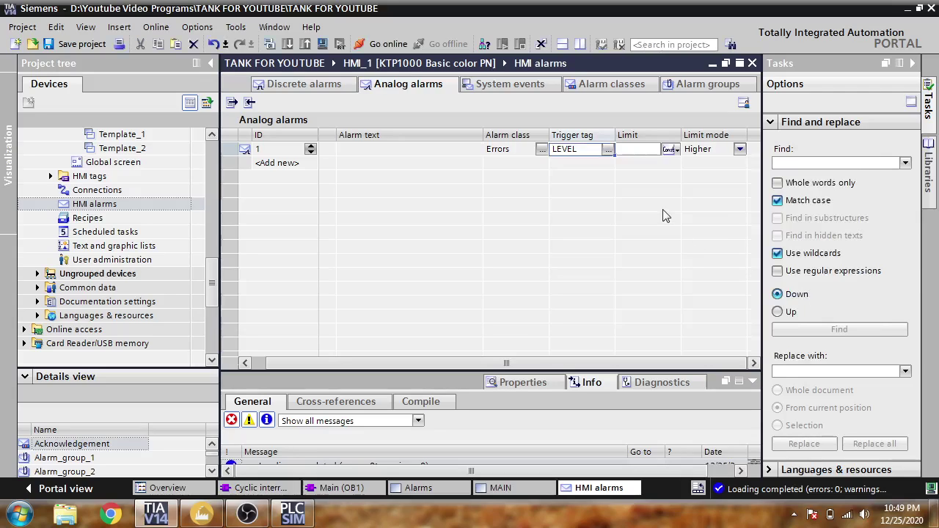
- Set the alarm text of the HIGH LEVEL analog alarm to "LEVEL IS HIGH"
click(661, 150)
click(648, 149)
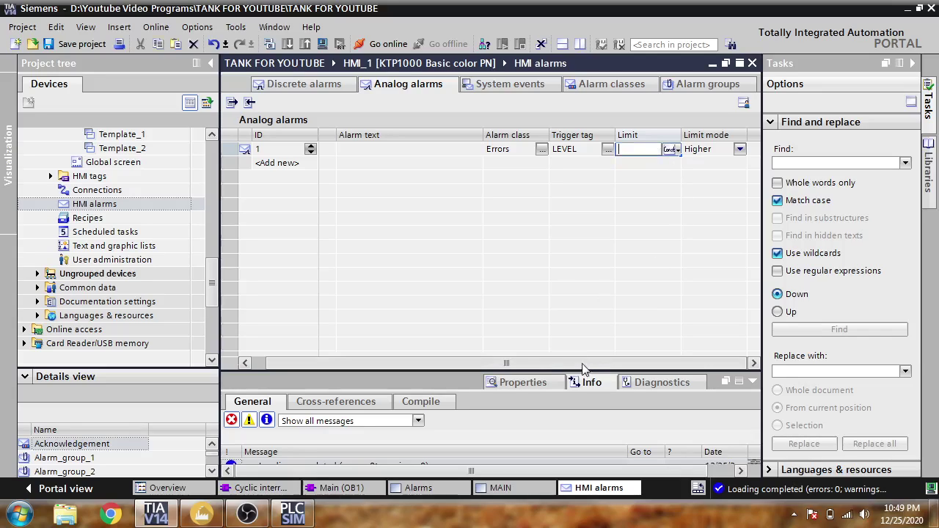
scroll(592, 378, left, 2)
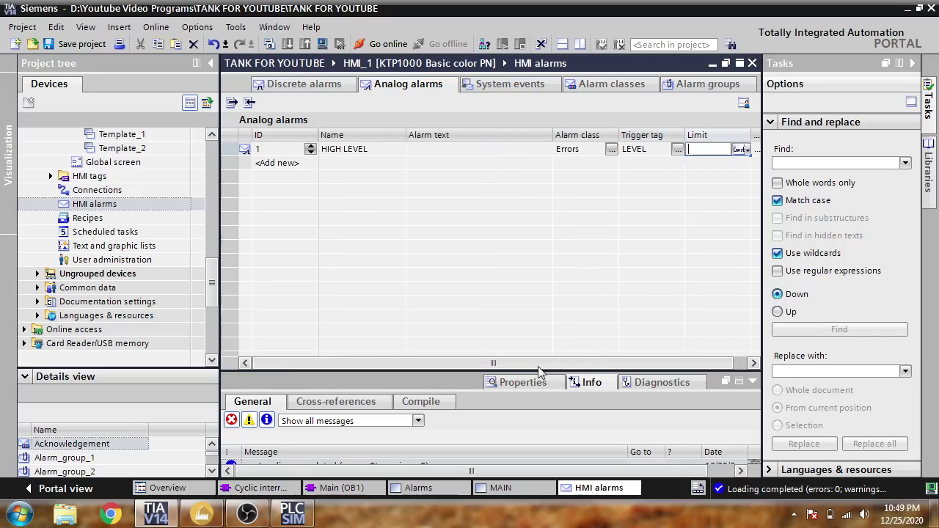
double_click(534, 150)
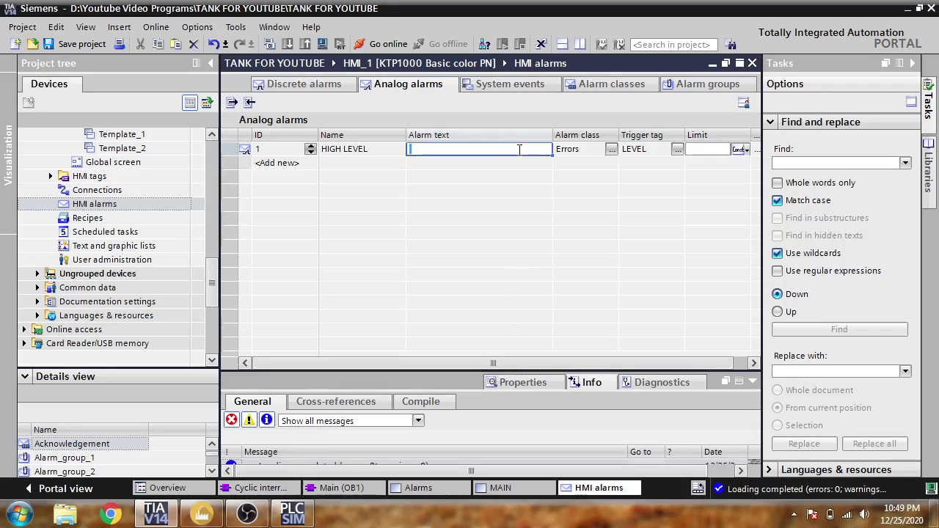
text(LEVE)
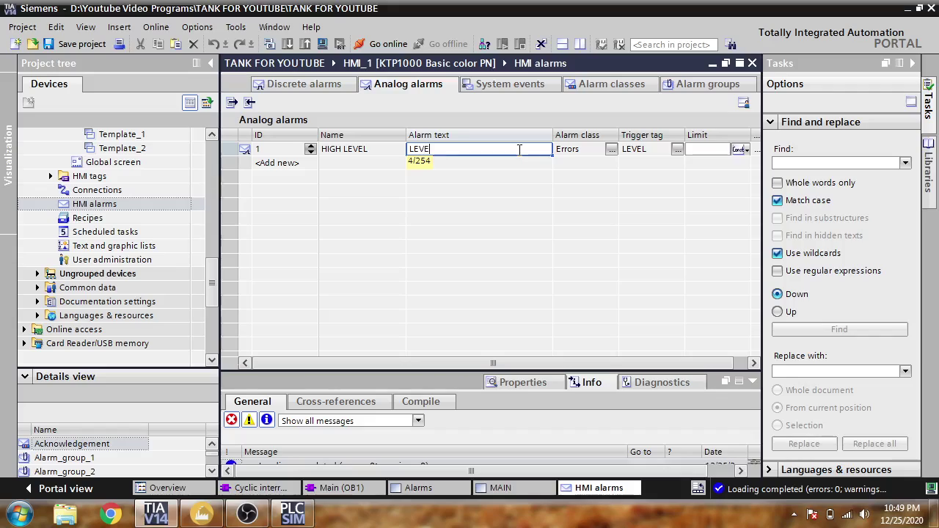
text(L IS HIGH)
- Add a second analog alarm named "LOW LEVEL" with the alarm text "LEVEL IS LOW"
click(301, 162)
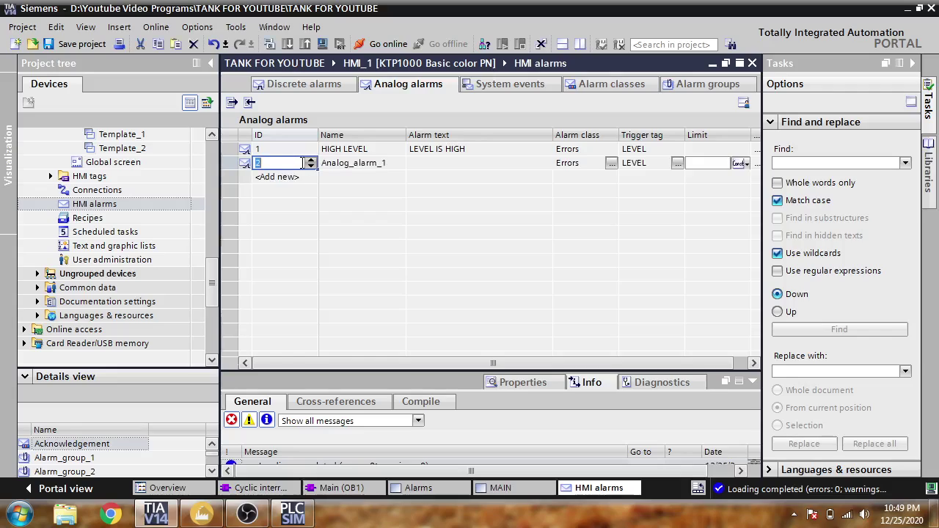
click(396, 162)
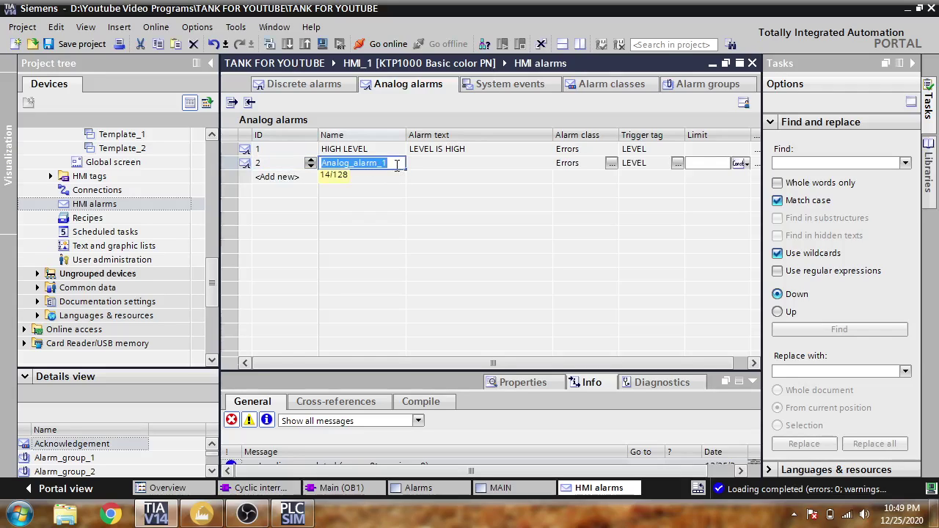
text(LOW LEVEL)
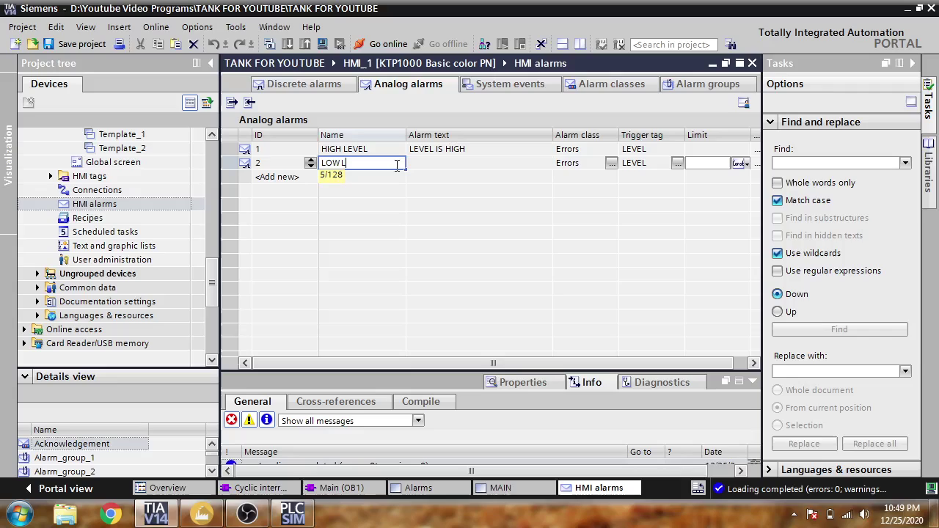
click(436, 163)
text(LEV)
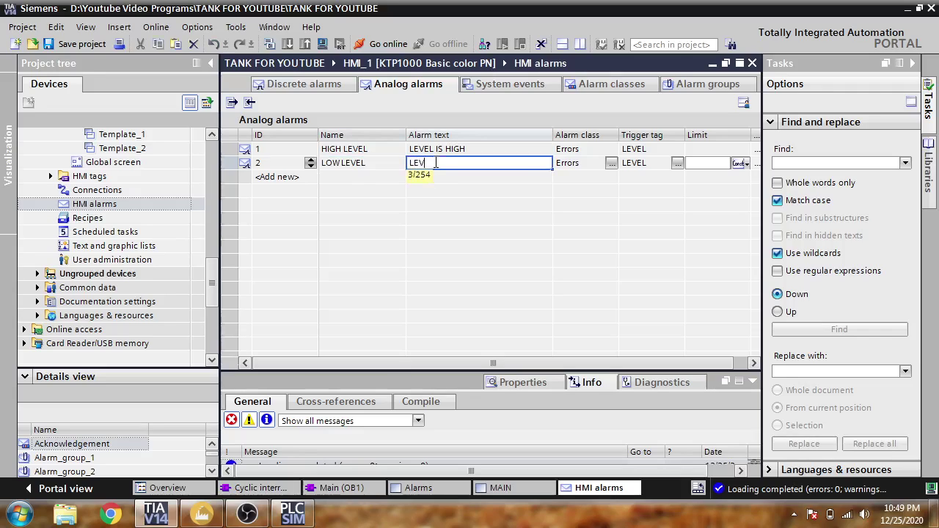
text(EL IS LOW)
click(688, 168)
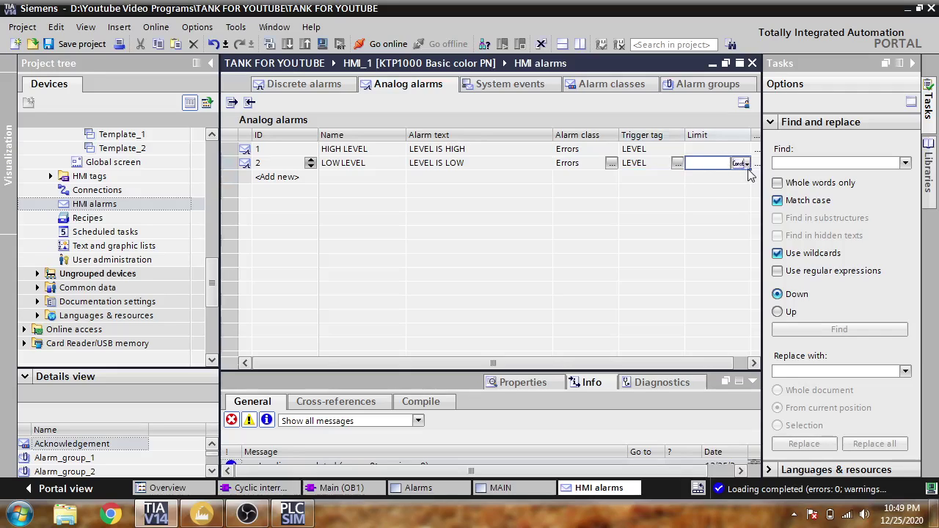
click(744, 165)
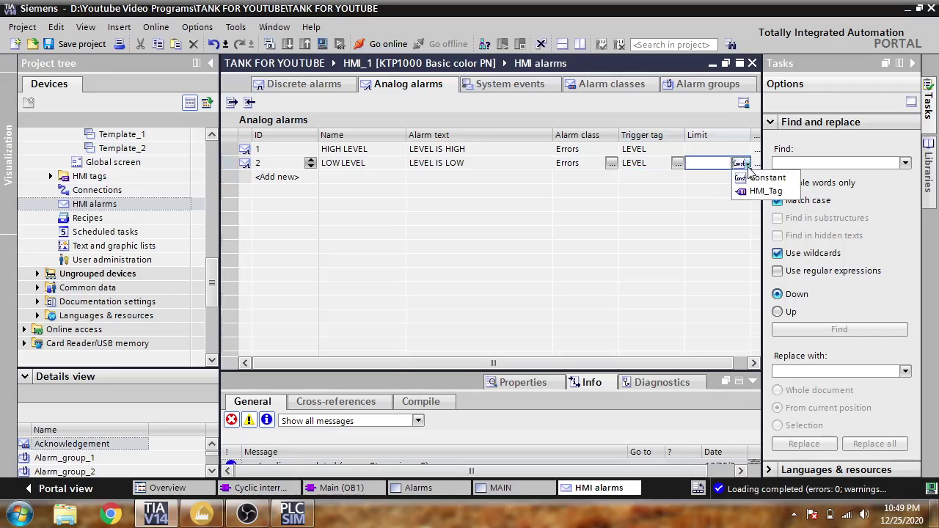
click(750, 191)
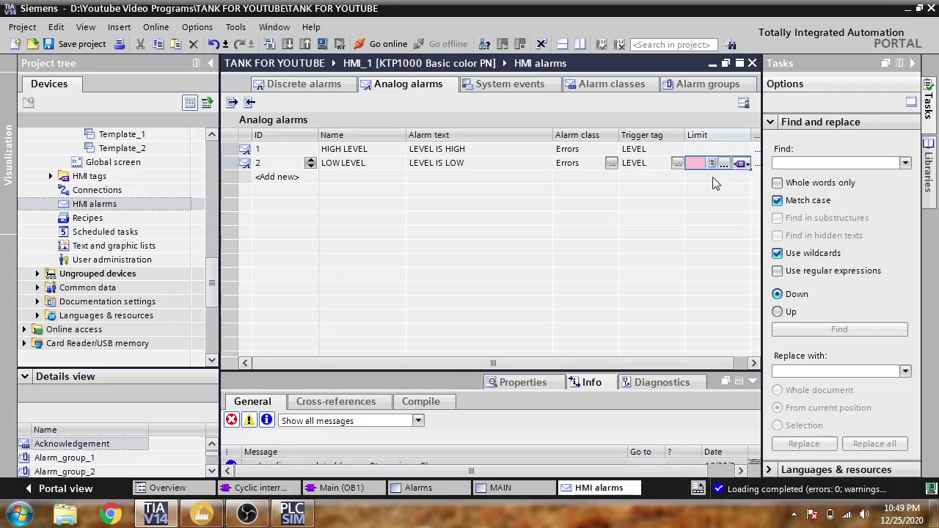
click(724, 164)
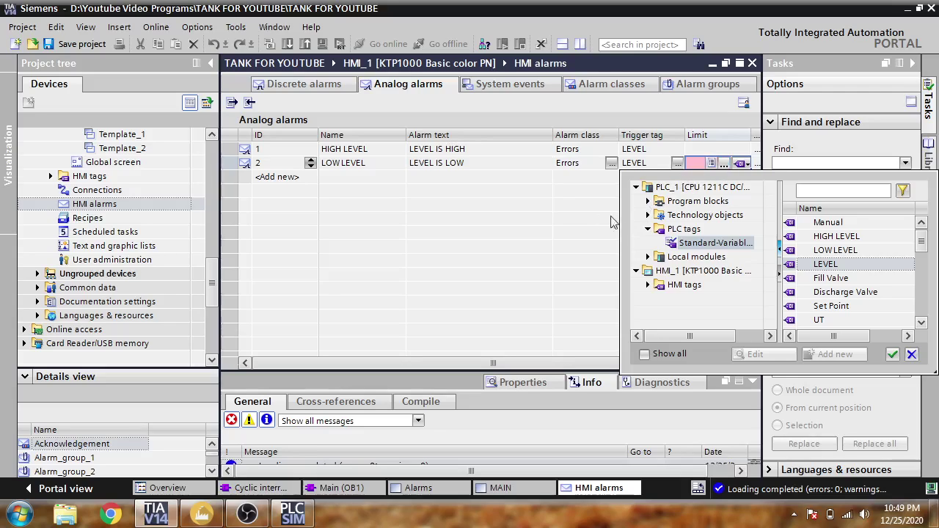
click(587, 308)
drag(519, 364, 600, 364)
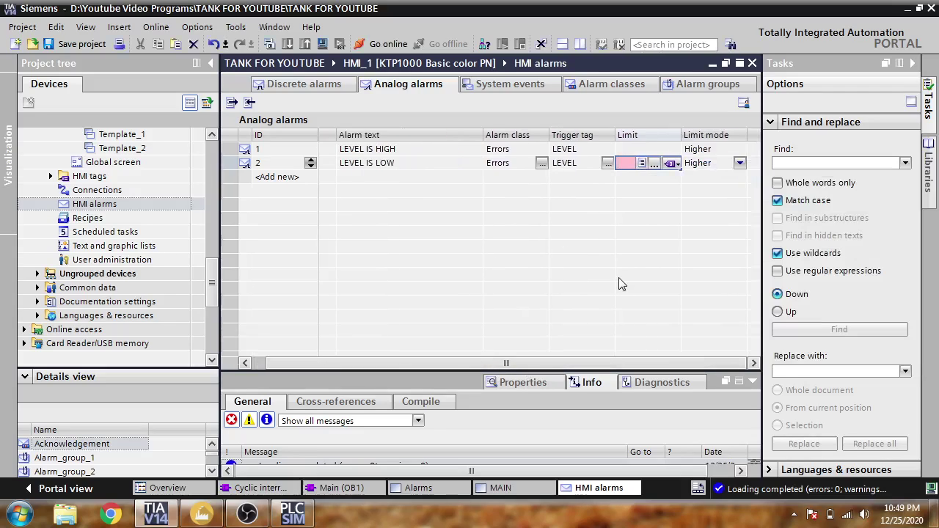
- Set constant limits for the analog alarms: 2 for LOW LEVEL and 8 for HIGH LEVEL
click(650, 151)
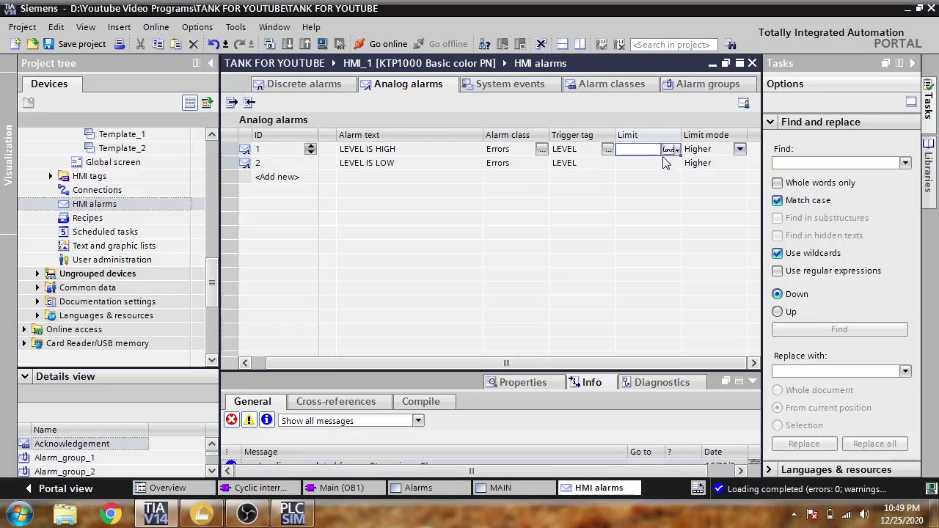
click(653, 163)
click(675, 164)
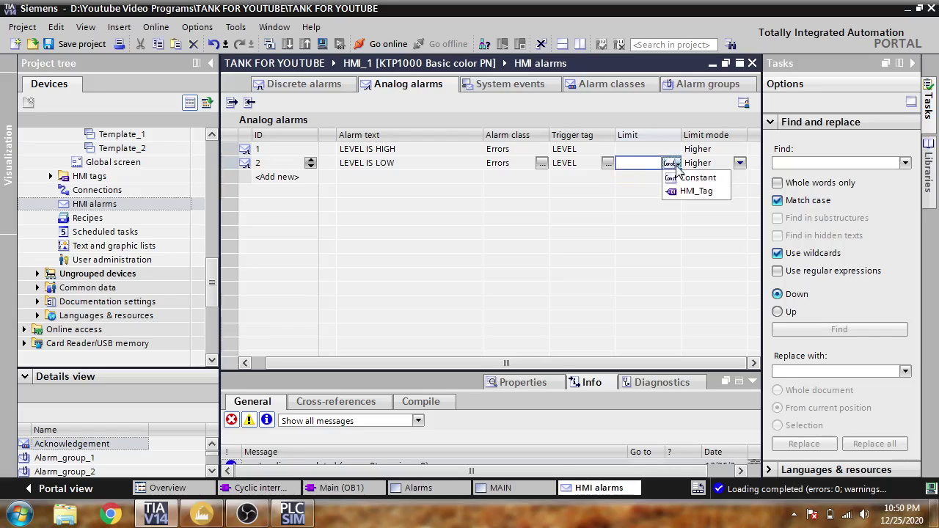
click(690, 177)
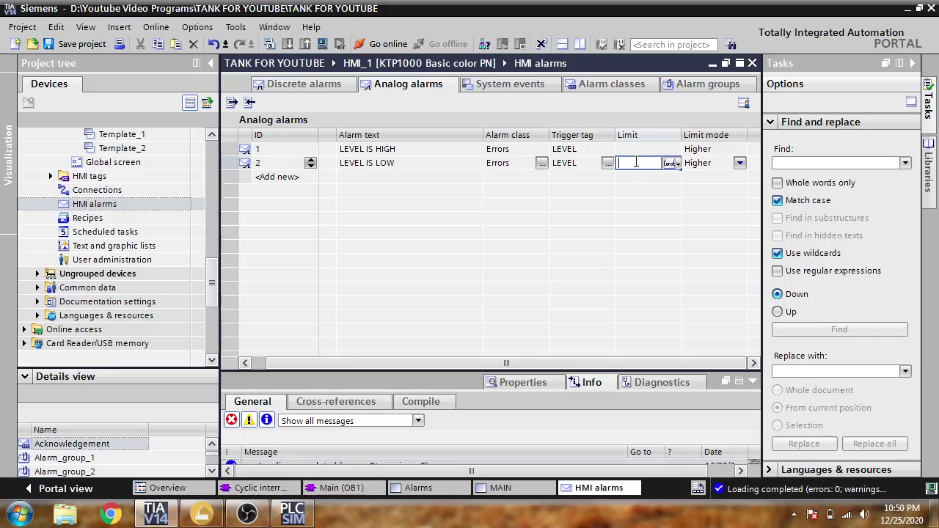
text(2)
key(Return)
click(637, 151)
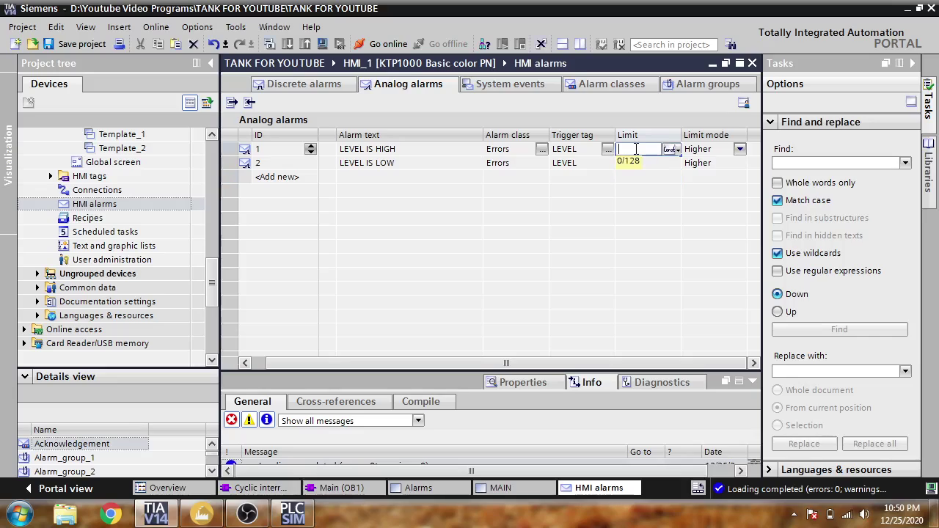
key(Return)
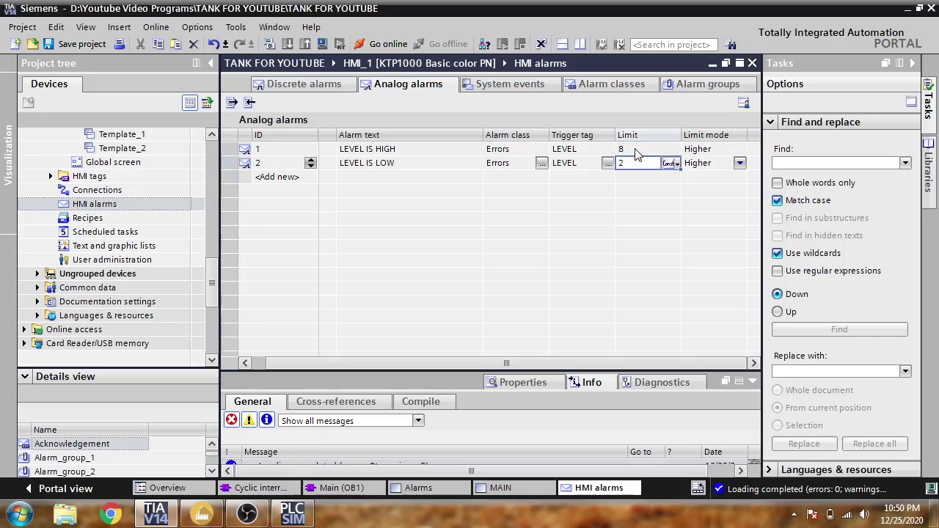
- Examine the system events without importing them, and look through the alarm classes and alarm groups
click(542, 87)
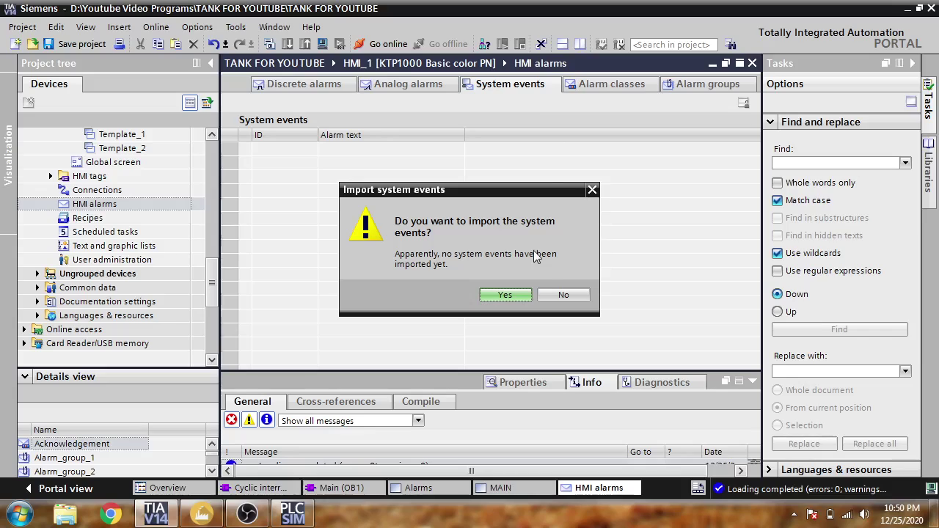
click(562, 293)
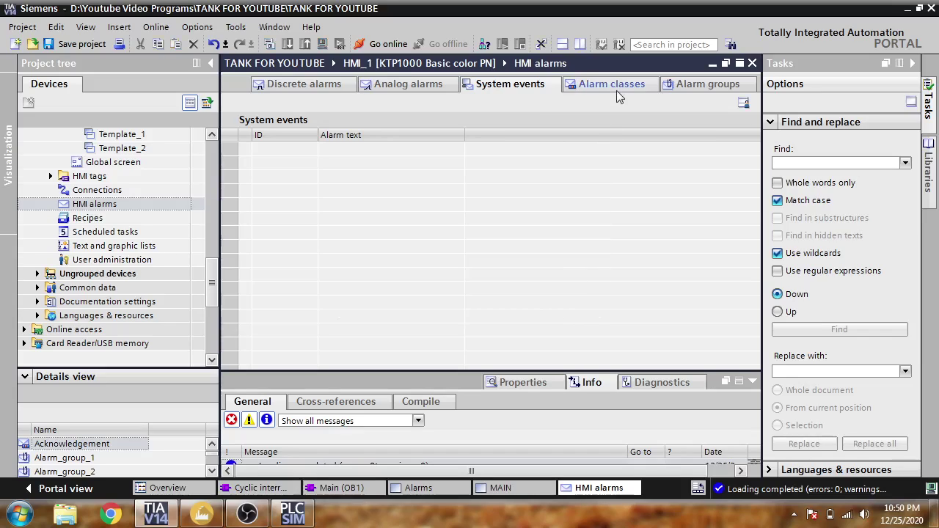
click(612, 84)
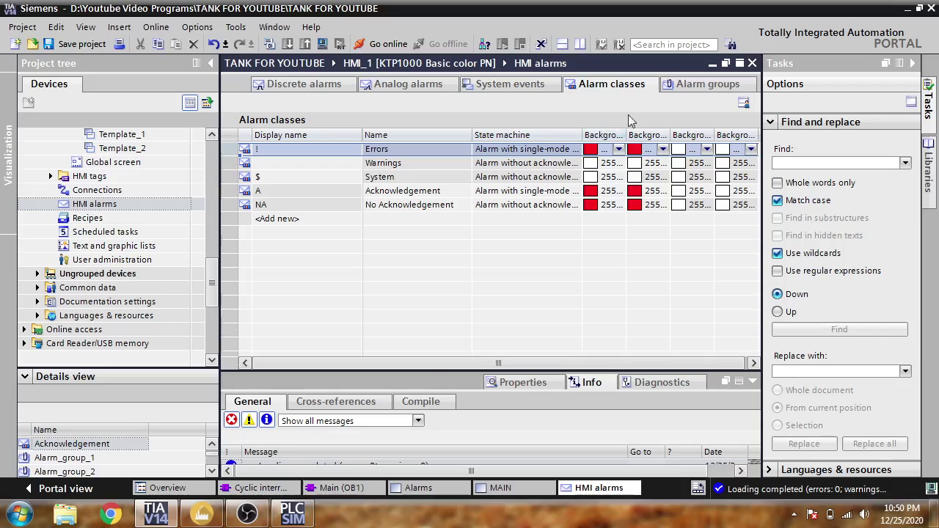
click(709, 85)
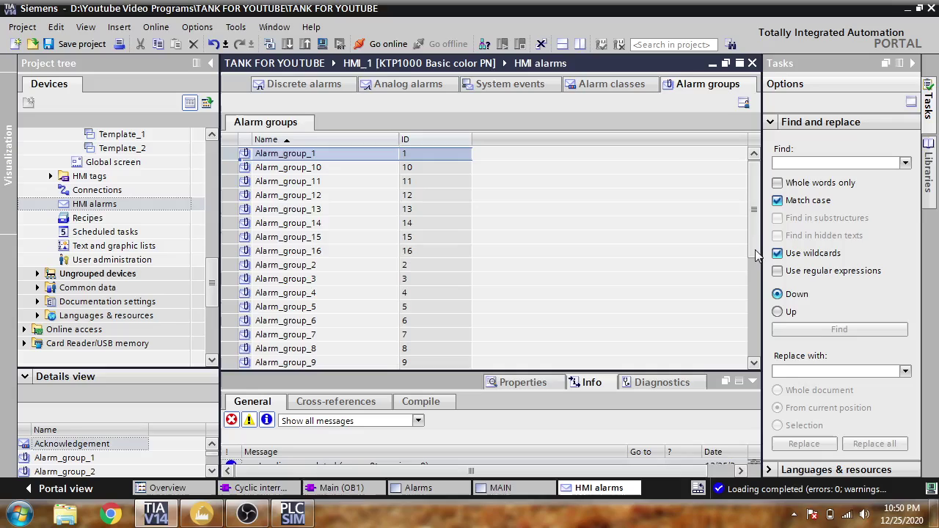
scroll(726, 326, down, 5)
scroll(744, 330, up, 3)
scroll(745, 289, up, 1)
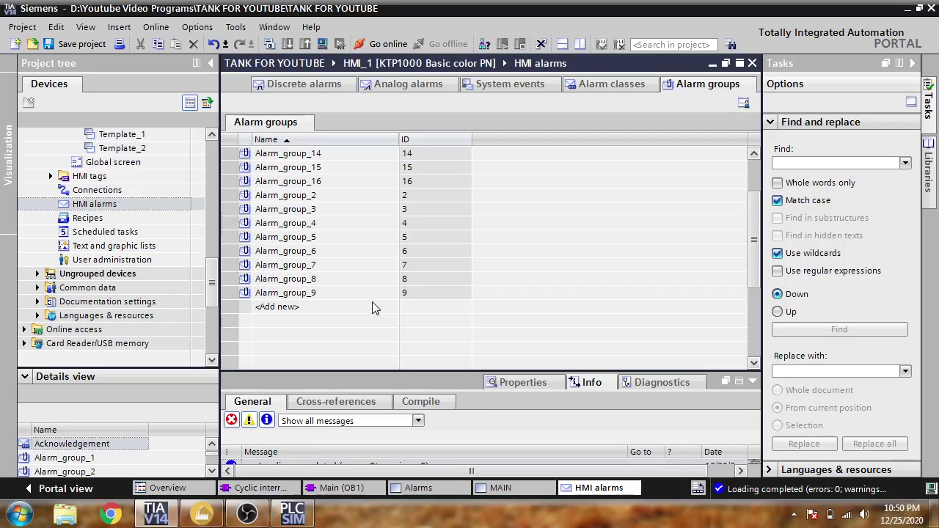
- Review the analog and discrete alarm lists and the system events again, declining the system events import
click(334, 90)
click(384, 86)
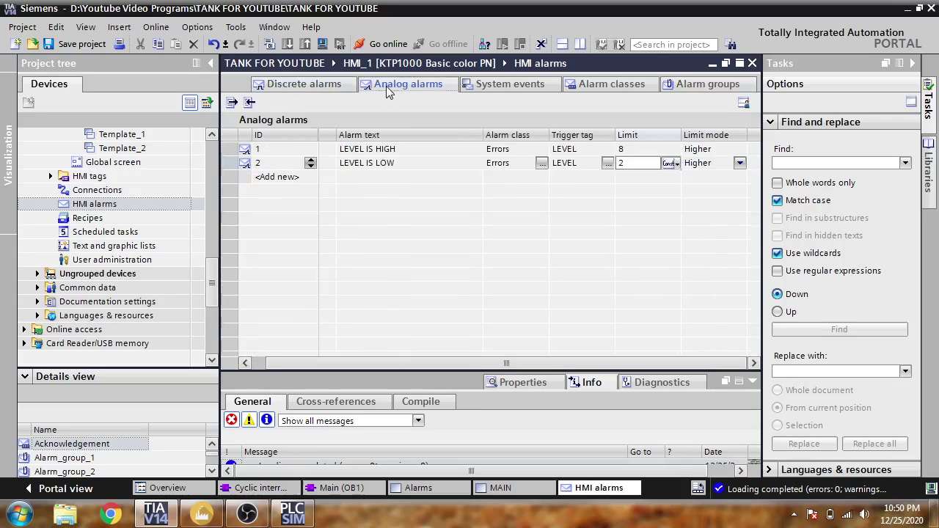
click(308, 85)
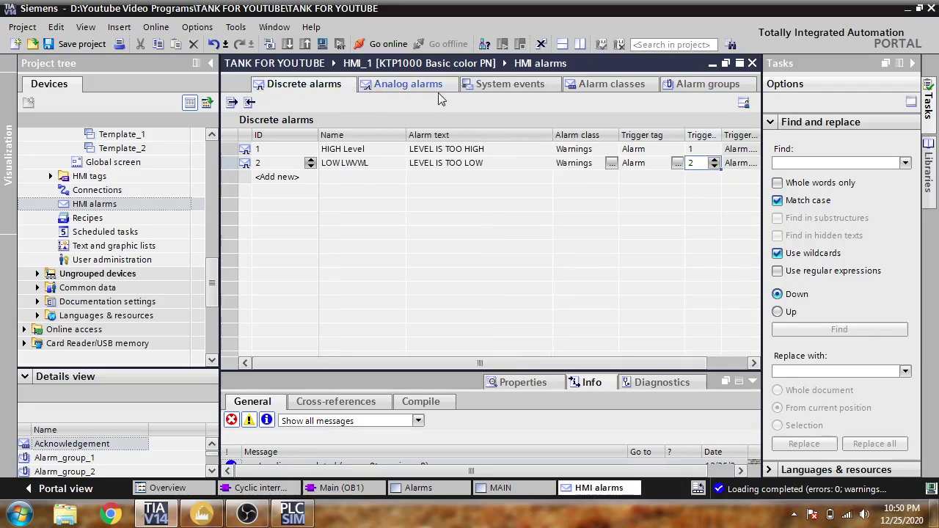
click(440, 85)
click(514, 86)
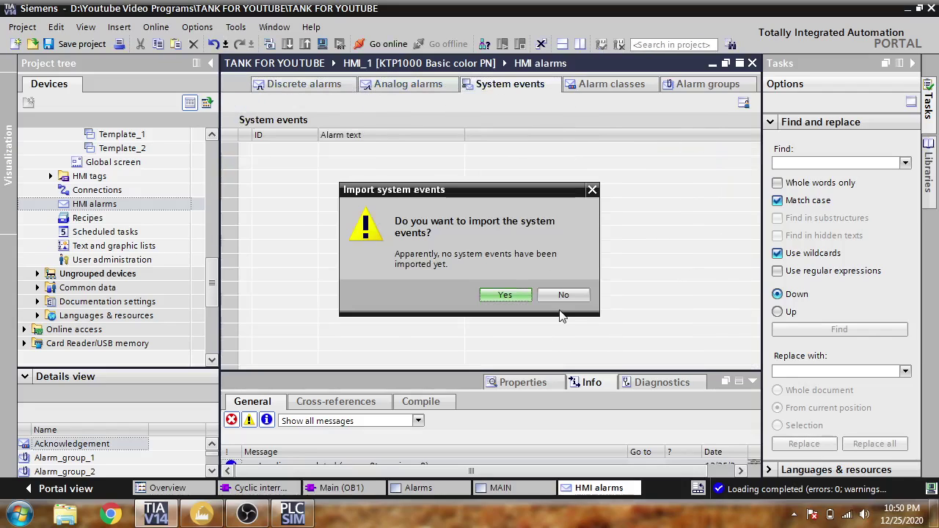
click(563, 294)
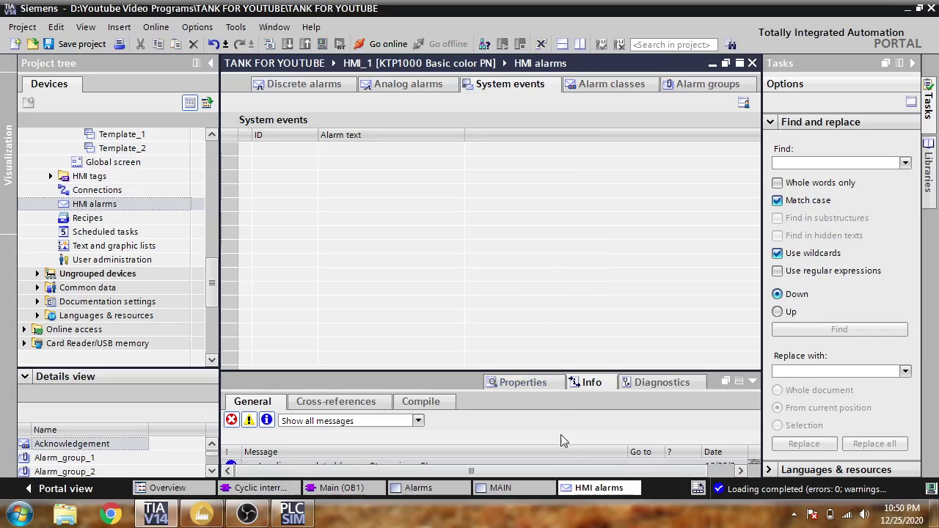
- Set the limit mode of the LOW LEVEL analog alarm to Lower
click(440, 86)
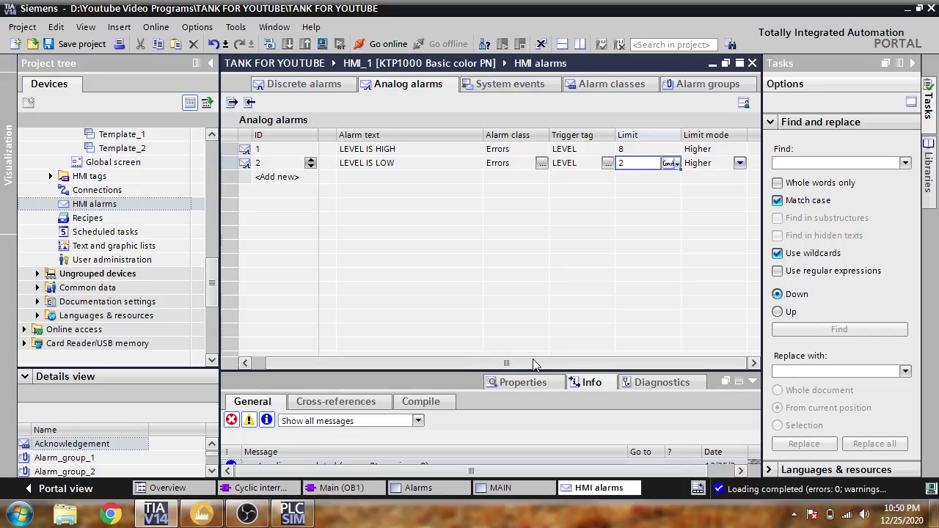
click(738, 166)
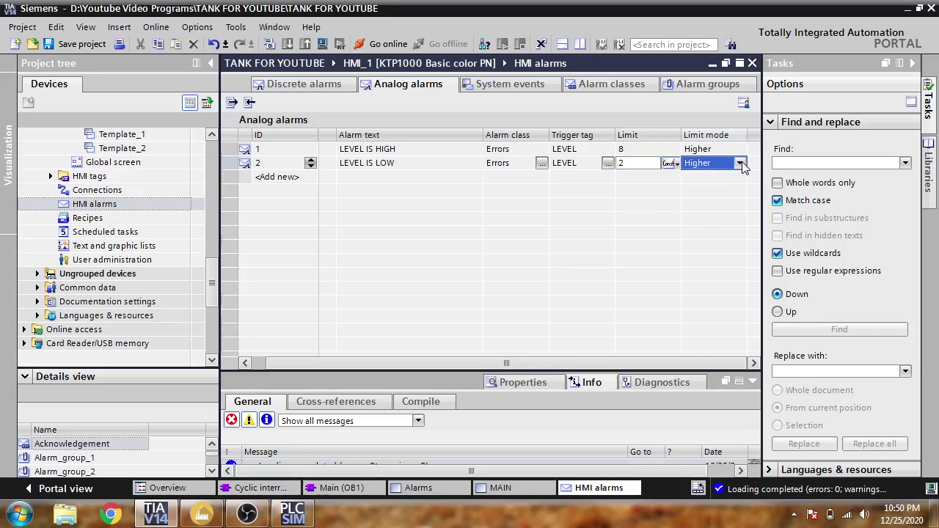
click(742, 165)
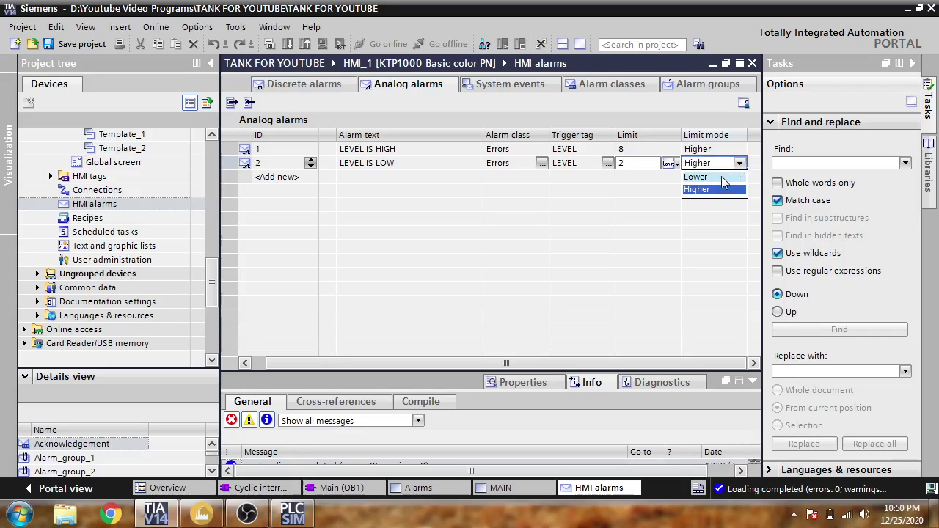
click(721, 176)
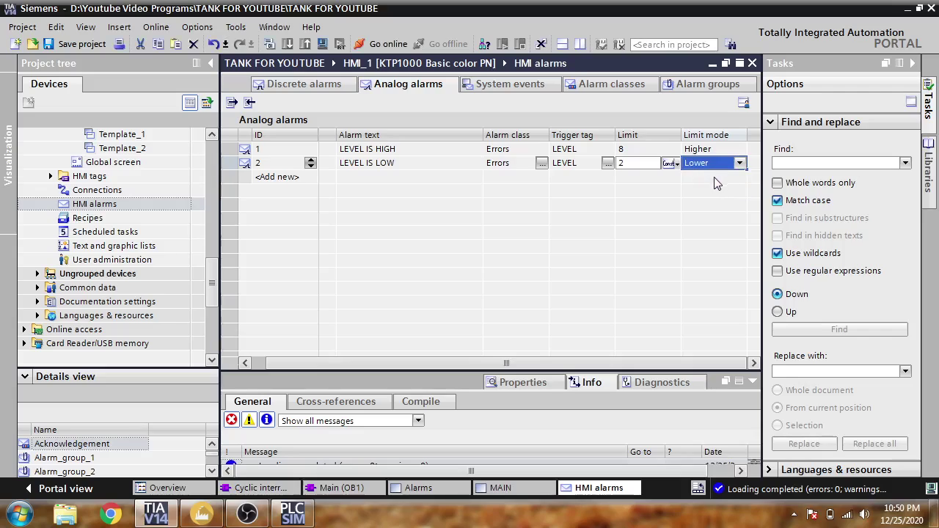
click(721, 177)
- Check the names and limits of both analog alarms and save the project
mouse_move(530, 362)
mouse_down()
mouse_move(514, 362)
mouse_move(539, 363)
mouse_up()
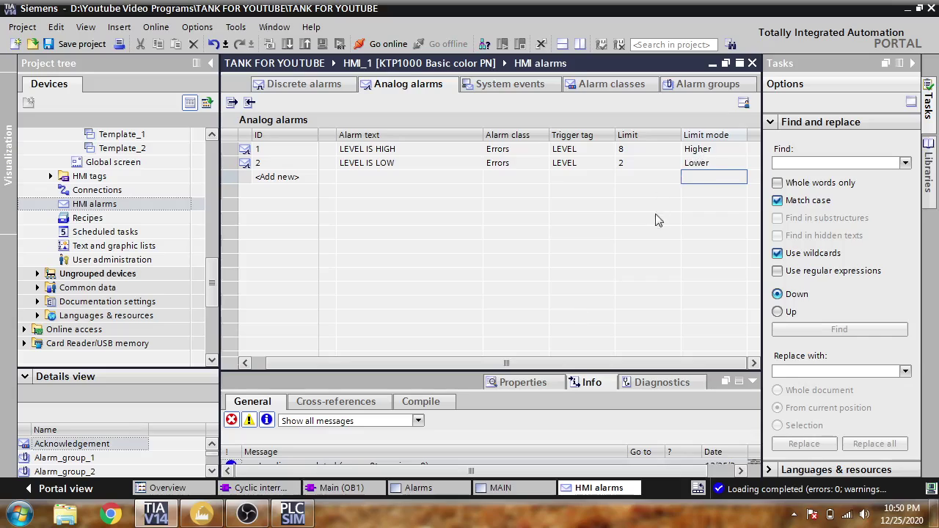
drag(506, 362, 493, 362)
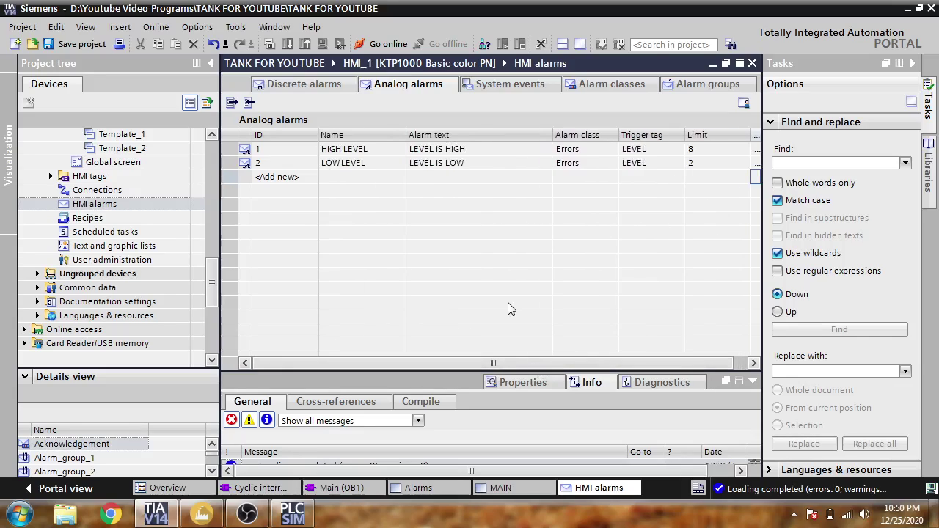
click(77, 44)
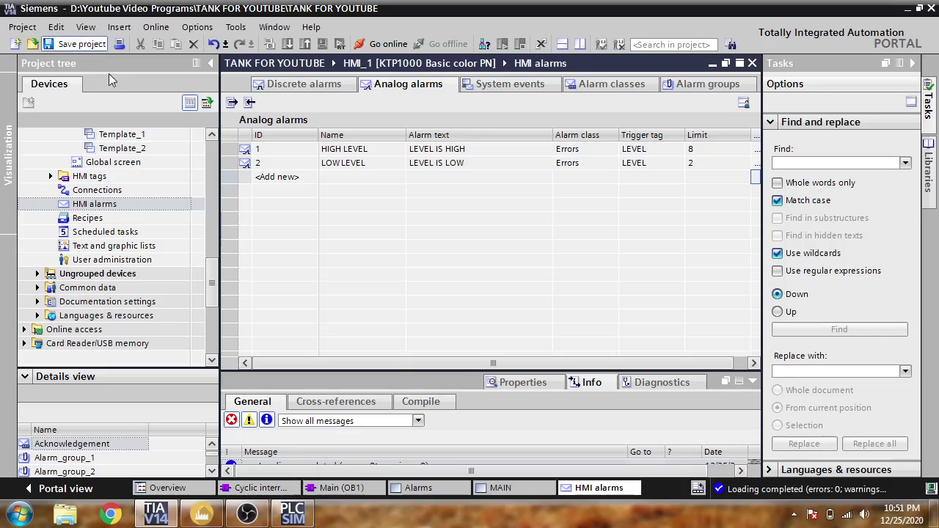
scroll(214, 267, up, 3)
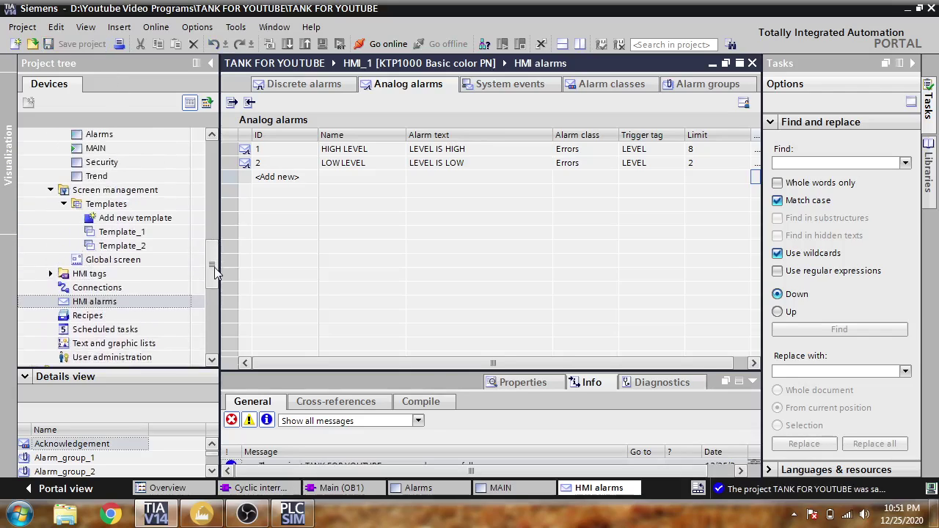
- Compile HMI_1 with the MAIN screen open and return to the Alarms screen
click(493, 490)
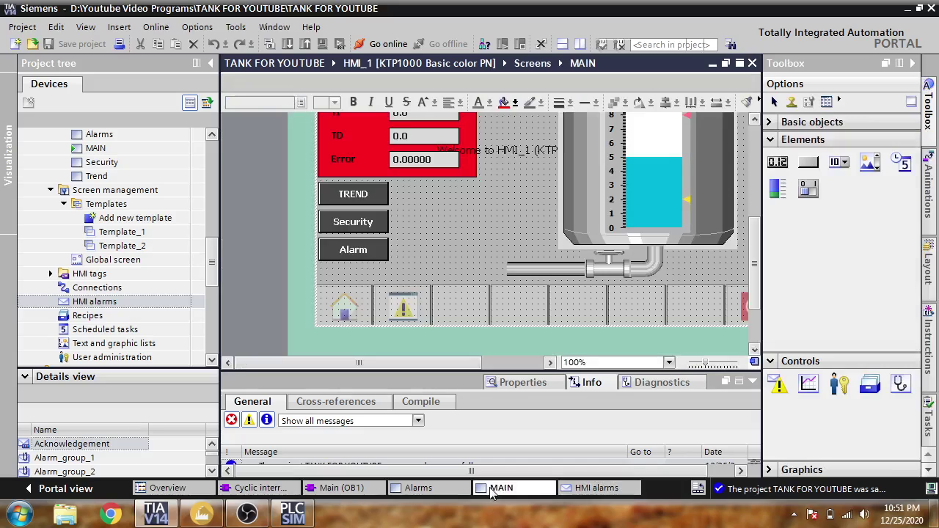
click(269, 44)
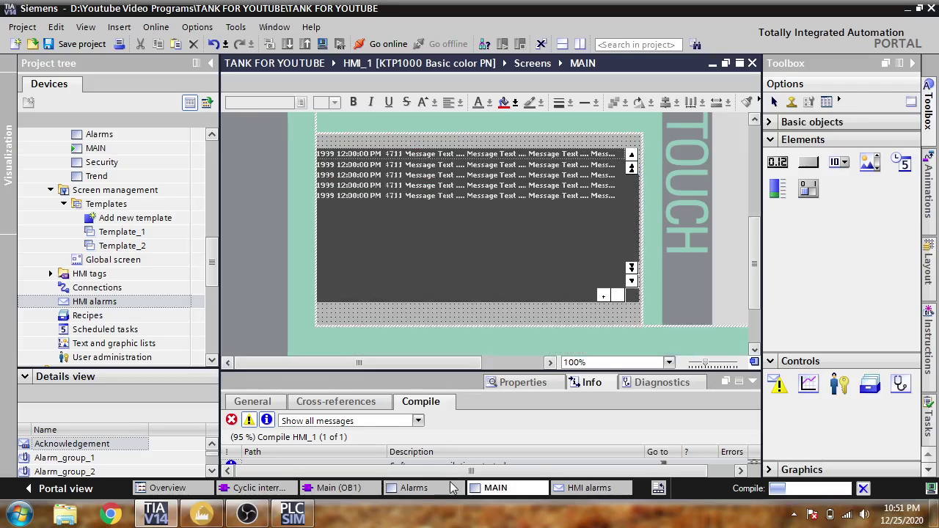
click(423, 489)
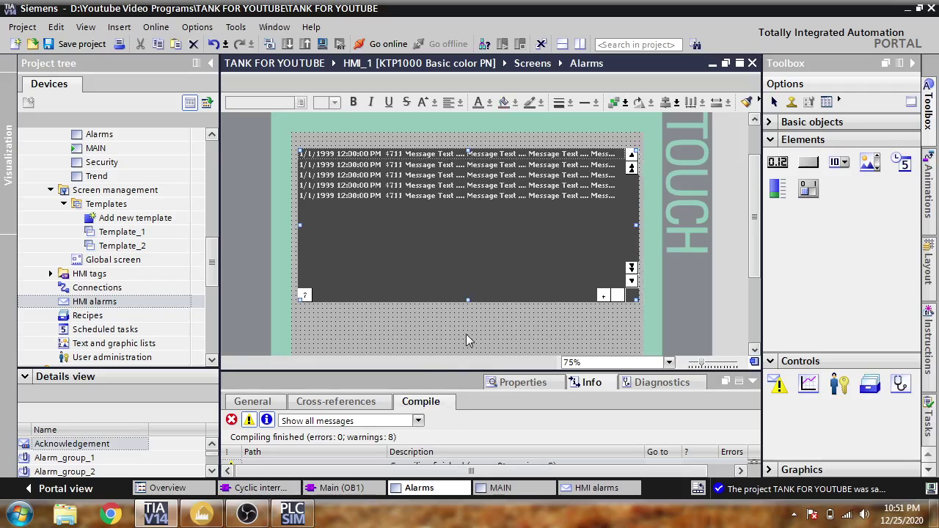
- Make the Alarm status column visible in the alarm view and set its sorting to Ascending
double_click(467, 293)
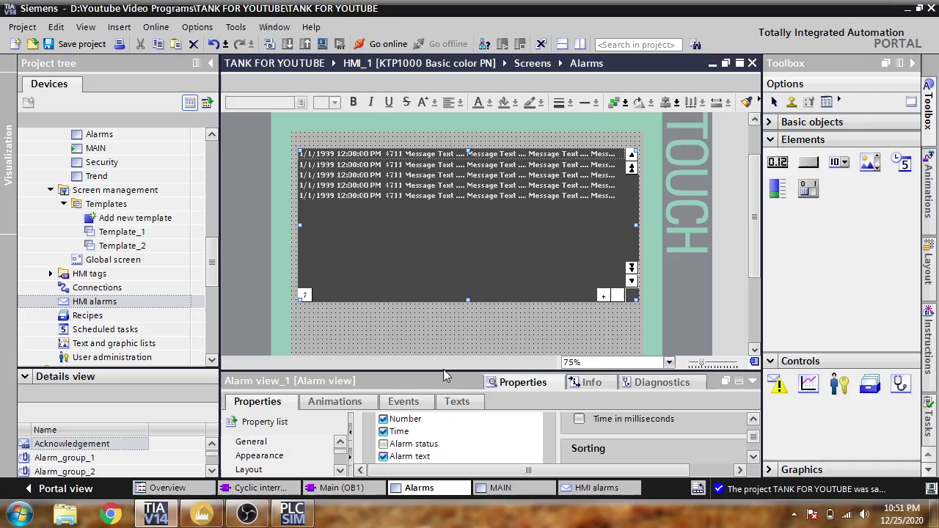
drag(443, 371, 452, 249)
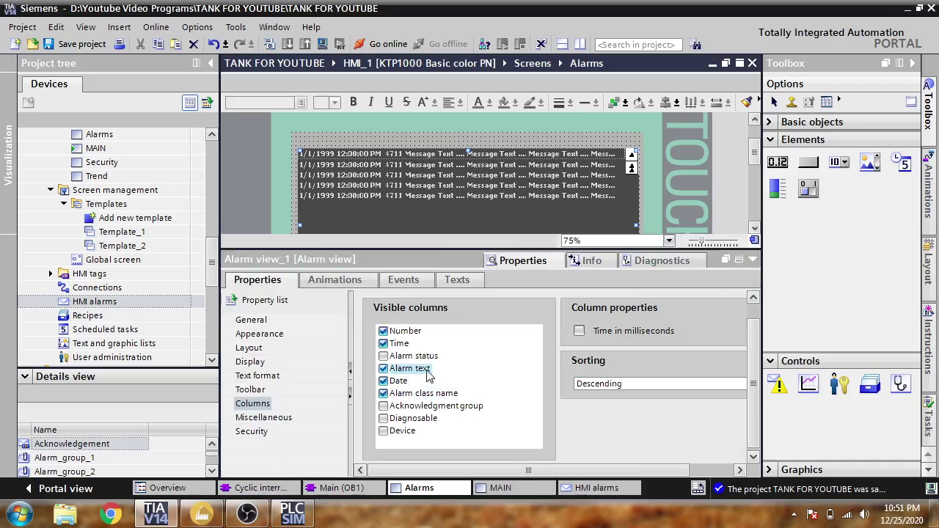
click(384, 355)
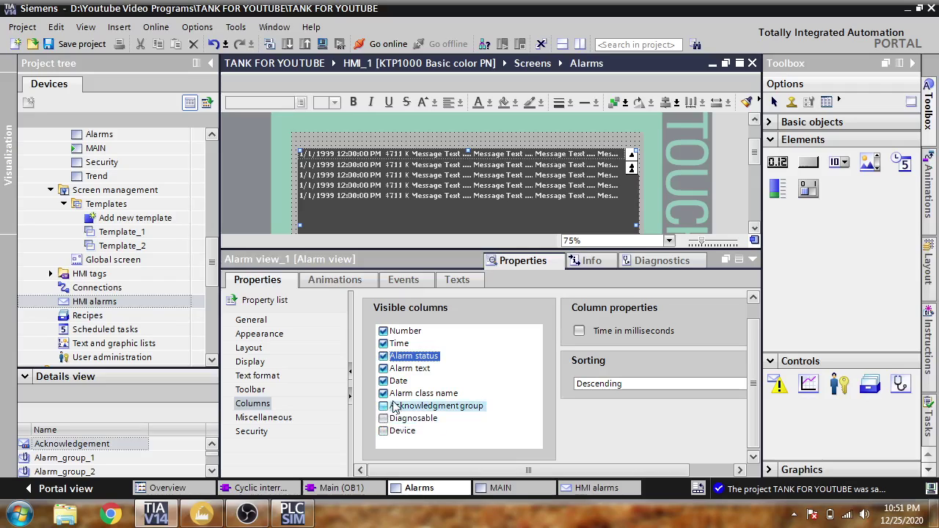
drag(545, 467, 603, 471)
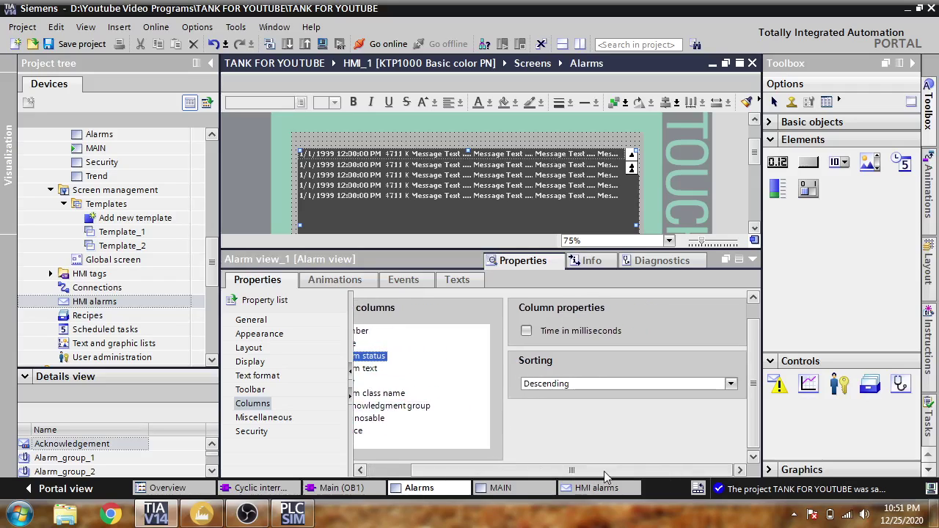
click(731, 385)
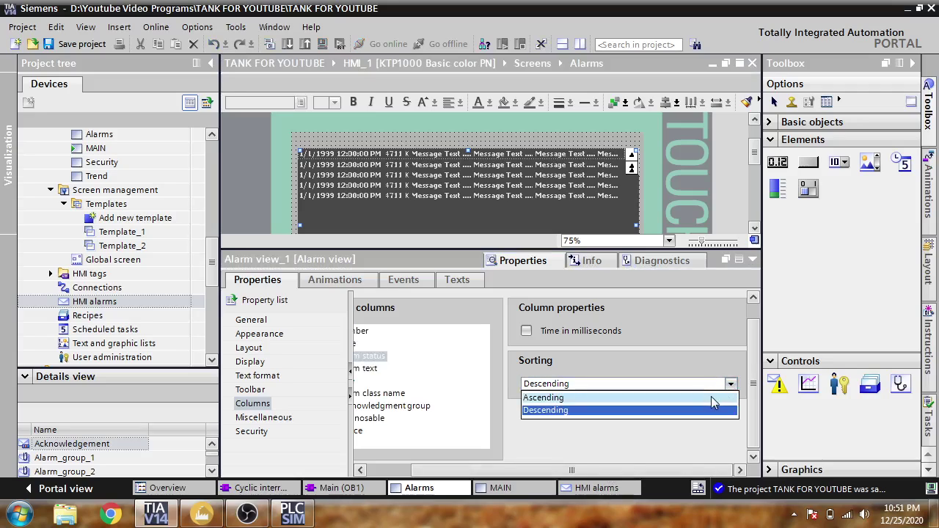
click(711, 398)
drag(589, 472, 545, 472)
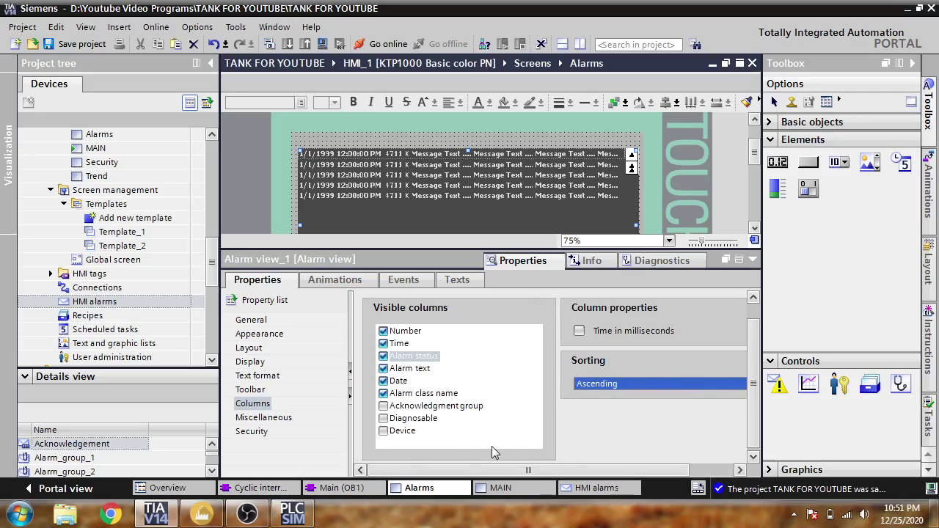
- Enable the Acknowledgement and No Acknowledgement alarm classes for the alarm view
click(251, 321)
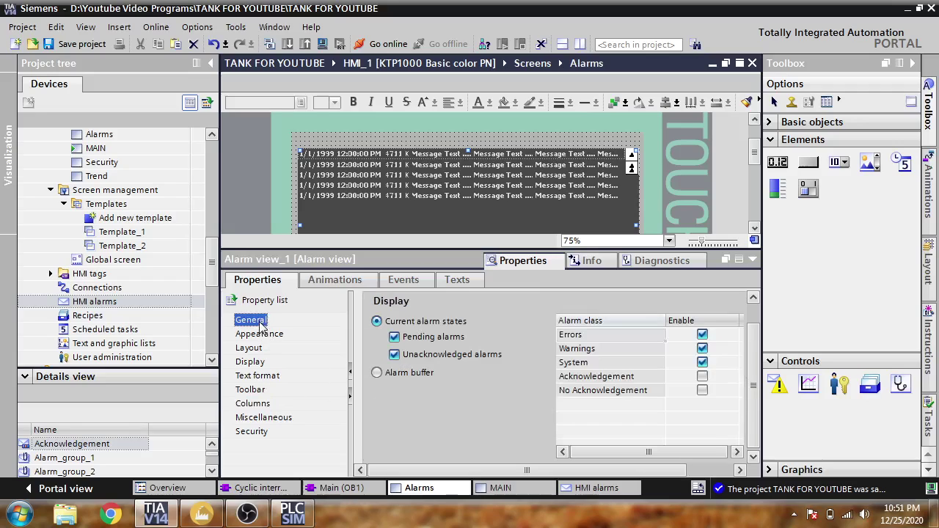
click(702, 376)
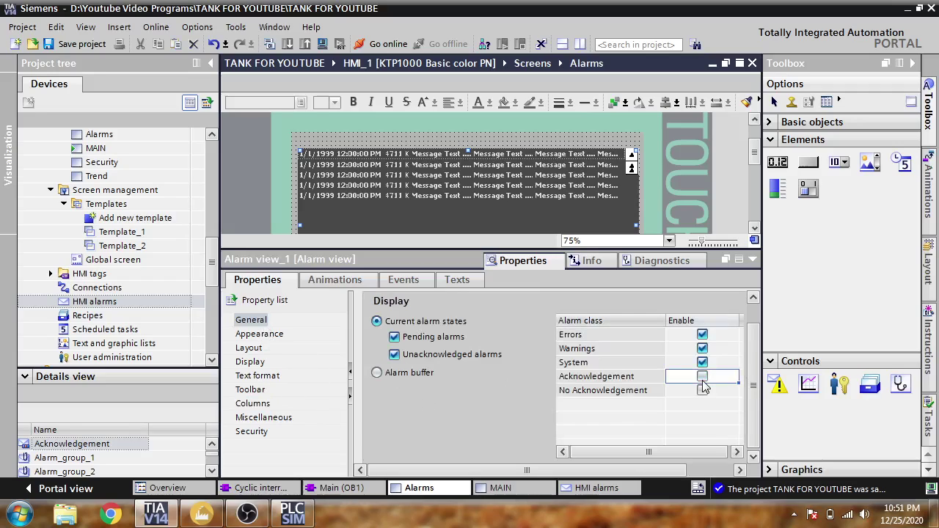
click(702, 390)
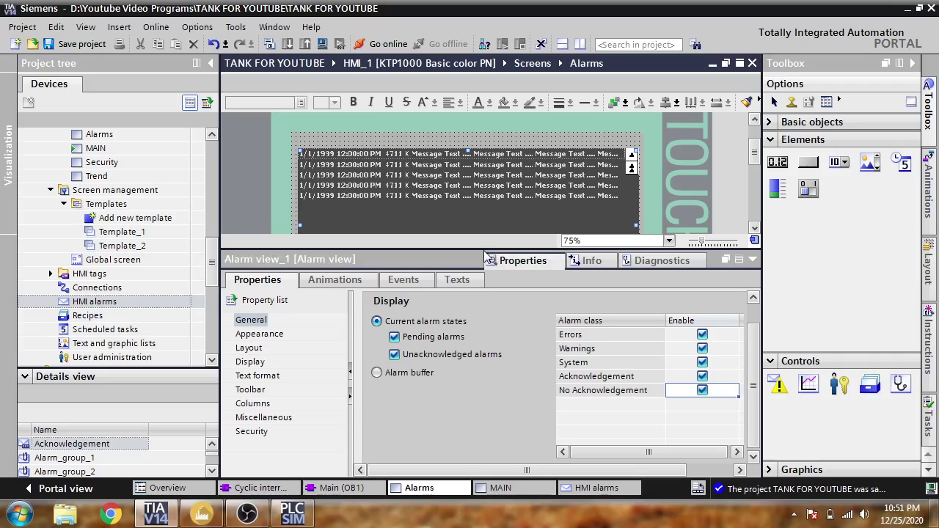
drag(484, 251, 476, 335)
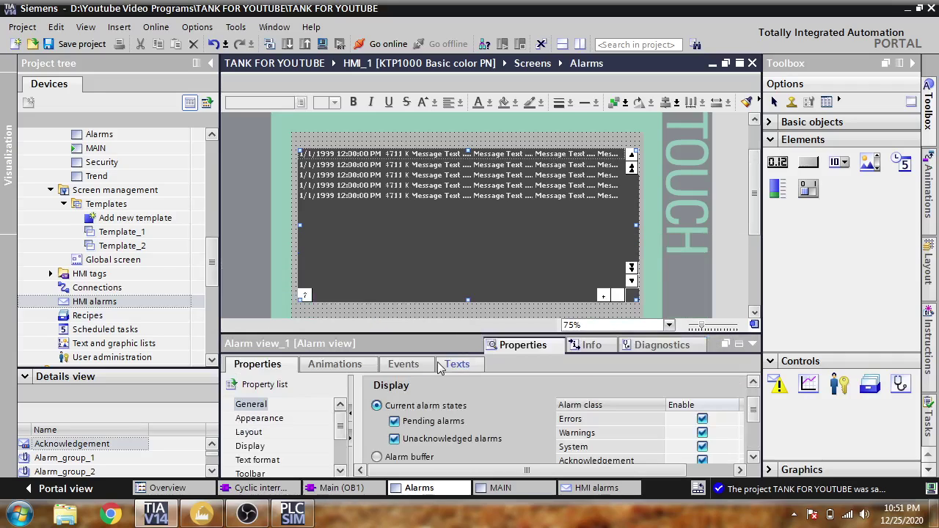
- Switch the alarm view's display to Alarm buffer and back to Current alarm states
click(376, 457)
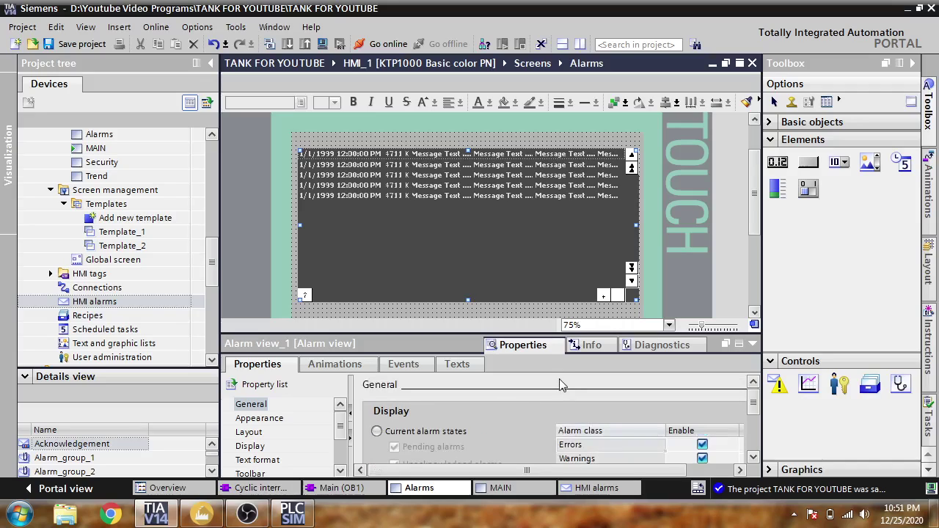
click(562, 325)
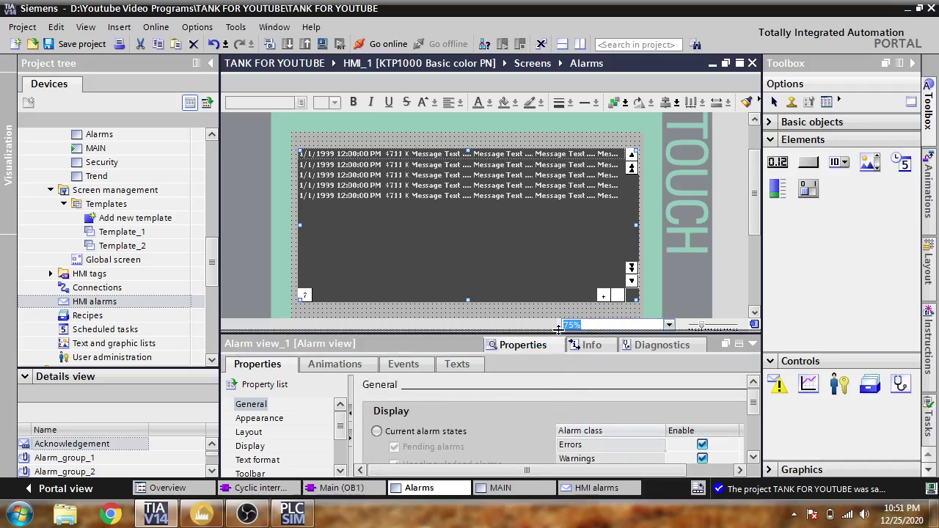
drag(558, 329, 567, 252)
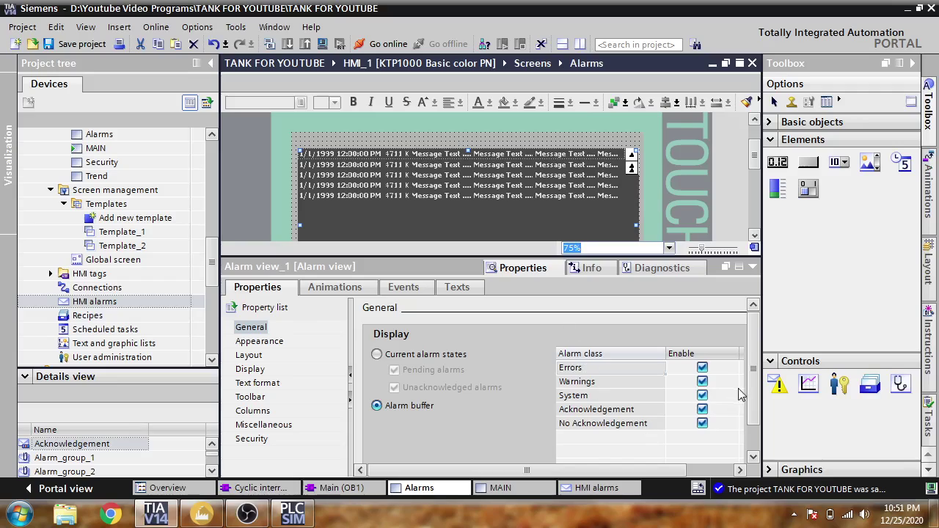
click(377, 354)
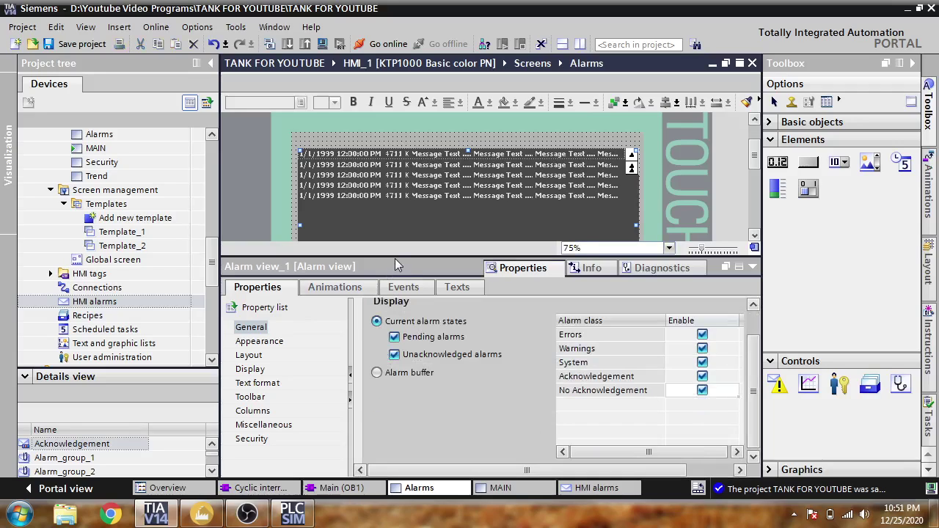
drag(398, 262, 383, 378)
click(384, 318)
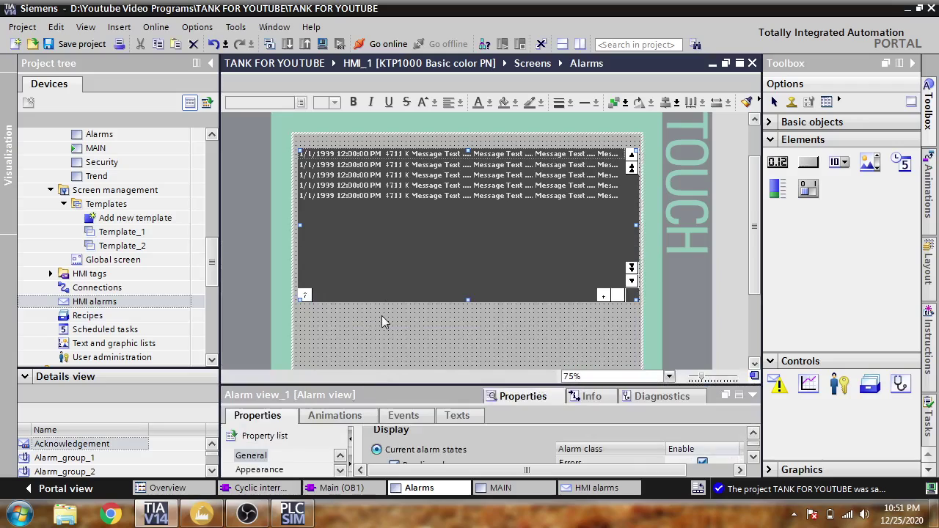
- Save the project, compile HMI_1 and bring up the MAIN screen
click(91, 44)
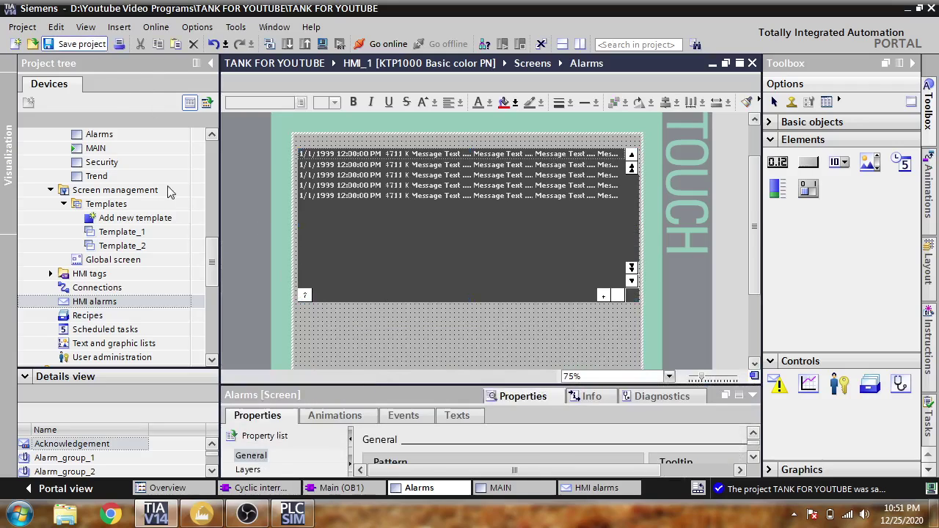
click(269, 44)
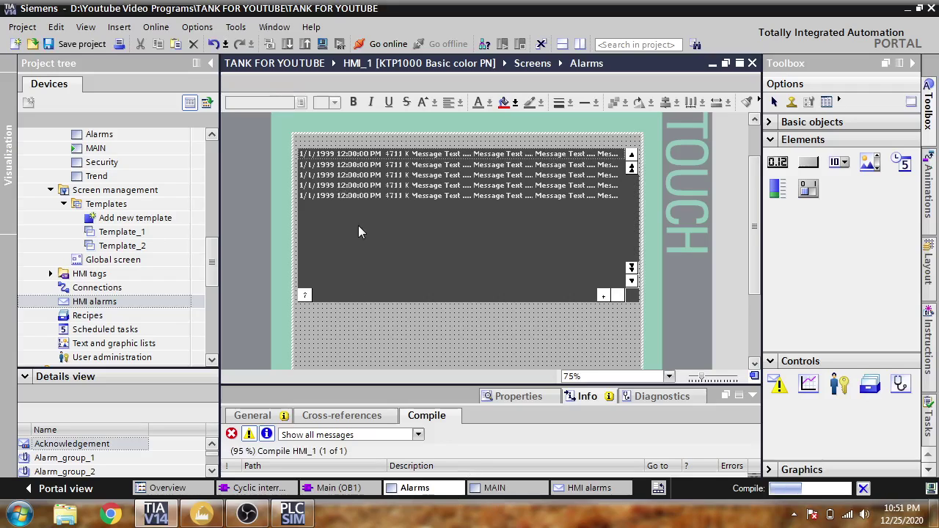
click(492, 488)
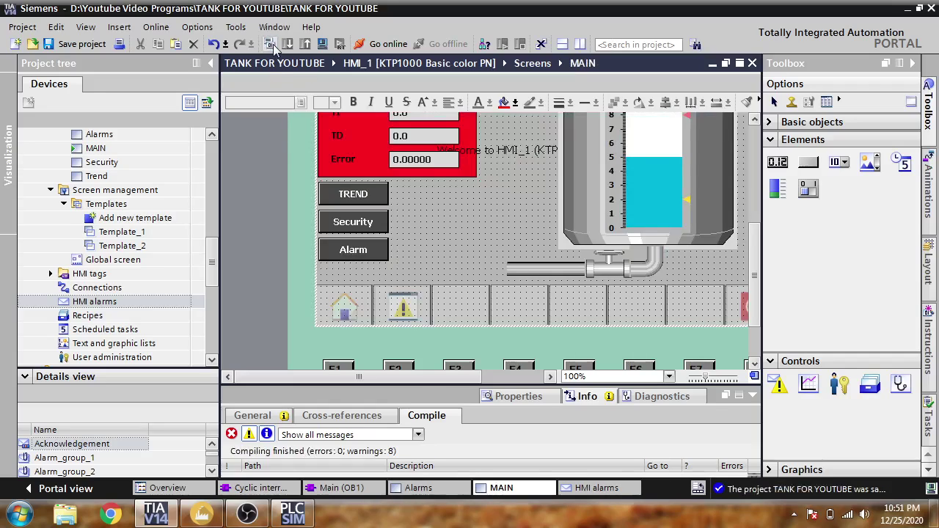
- Switch to FACTORY I/O and leave the driver configuration to show the tank scene
click(285, 444)
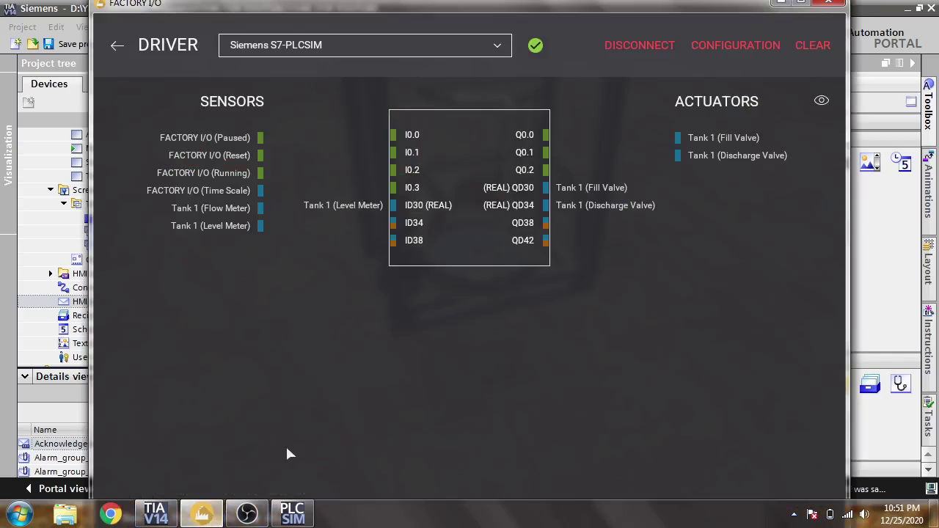
click(117, 45)
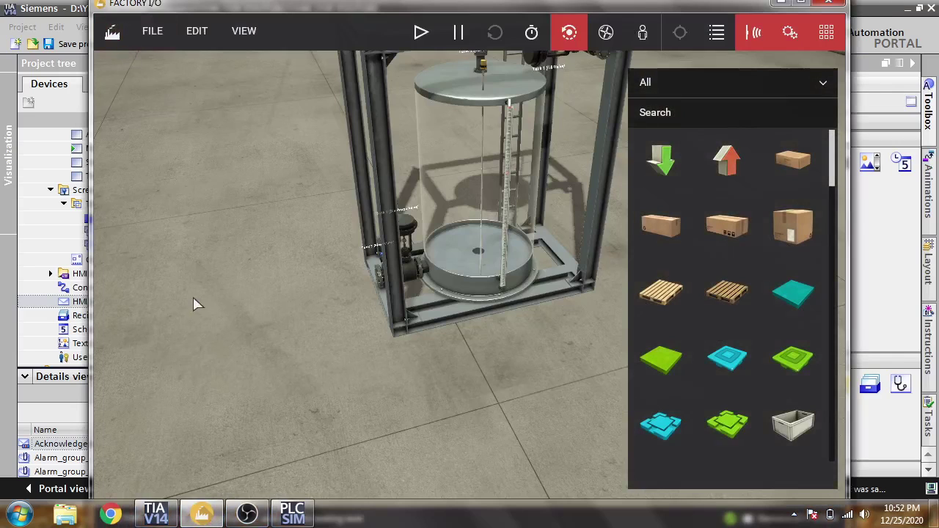
click(231, 519)
click(248, 517)
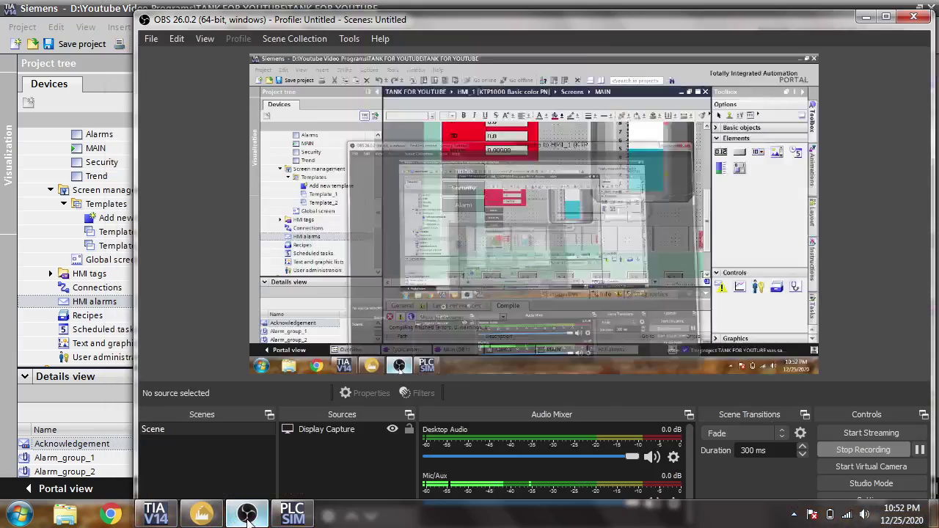
click(247, 517)
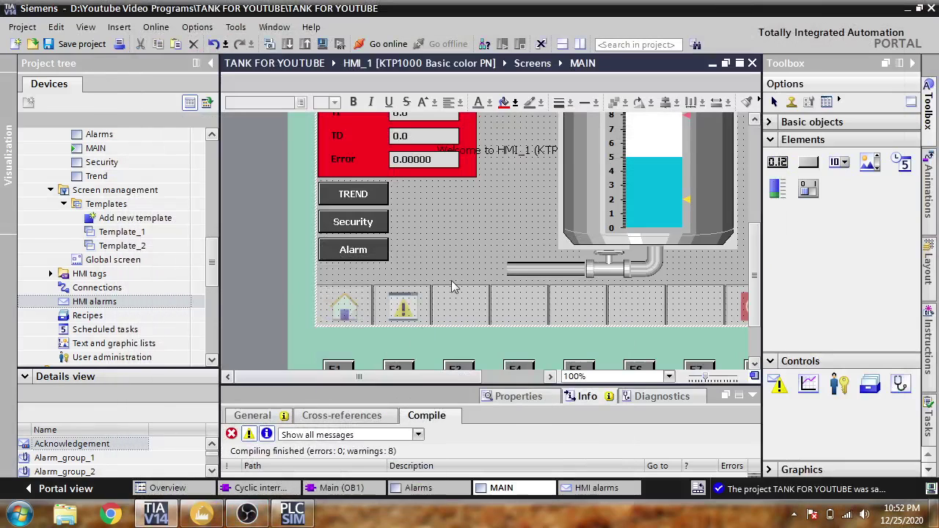
- Start the HMI simulation and accept starting it with the MAIN screen
click(323, 44)
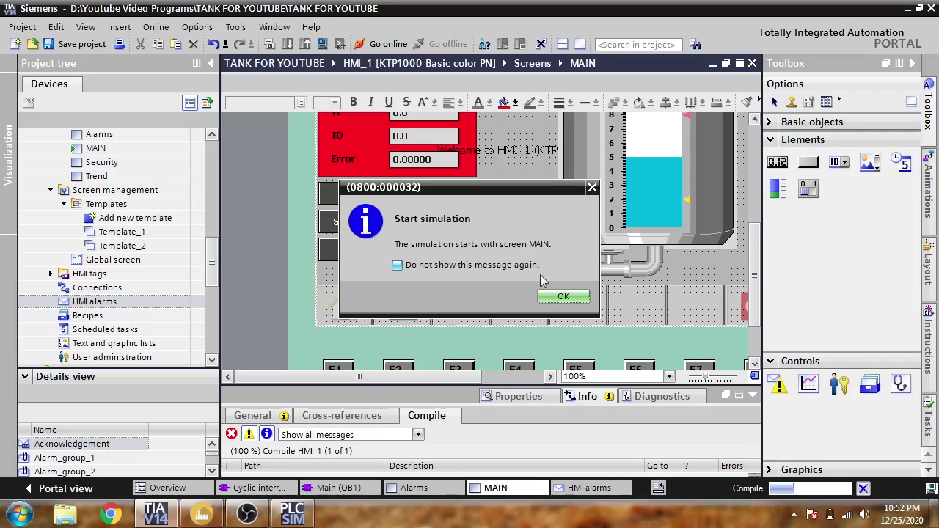
click(561, 297)
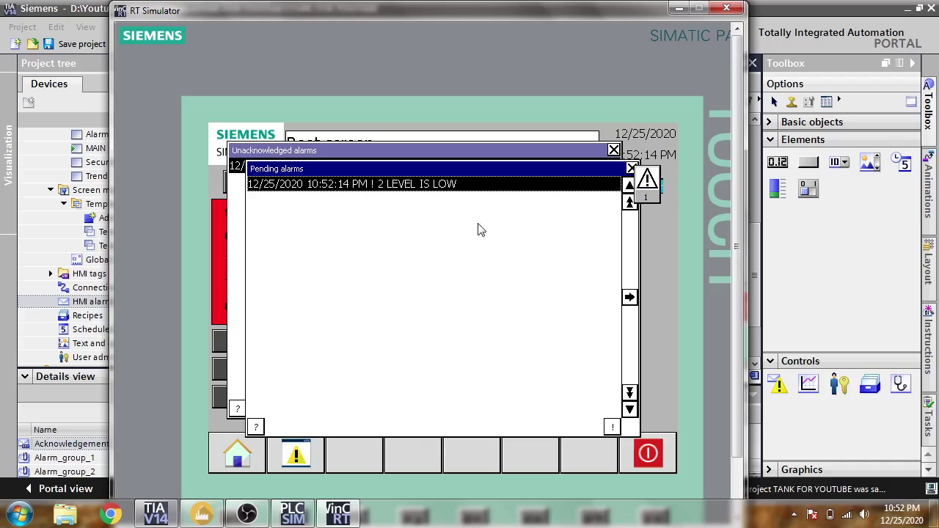
- Review the Unacknowledged alarms and Pending alarms windows in the simulated HMI and close both
click(463, 152)
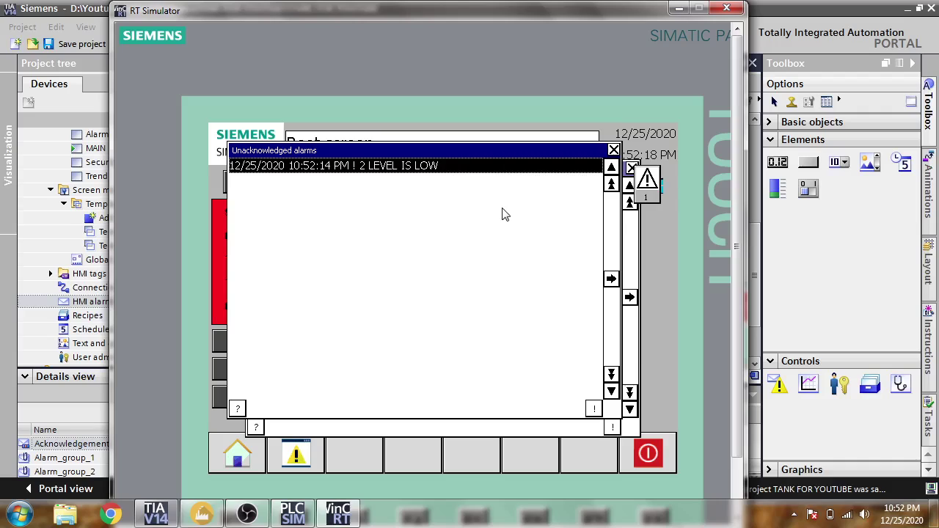
click(515, 431)
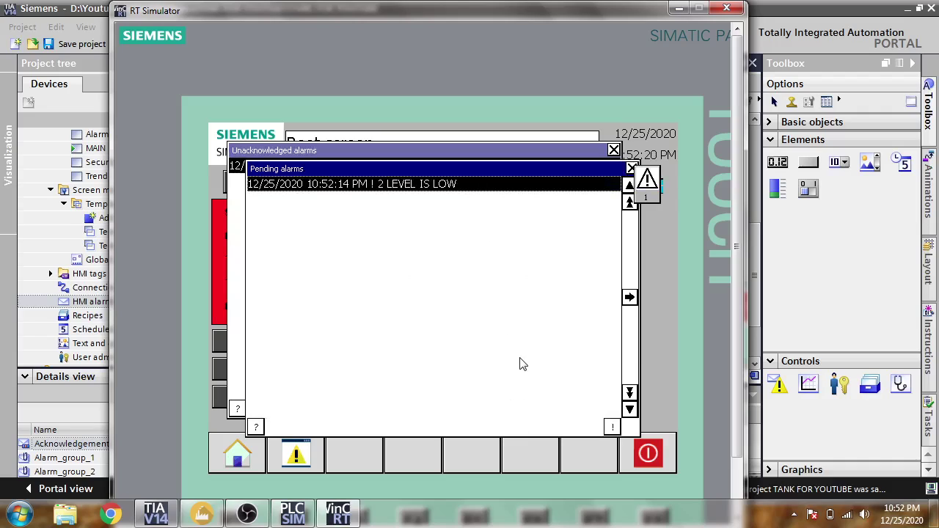
click(479, 152)
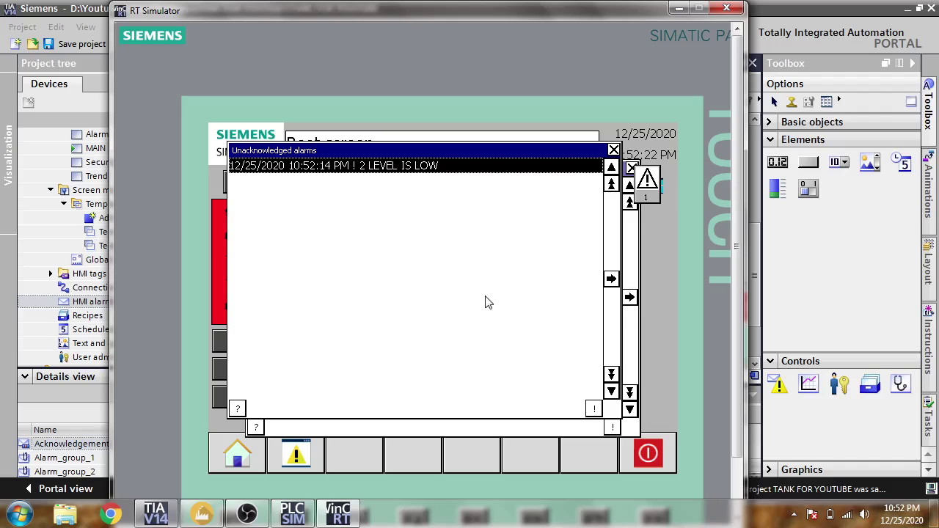
click(484, 424)
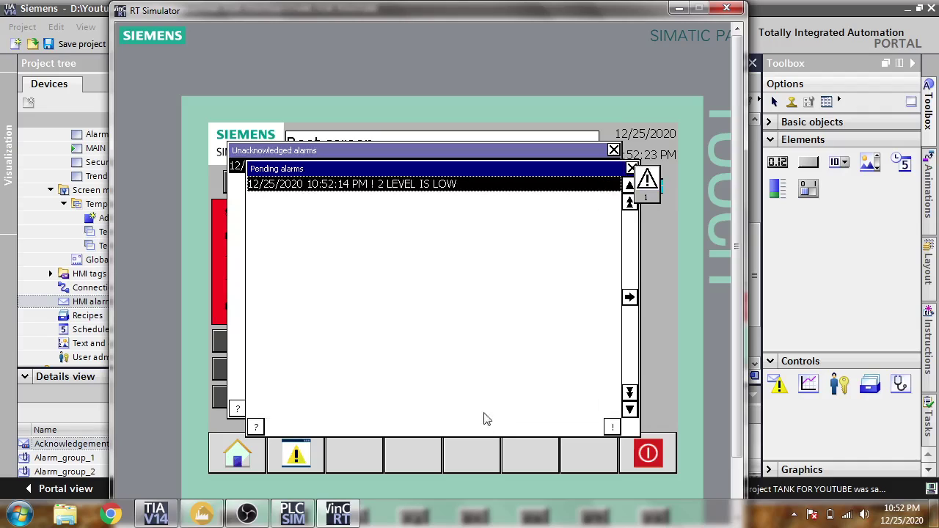
click(632, 168)
click(614, 151)
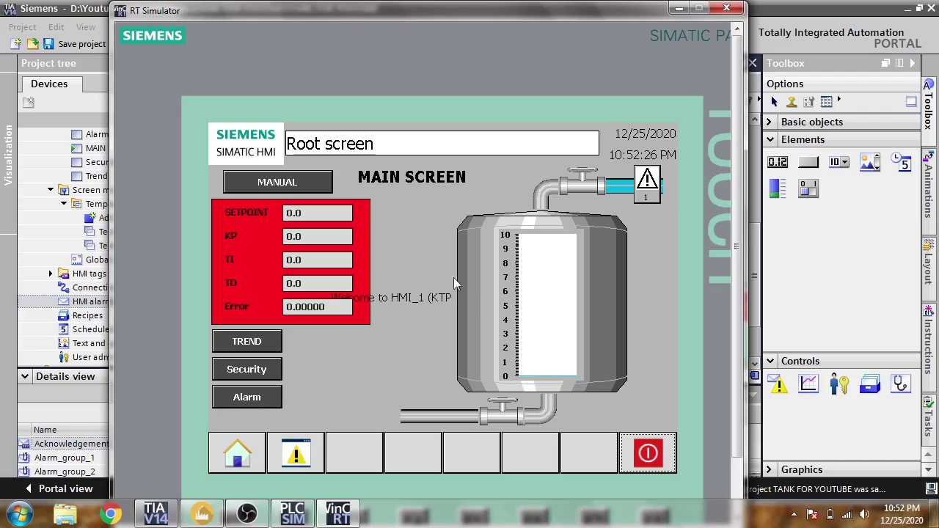
- Set both the TD and TI controller parameters to 1.0 on the simulated main screen
click(306, 288)
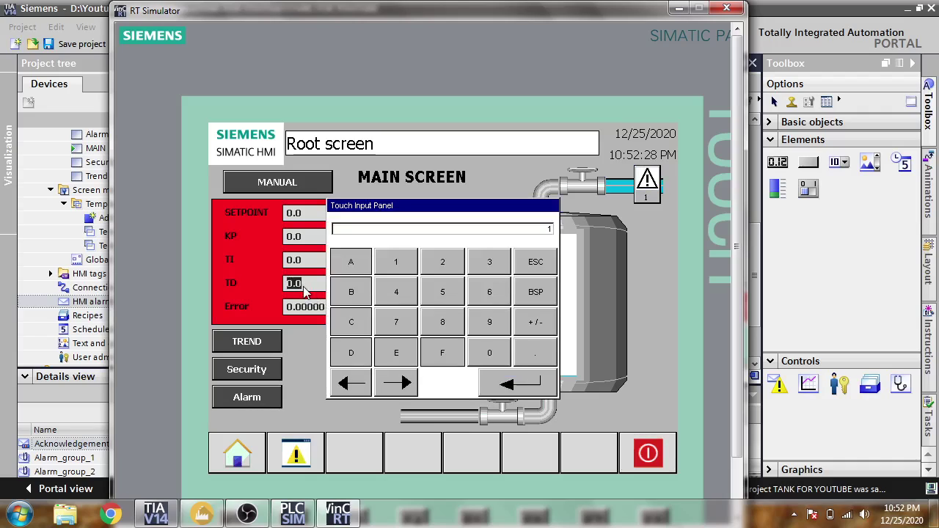
key(Return)
click(294, 264)
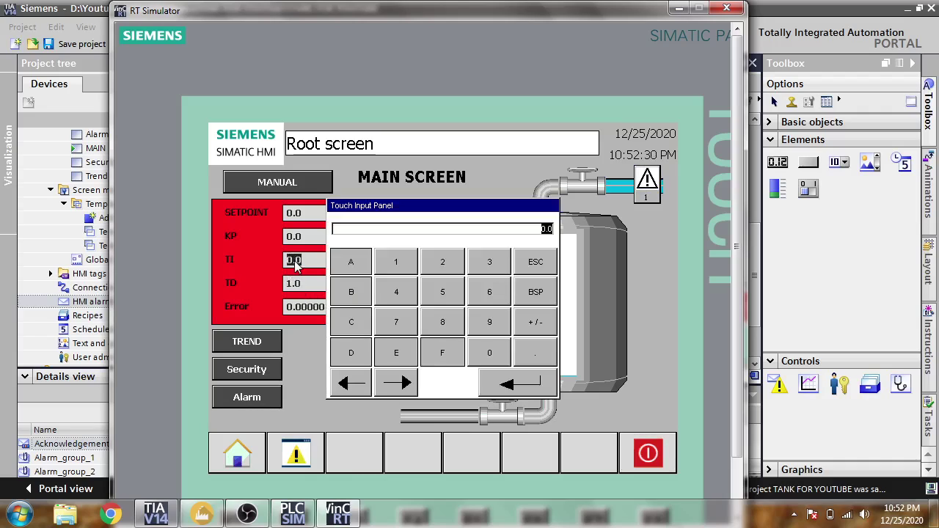
text(1.0)
key(Return)
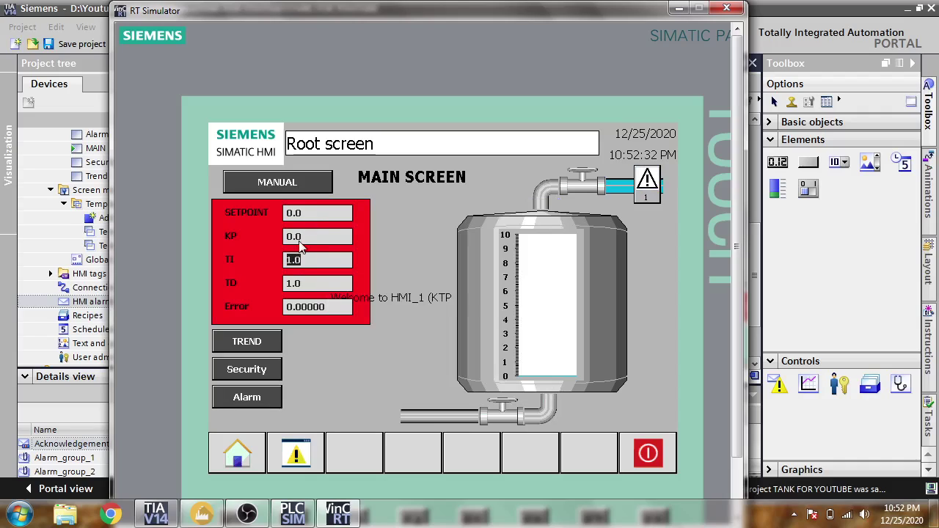
- Set KP to 3.0 and SETPOINT to 8.5 on the simulated main screen
click(300, 246)
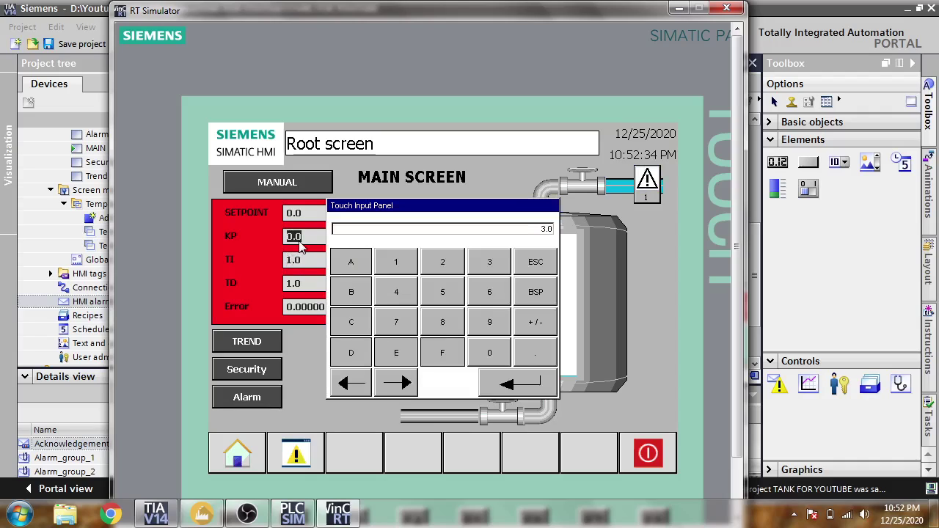
key(Return)
click(293, 213)
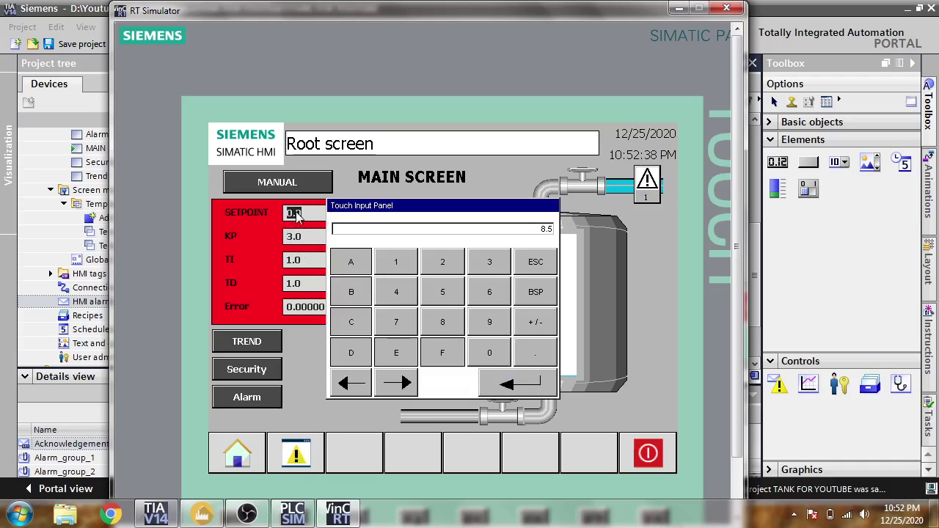
key(Return)
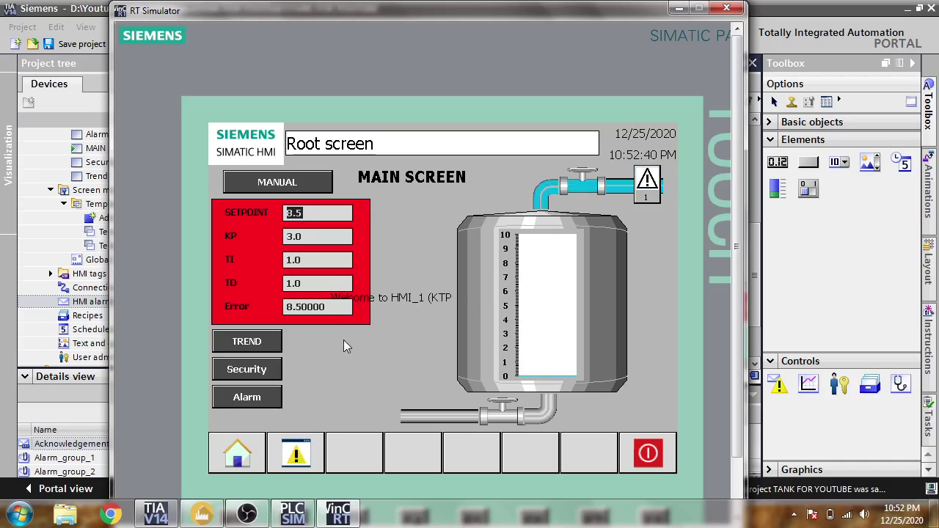
- Examine the low-level and high-level entries on the simulated Alarm screen and return to the main screen
click(247, 397)
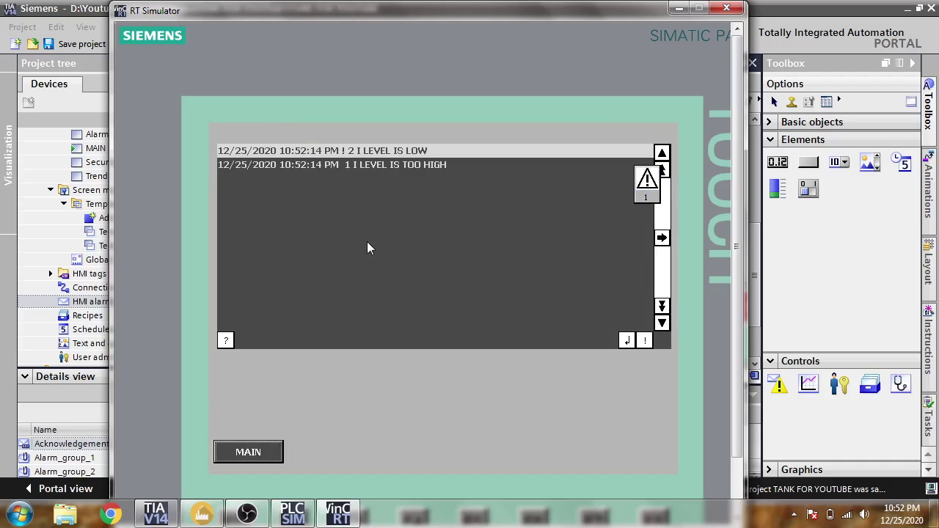
click(393, 164)
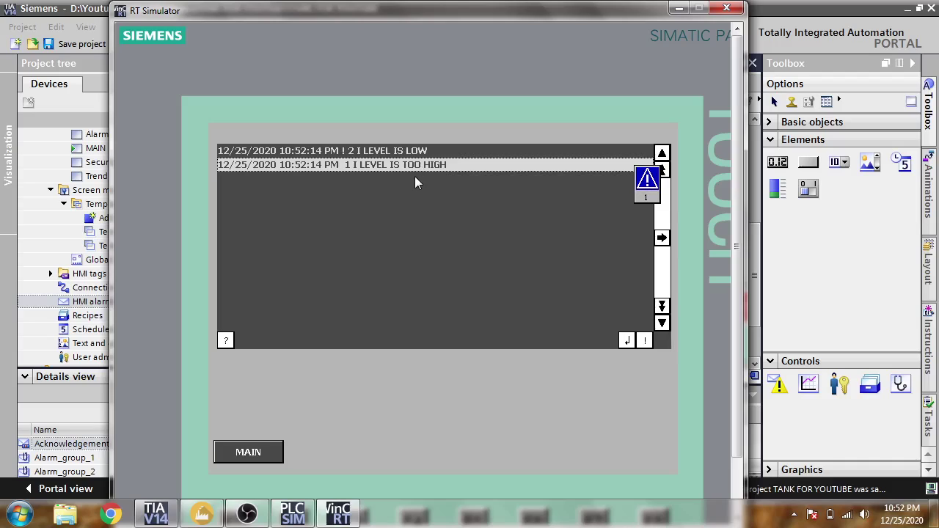
click(418, 152)
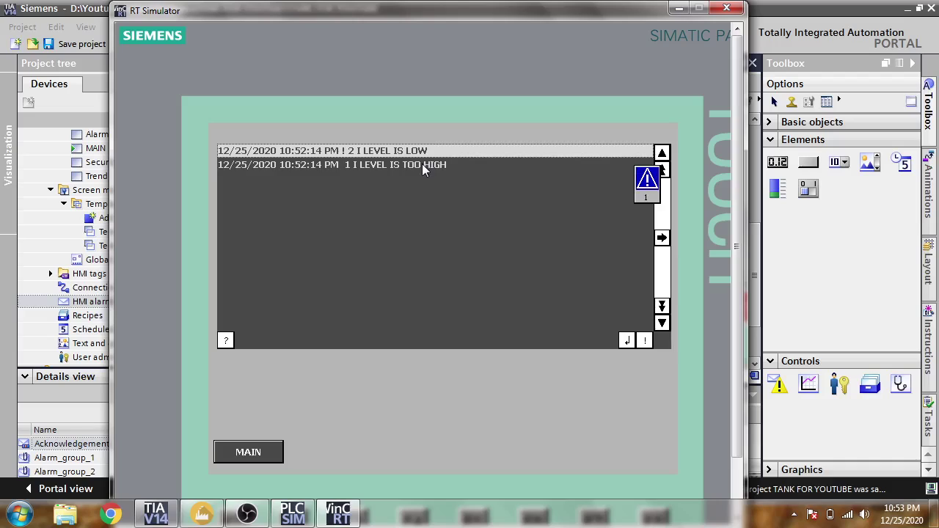
click(422, 165)
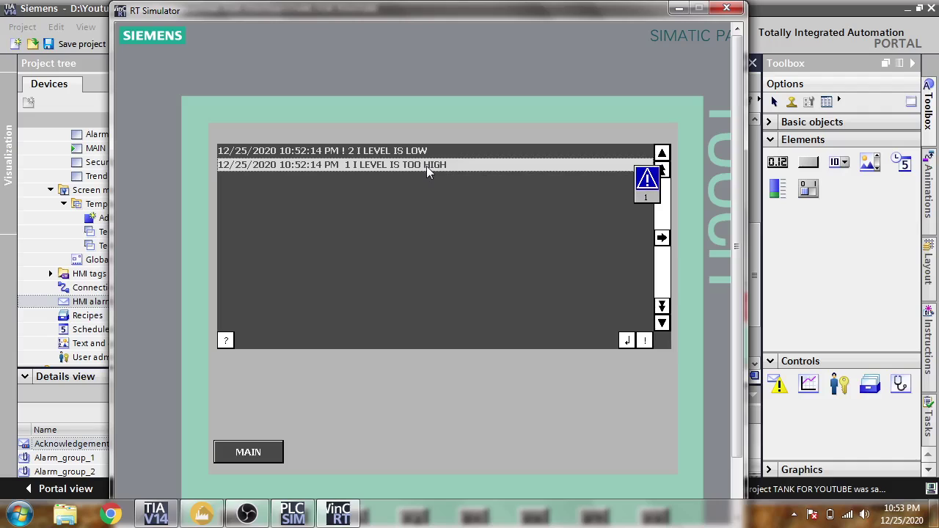
click(428, 153)
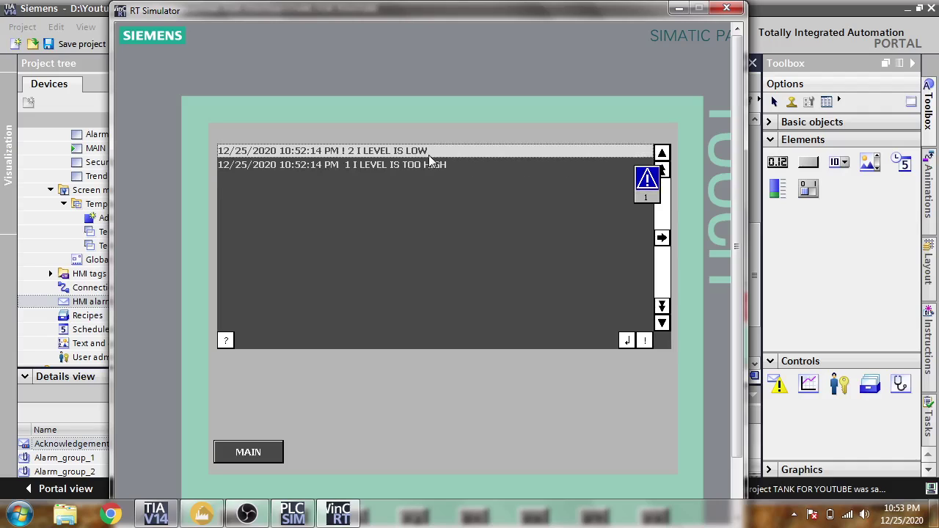
click(269, 453)
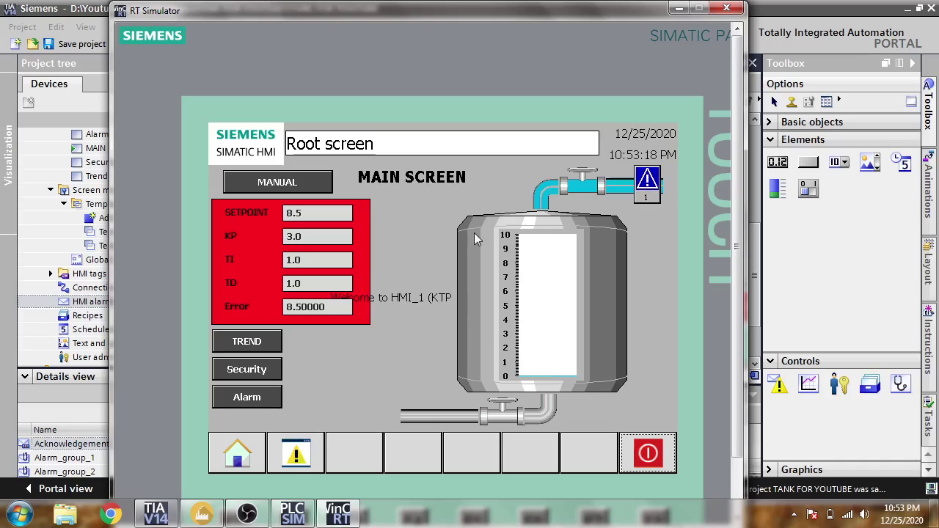
- Check the Pending alarms window from the alarm indicator and close it
click(648, 185)
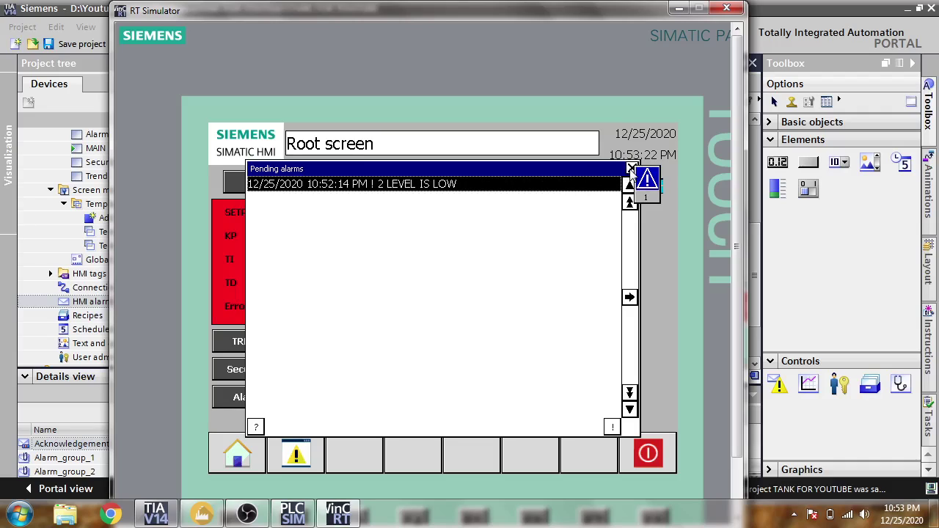
click(629, 169)
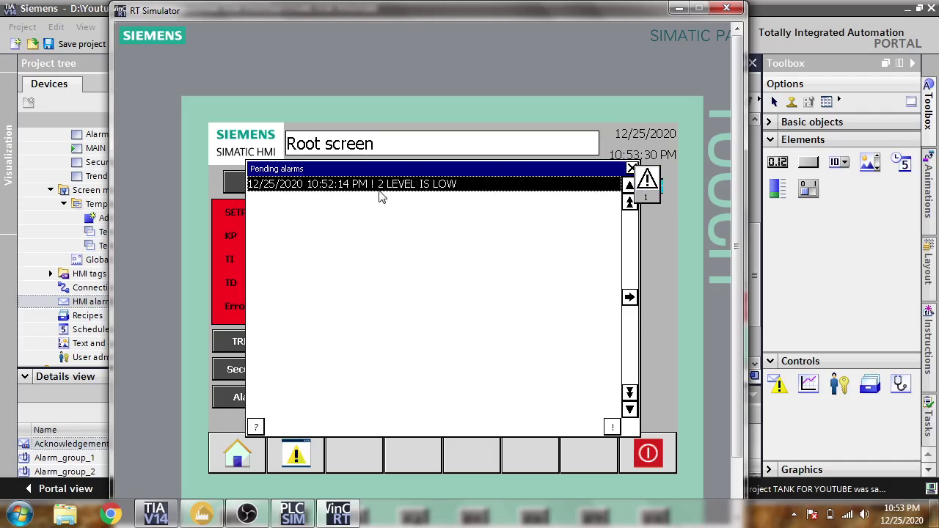
click(631, 169)
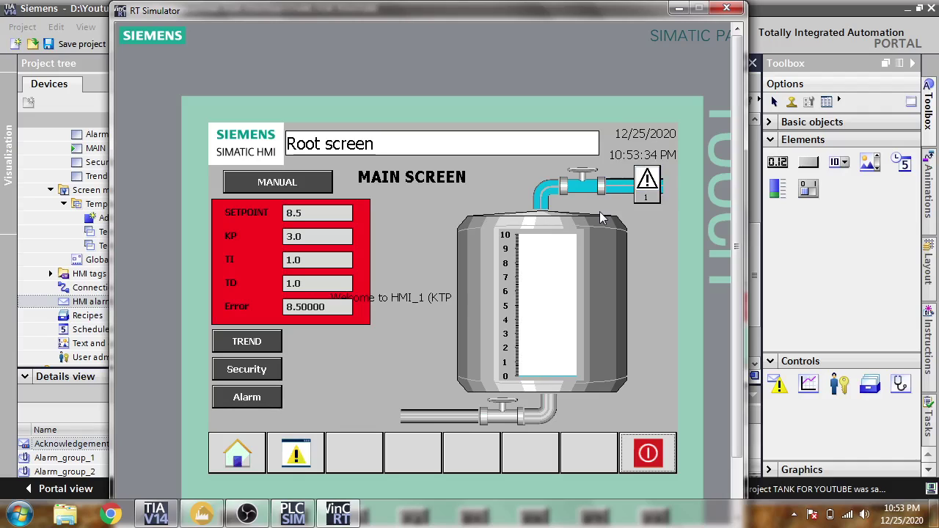
- Switch to FACTORY I/O, start running the tank scene, and minimize it to return to the HMI simulation
click(201, 514)
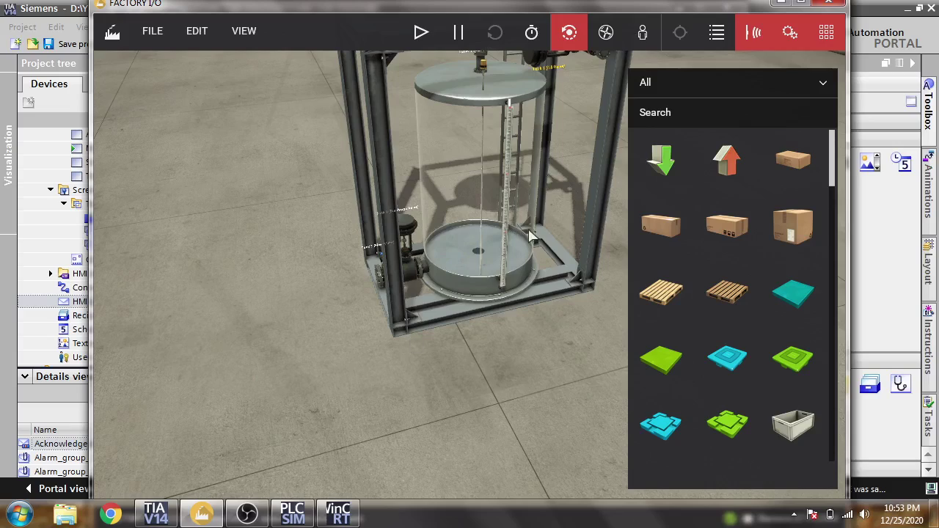
click(422, 32)
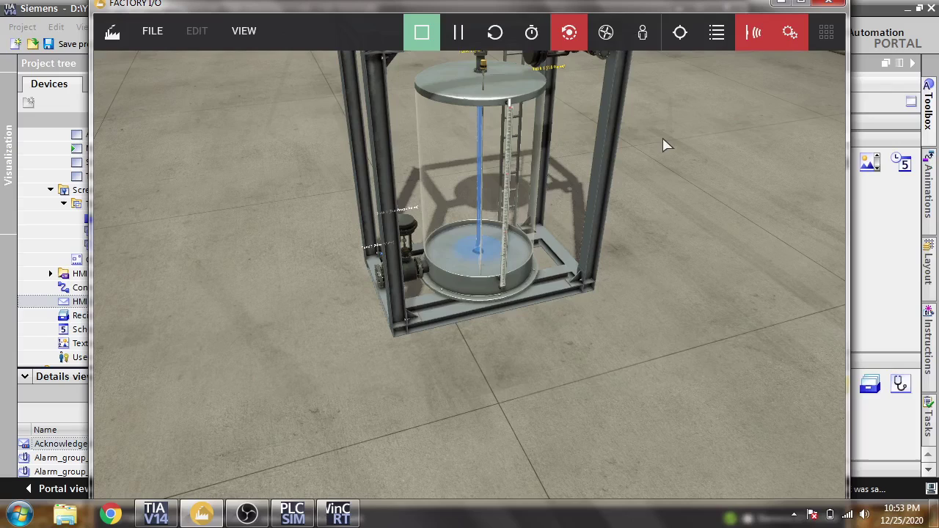
click(781, 2)
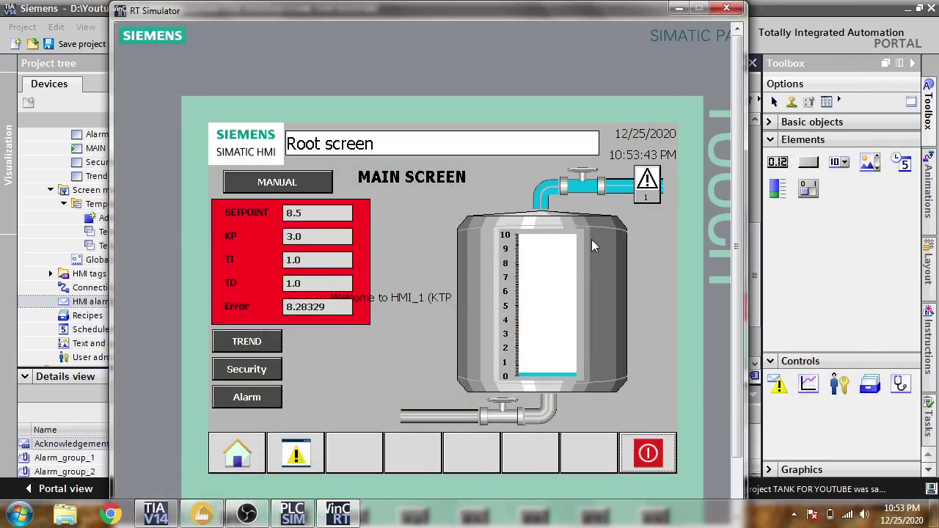
- Check both the Unacknowledged alarms and Pending alarms windows while the tank fills, and close them
click(296, 453)
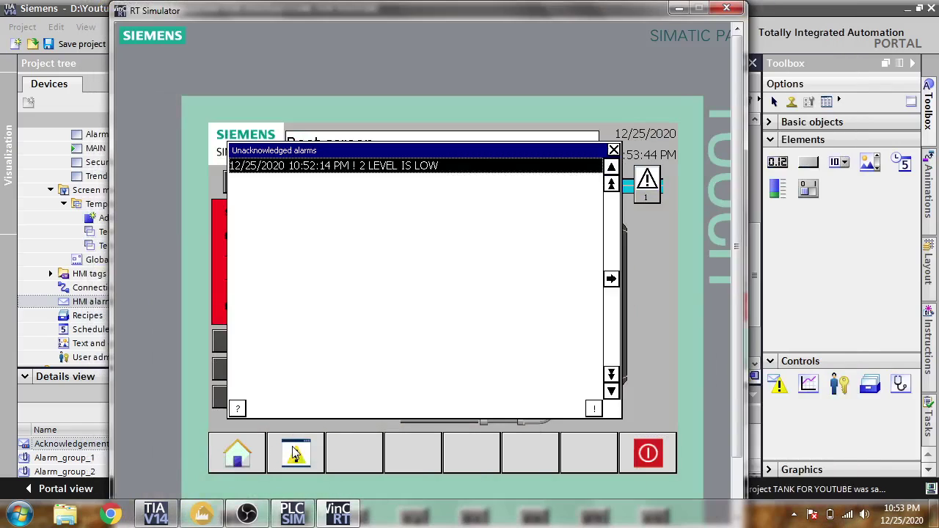
click(652, 181)
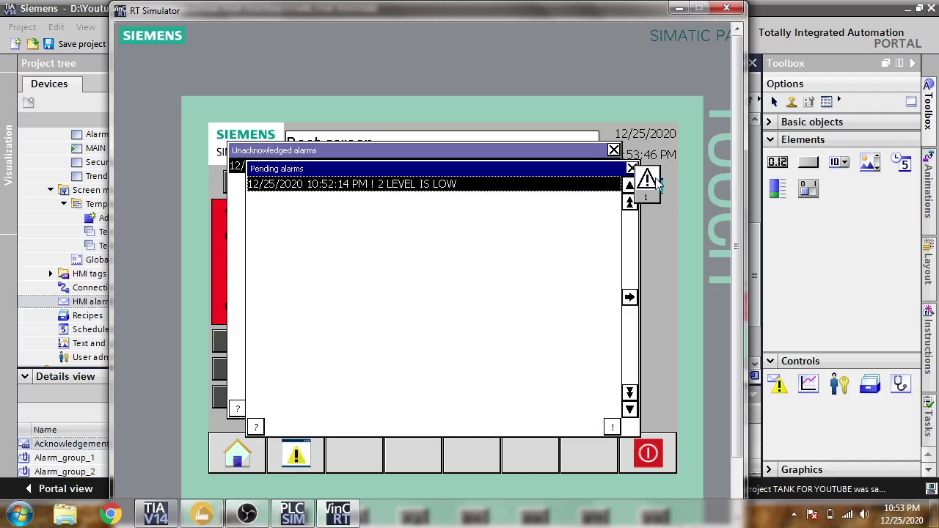
click(632, 169)
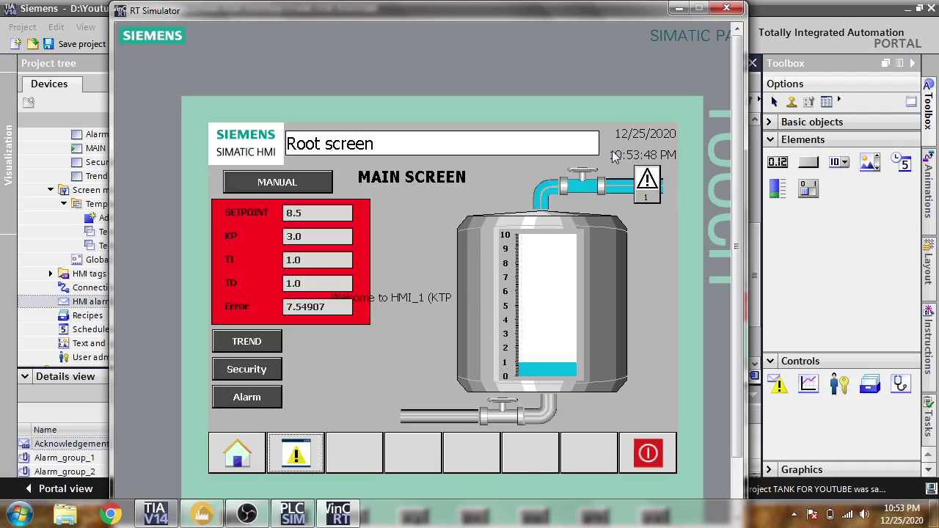
click(614, 151)
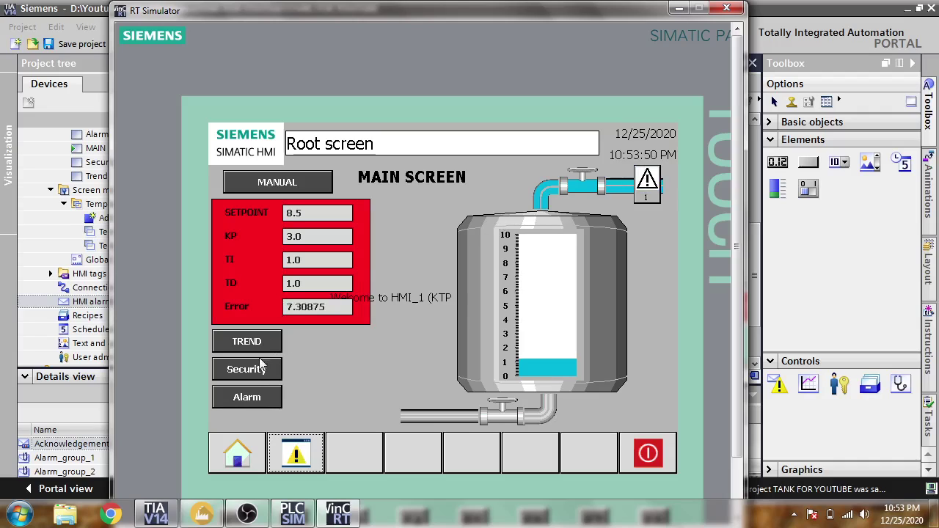
- Watch the status of the low-level alarm on the Alarm screen as the tank fills, and go back to the main screen
click(247, 397)
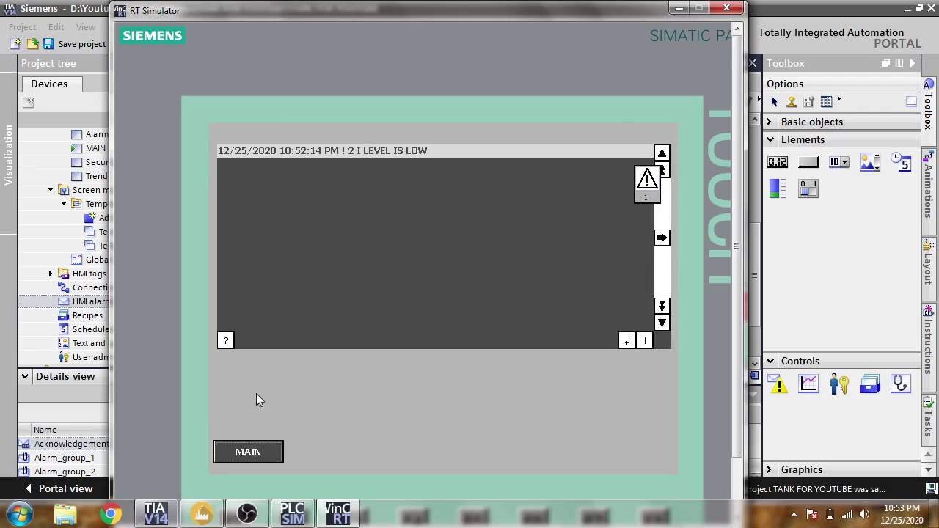
click(407, 175)
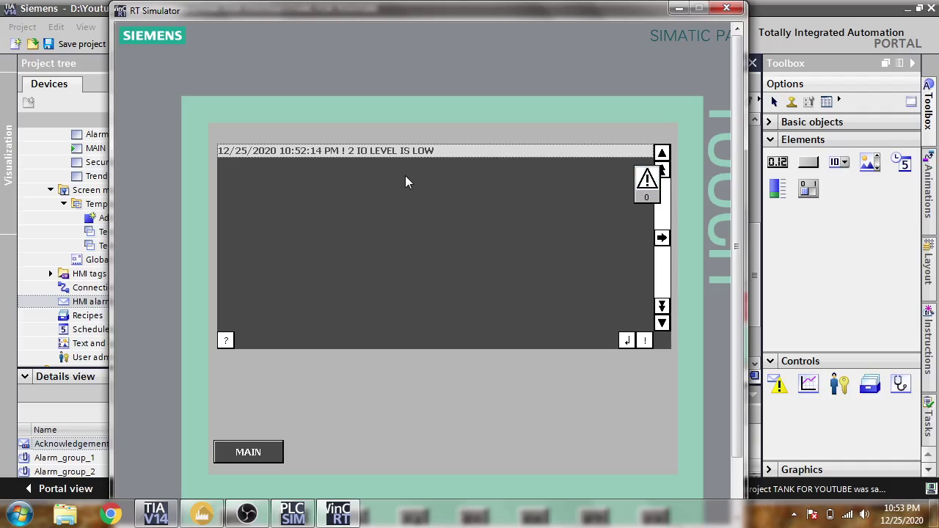
click(255, 453)
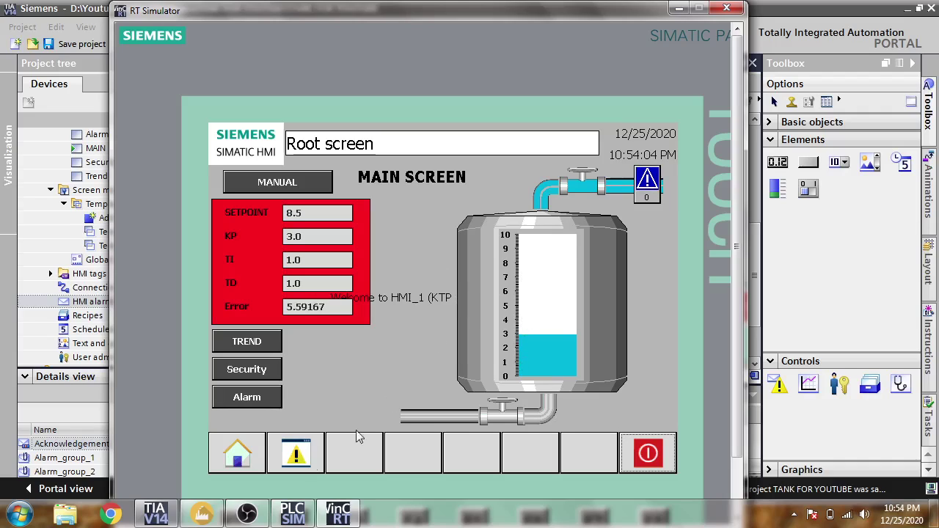
- Switch to TIA Portal and monitor the Cyclic interrupt block online at the LOW LEVEL and HIGH LEVEL comparisons
click(203, 512)
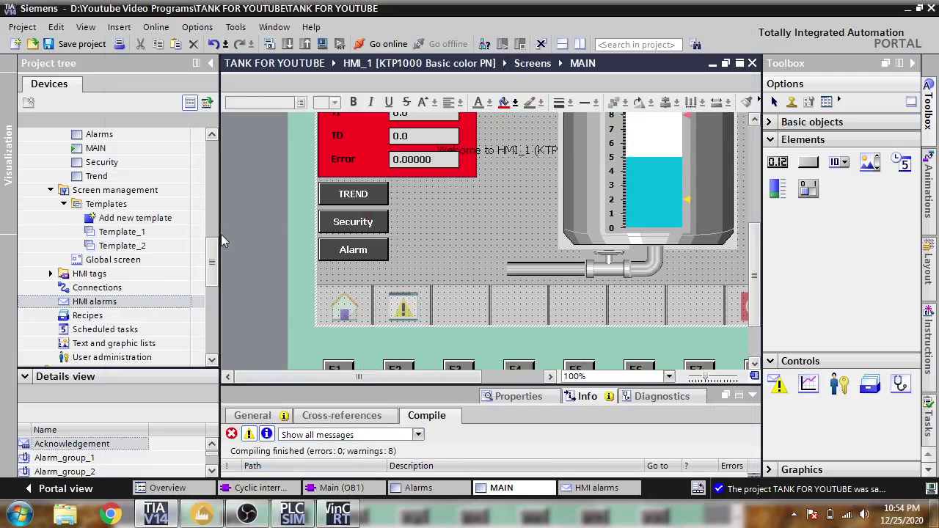
click(290, 490)
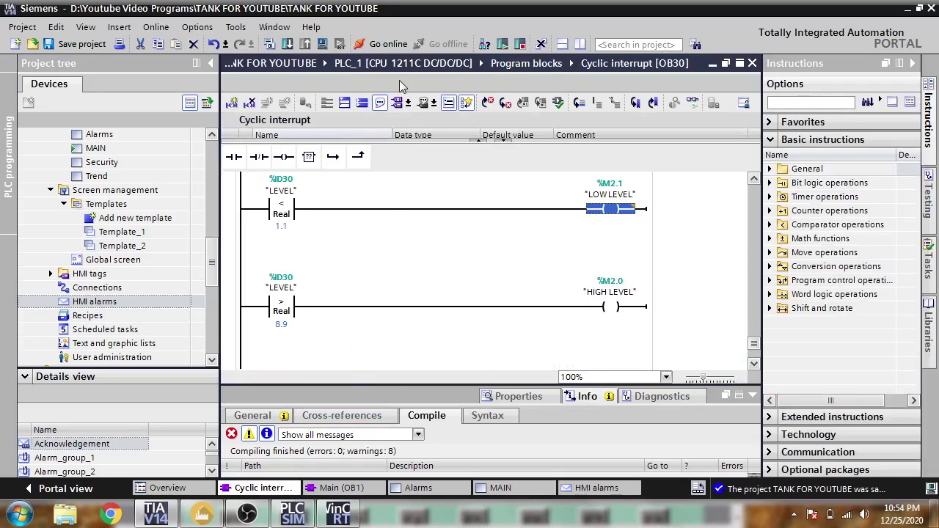
click(693, 102)
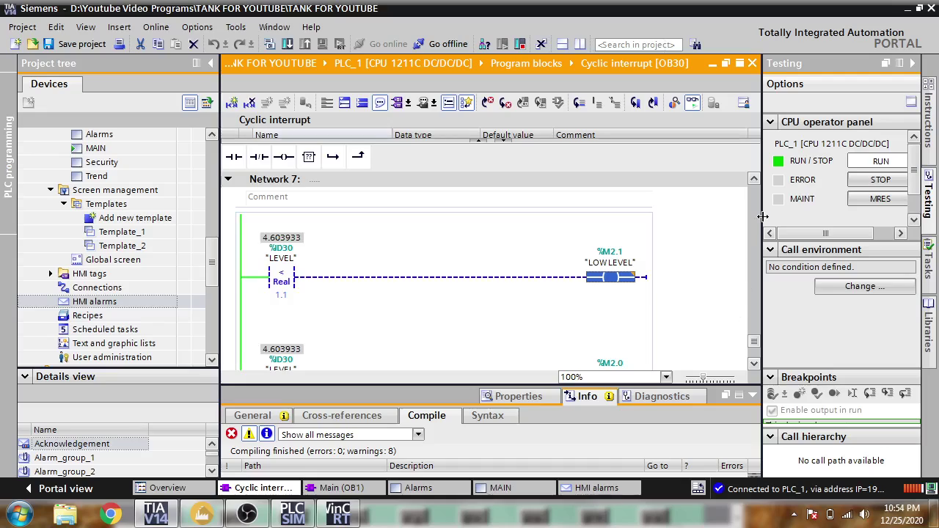
drag(754, 341, 754, 350)
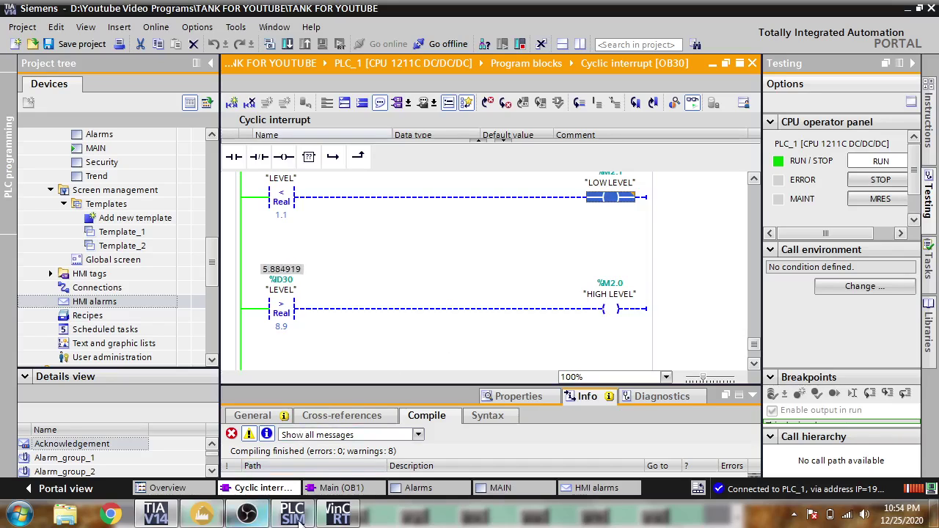
- Return to the HMI simulation, dismiss Pending alarms, inspect the high and low entries in Unacknowledged alarms, and close that window
click(338, 513)
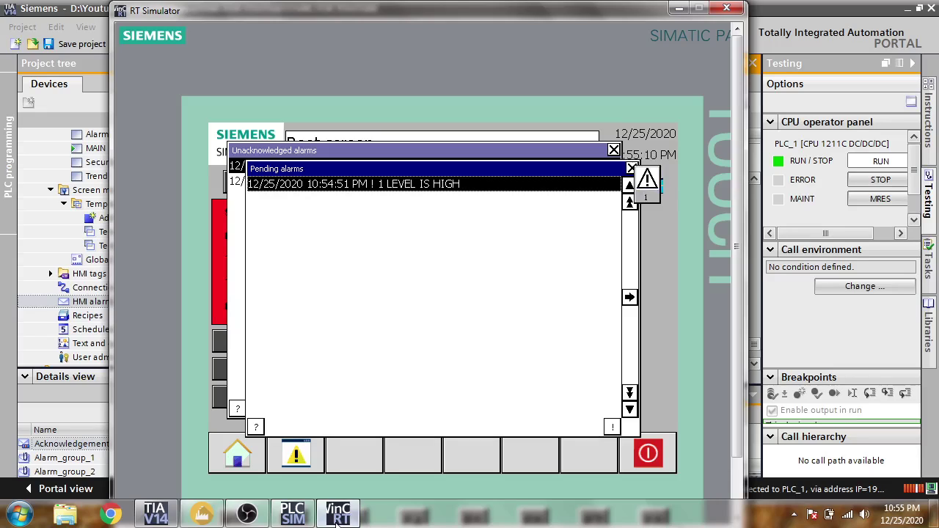
click(630, 170)
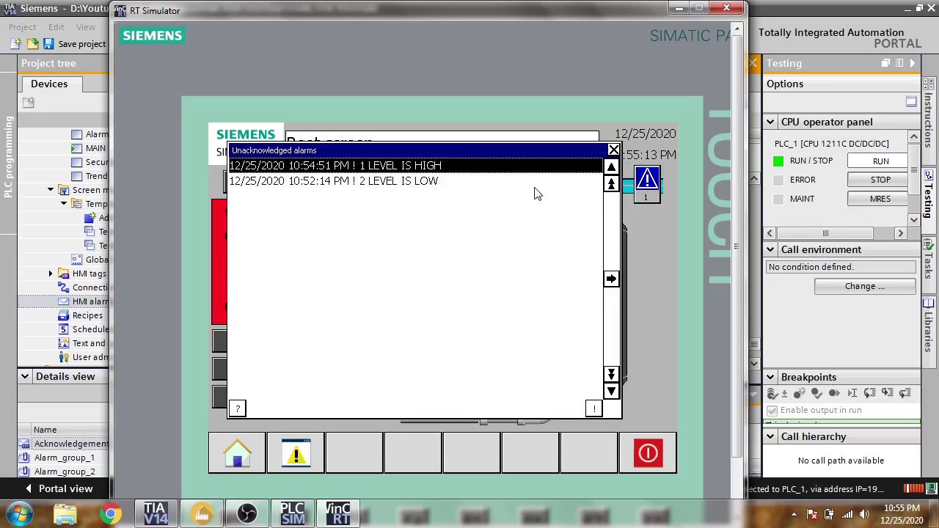
click(436, 183)
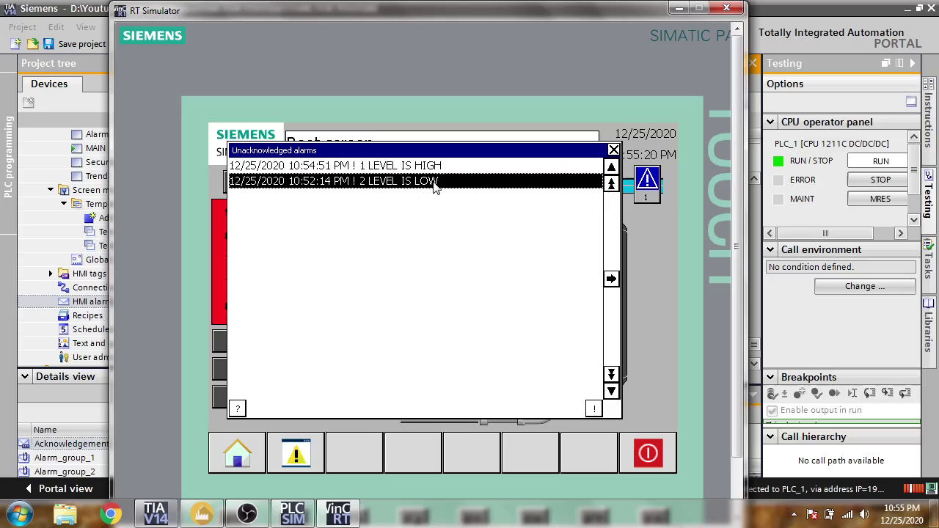
click(434, 166)
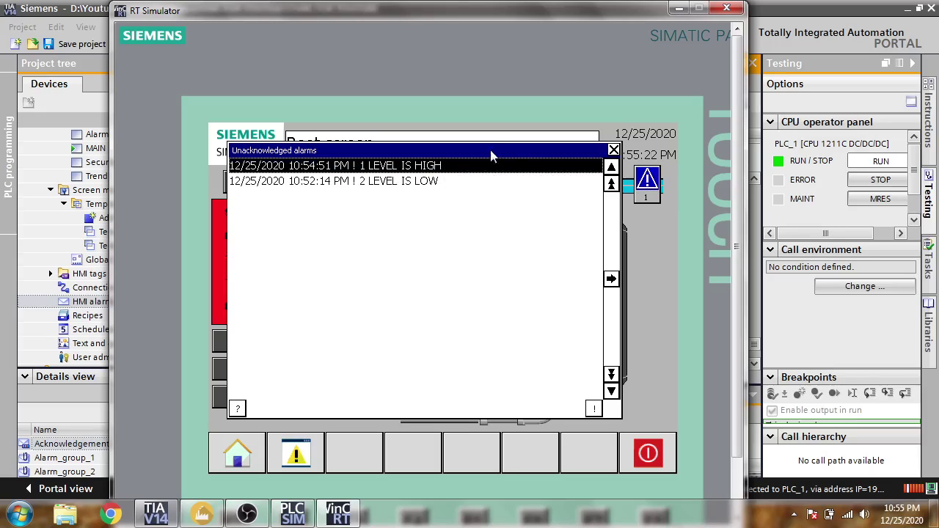
click(614, 150)
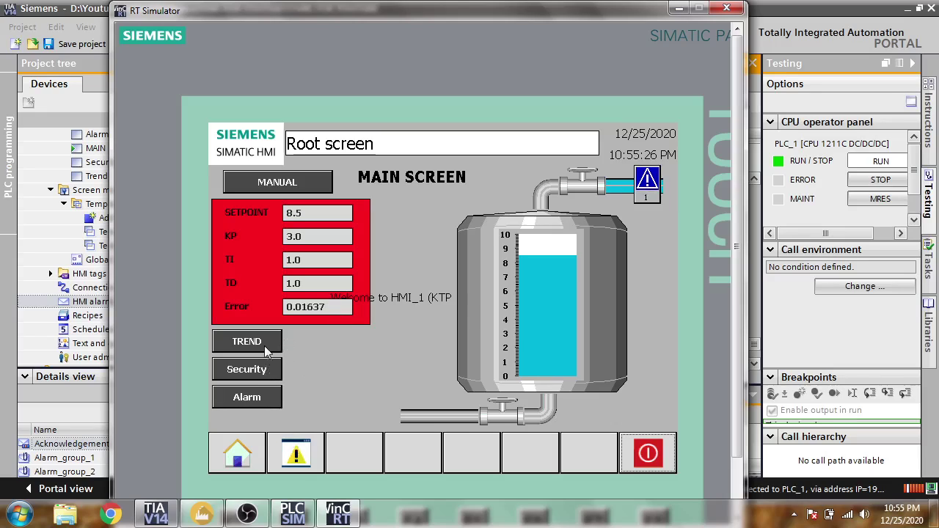
- Inspect the LEVEL IS HIGH entry on the simulated Alarm screen, and show the analog HMI alarms list in TIA Portal
click(248, 395)
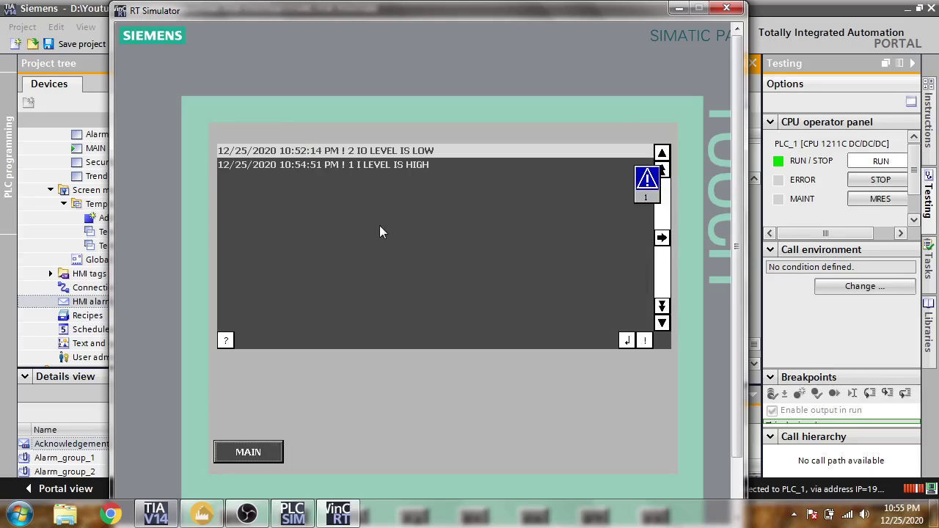
click(405, 166)
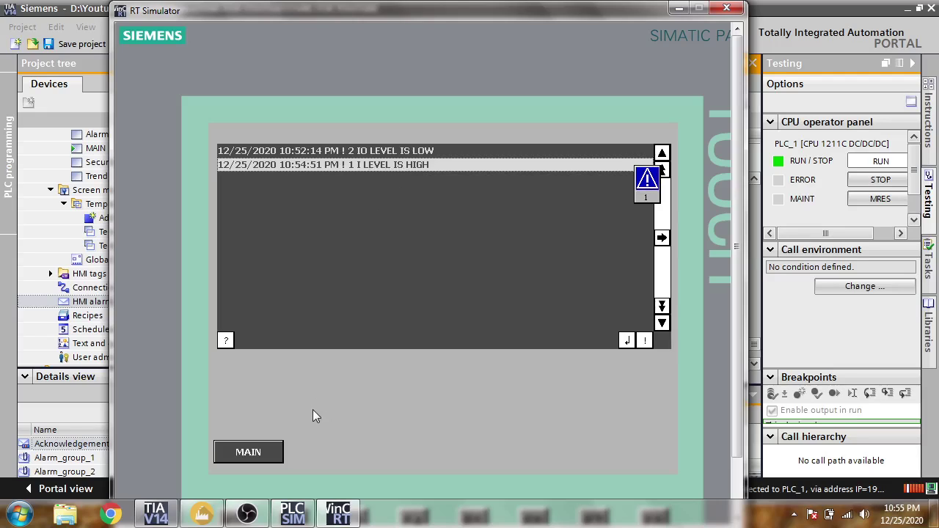
click(163, 512)
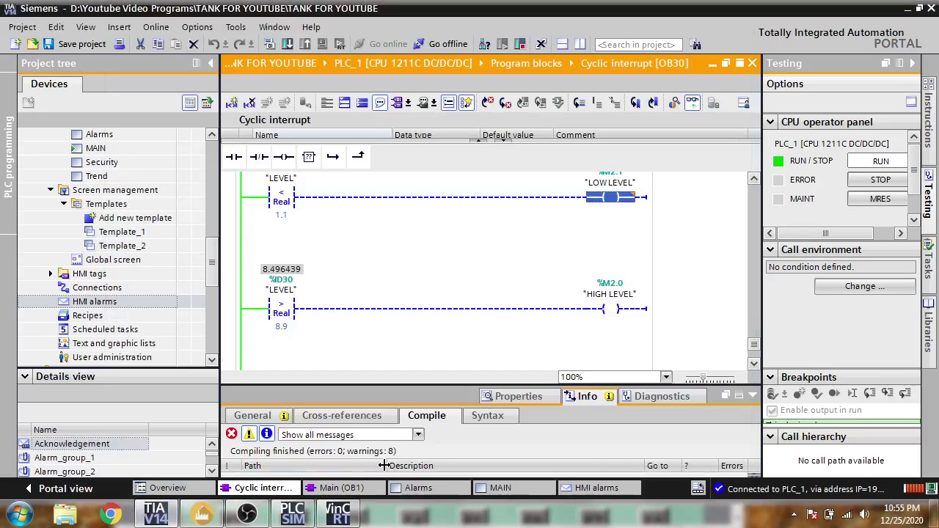
click(587, 487)
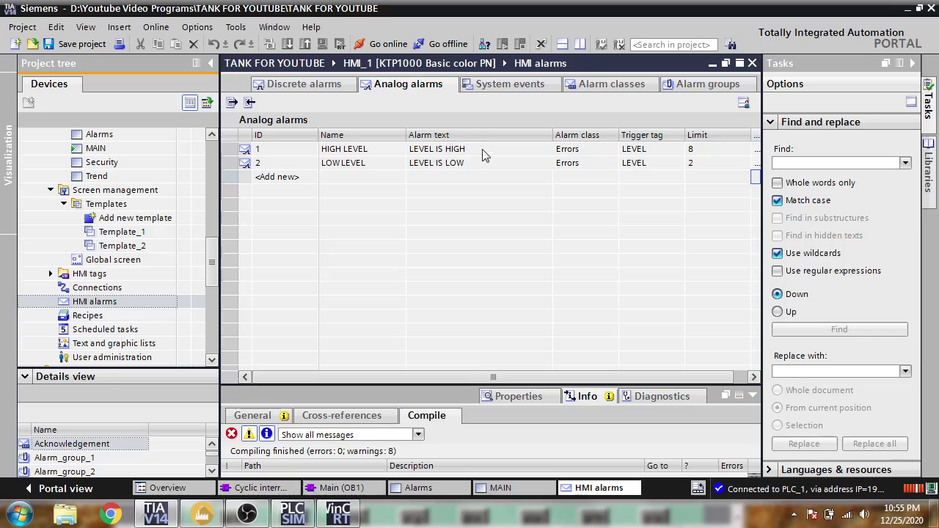
- Return to the main screen of the HMI simulation and raise the tank SETPOINT to 9.0 and finally to 9.5
click(329, 513)
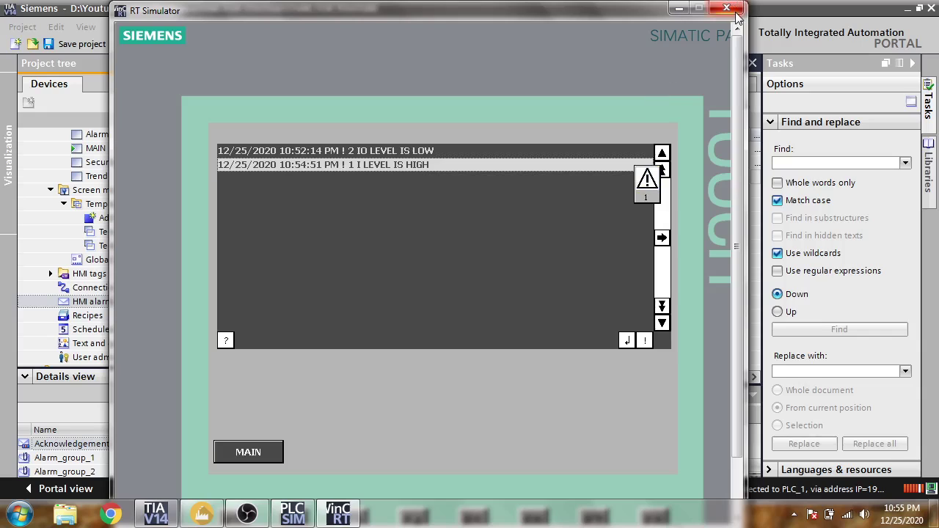
click(678, 8)
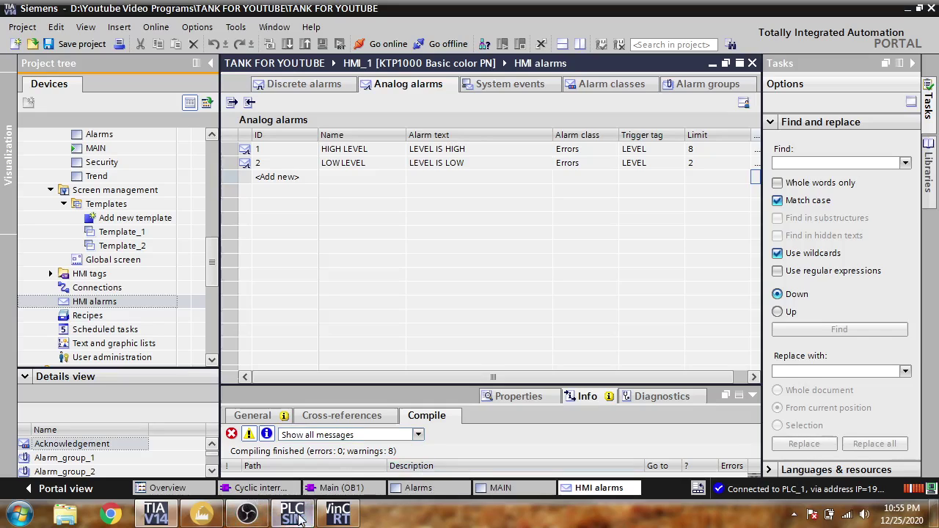
click(339, 517)
click(264, 450)
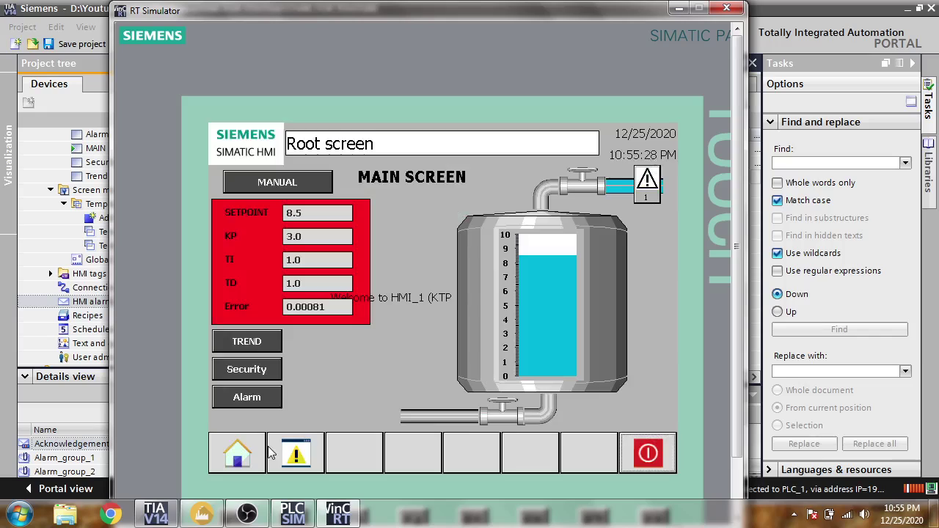
click(304, 216)
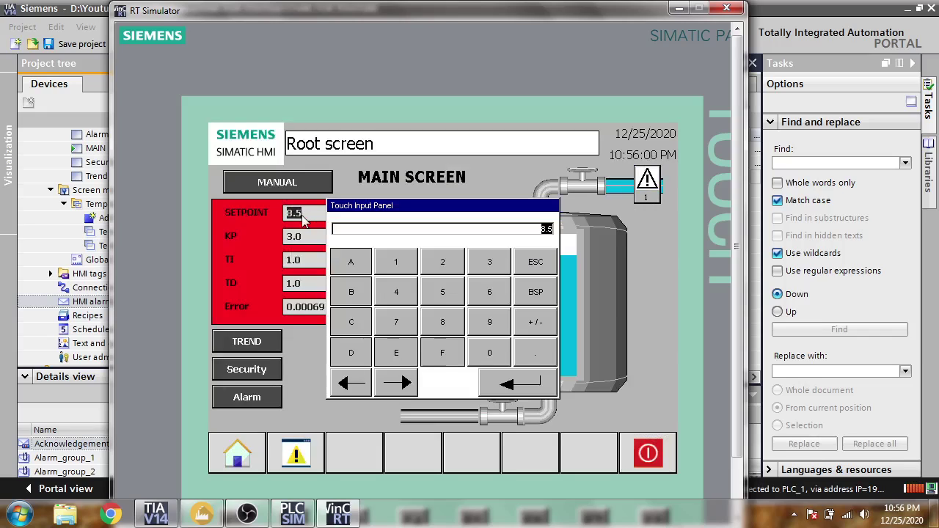
text(9.0)
key(Return)
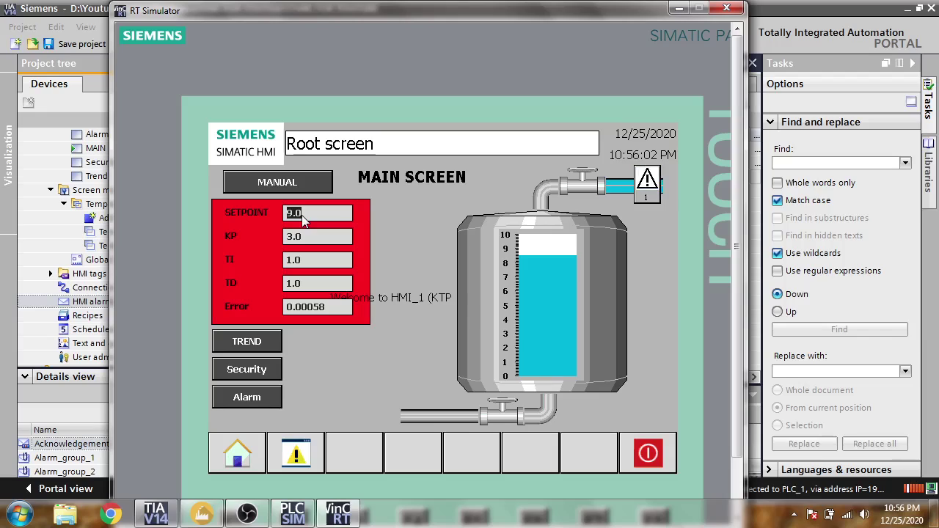
click(303, 214)
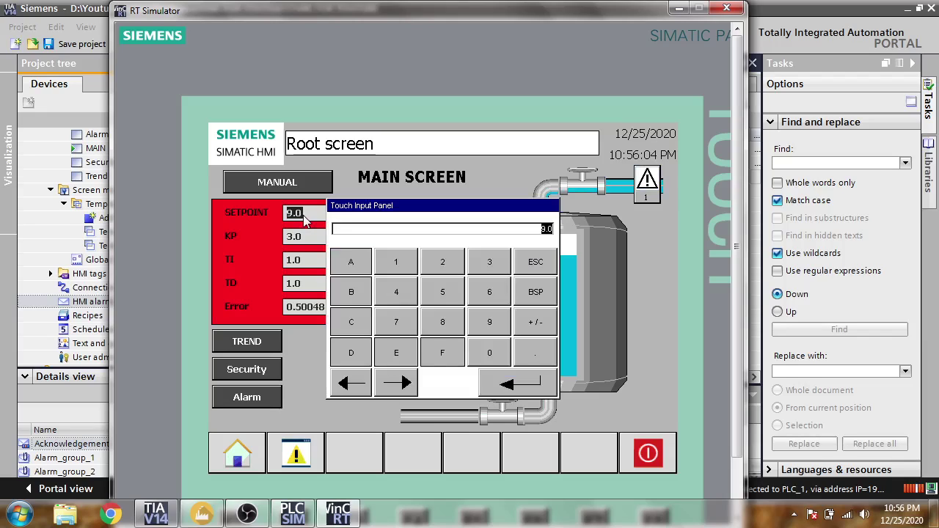
text(9.5)
key(Return)
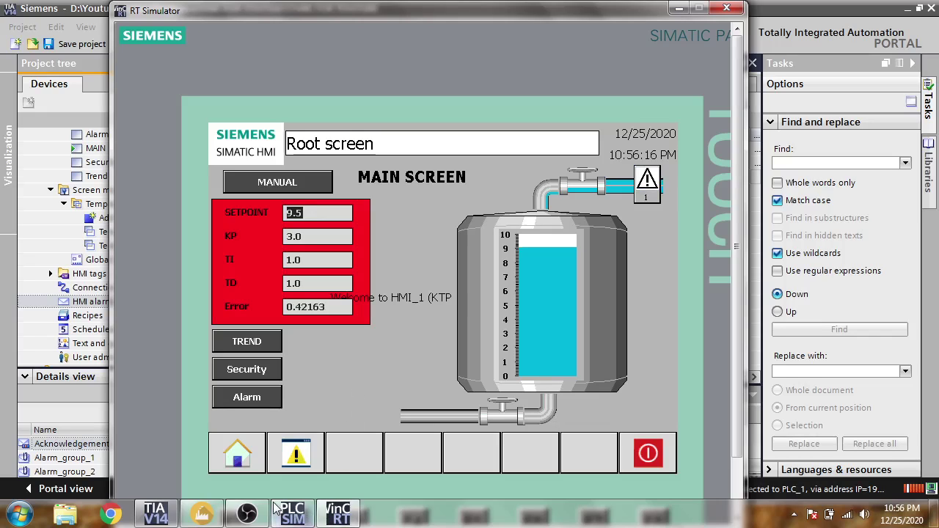
- Check the HIGH LEVEL comparison online in TIA Portal's Cyclic interrupt block, and view Pending alarms in the HMI simulation
click(164, 518)
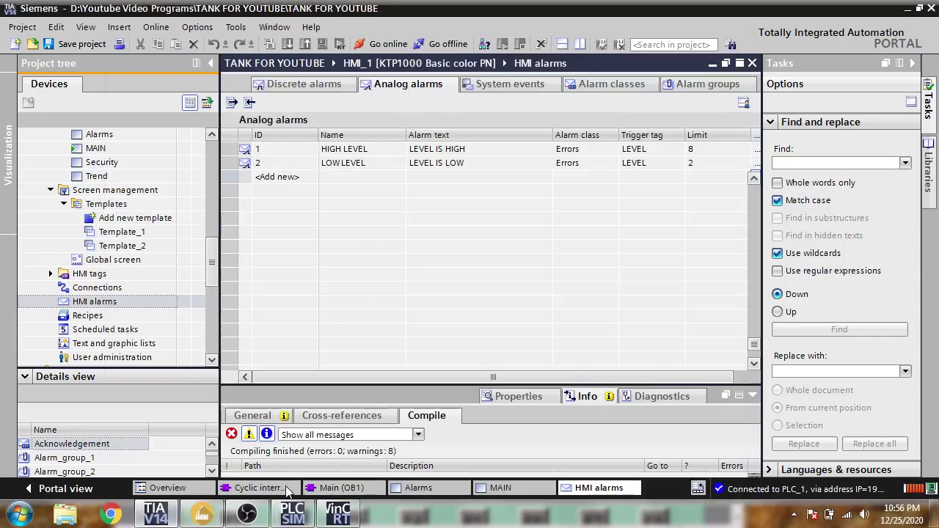
click(286, 488)
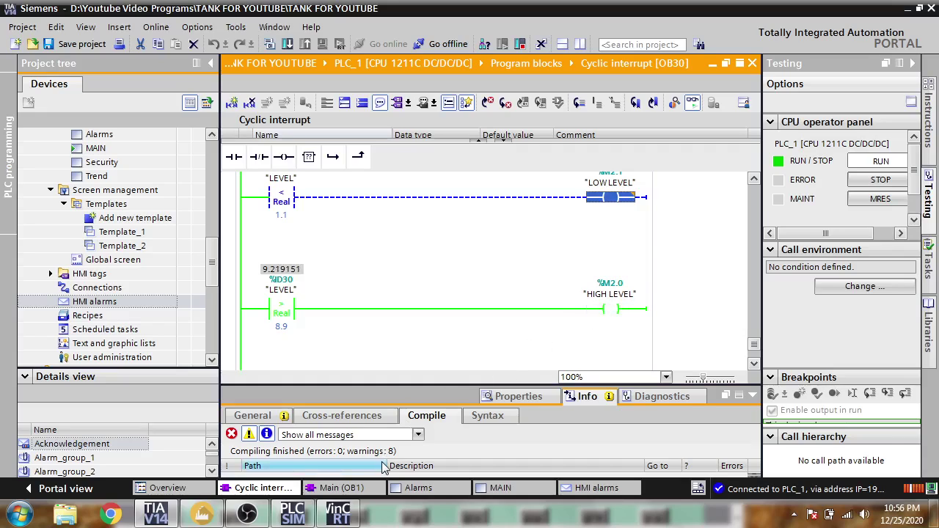
click(337, 513)
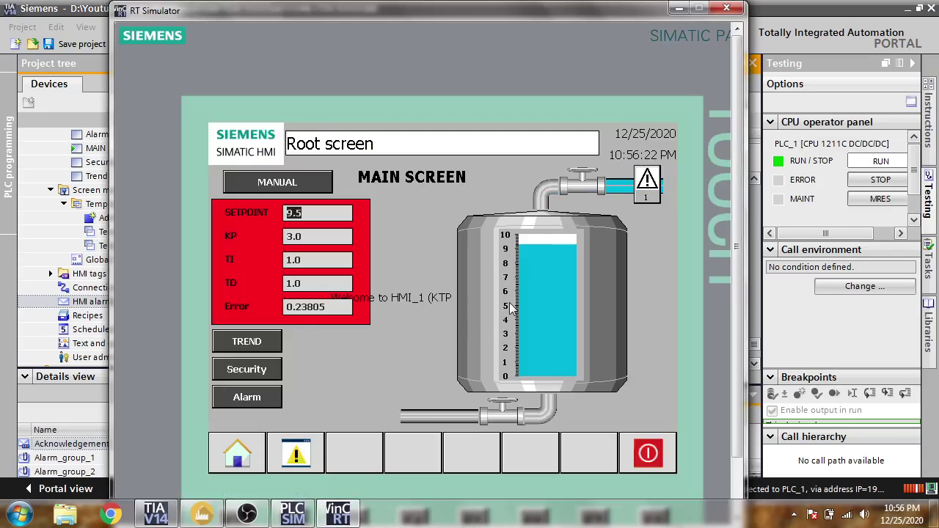
click(646, 184)
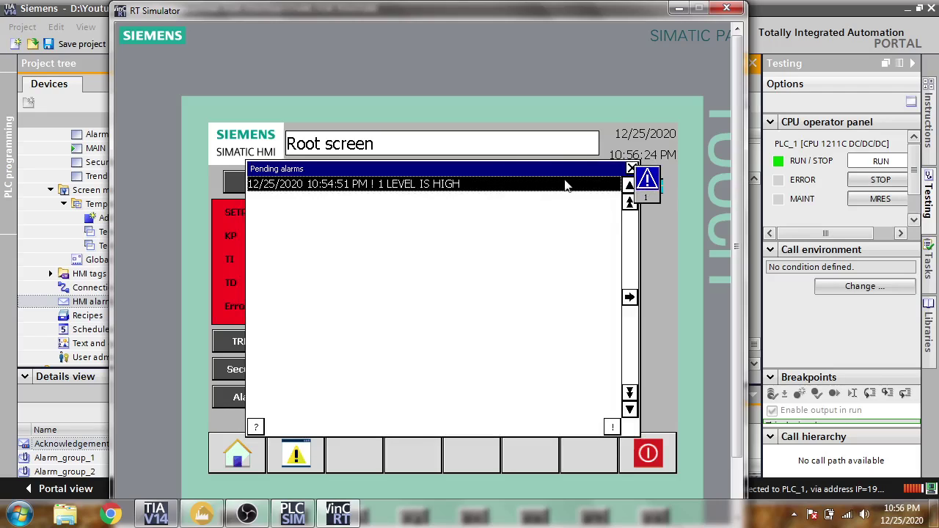
click(629, 168)
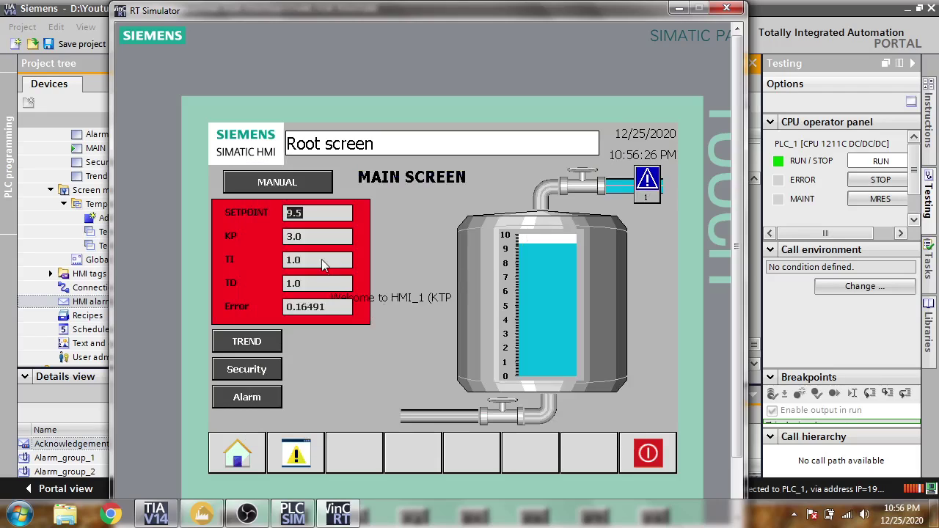
- Examine the LEVEL IS LOW and LEVEL IS HIGH entries on the Alarm screen and compare them with the Pending alarms window
click(261, 393)
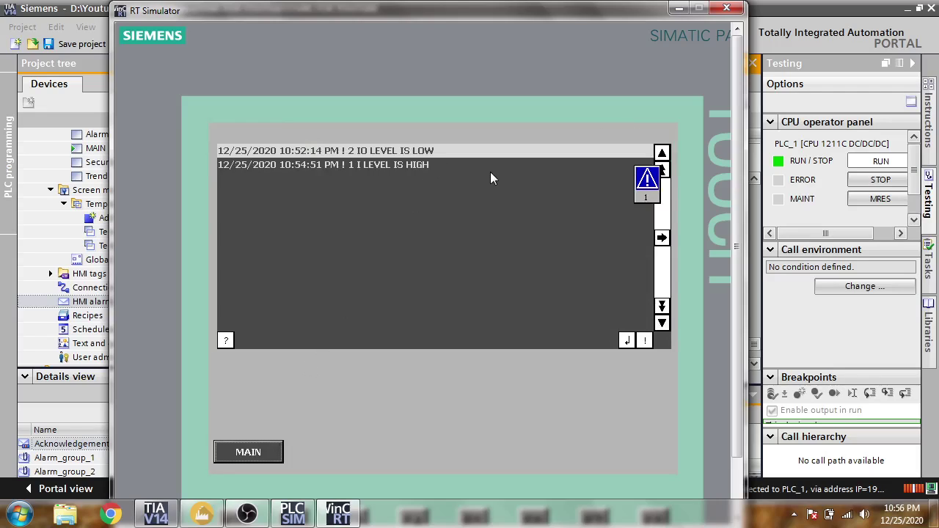
click(551, 165)
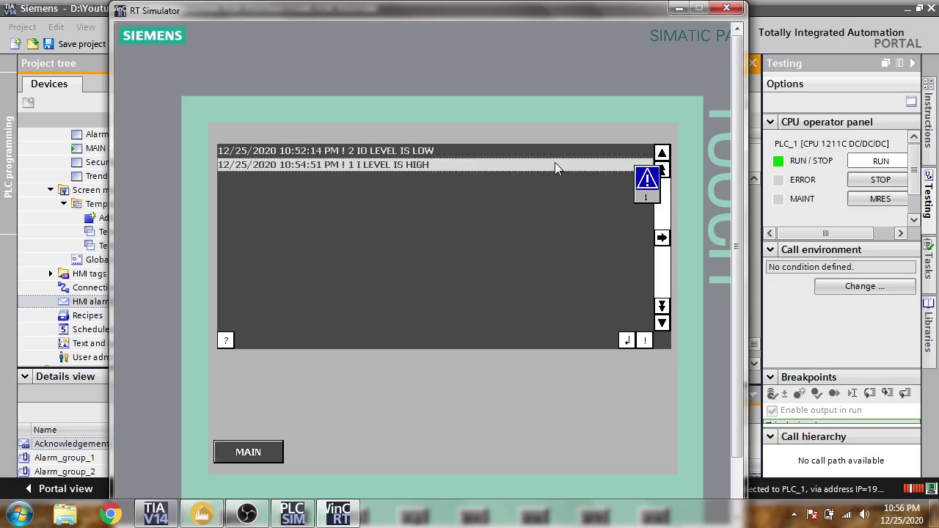
click(567, 154)
click(563, 167)
click(570, 150)
click(567, 161)
click(571, 153)
click(567, 164)
click(570, 152)
click(647, 190)
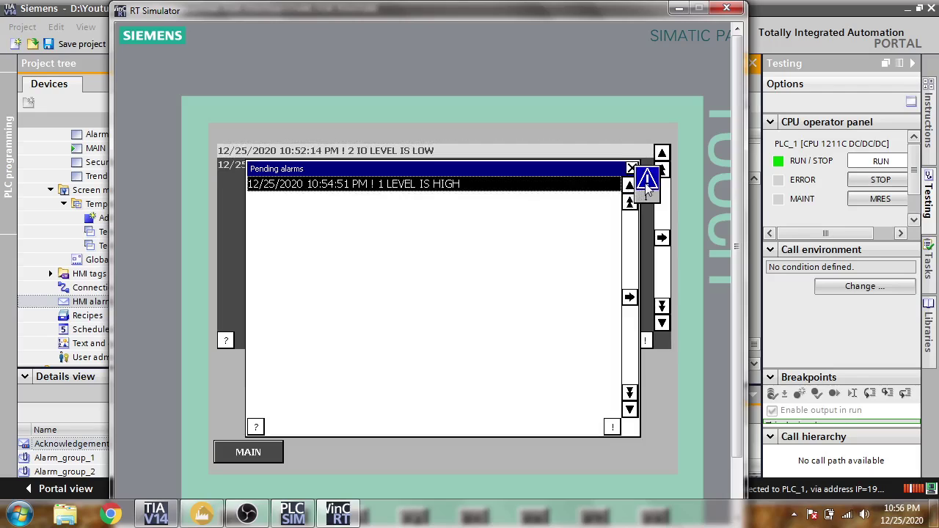
click(631, 170)
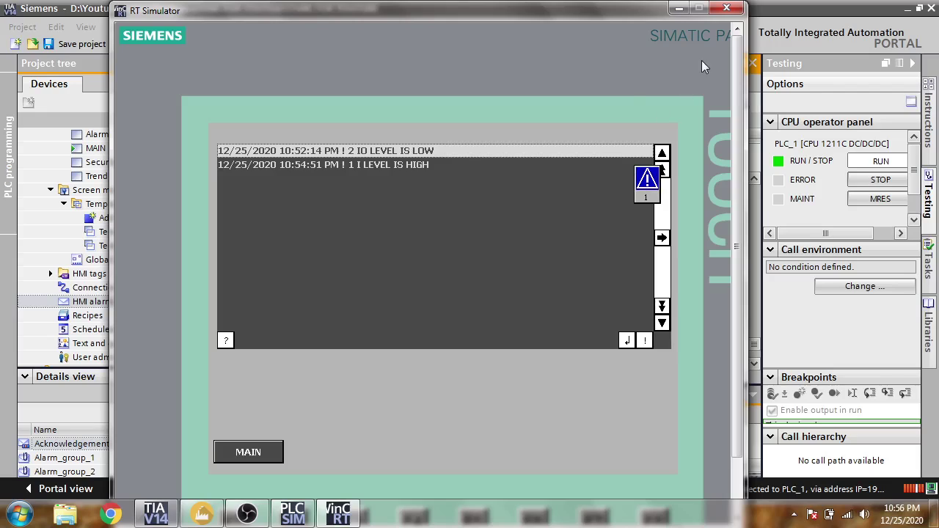
- Go back to the main screen and close the HMI runtime simulator
click(257, 455)
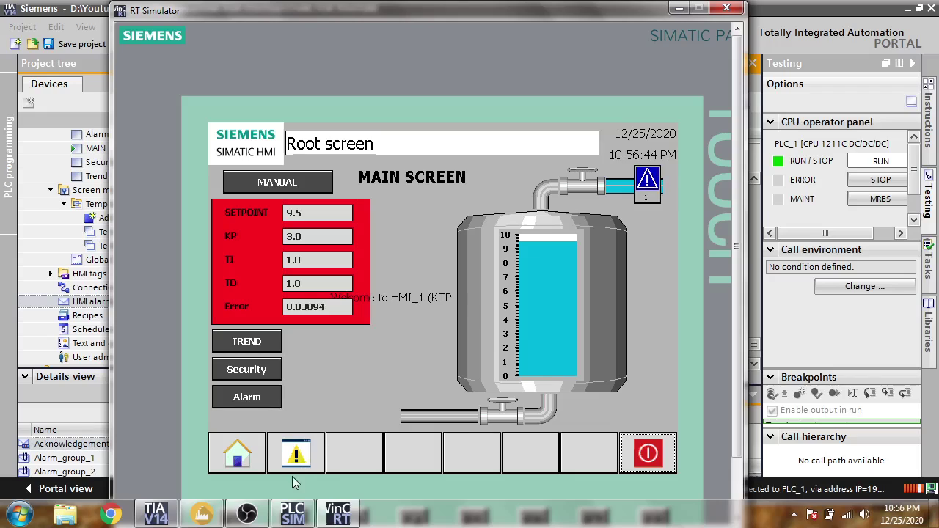
right_click(339, 516)
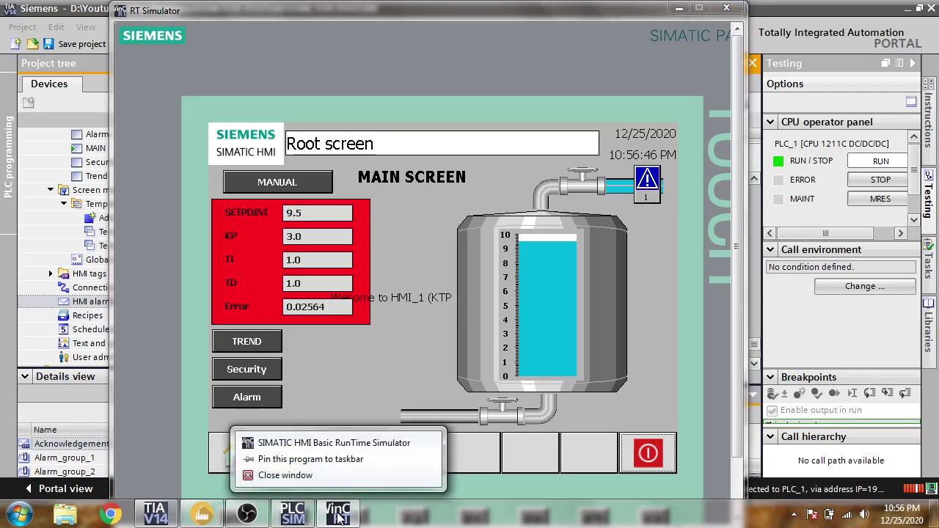
click(349, 475)
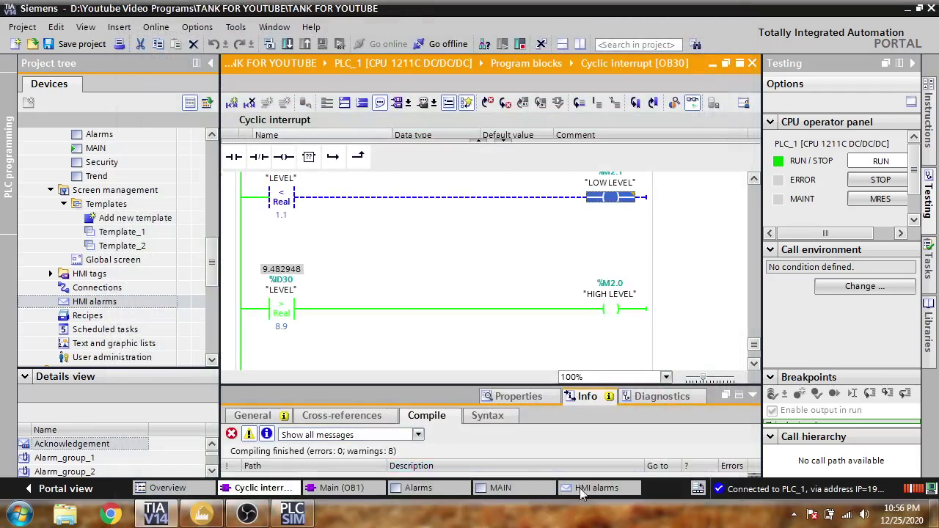
- In the discrete HMI alarms, correct the name of alarm 2 to LOW LEVEL
click(579, 488)
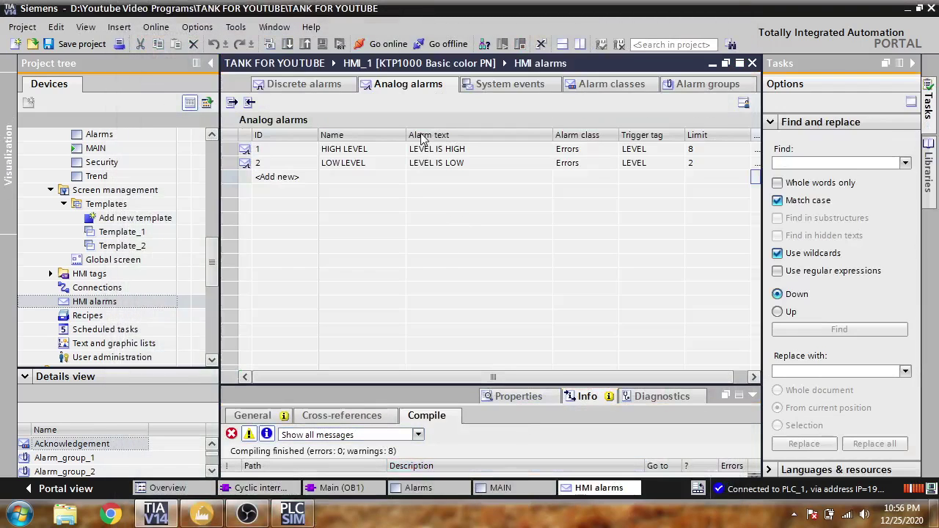
click(337, 83)
click(311, 150)
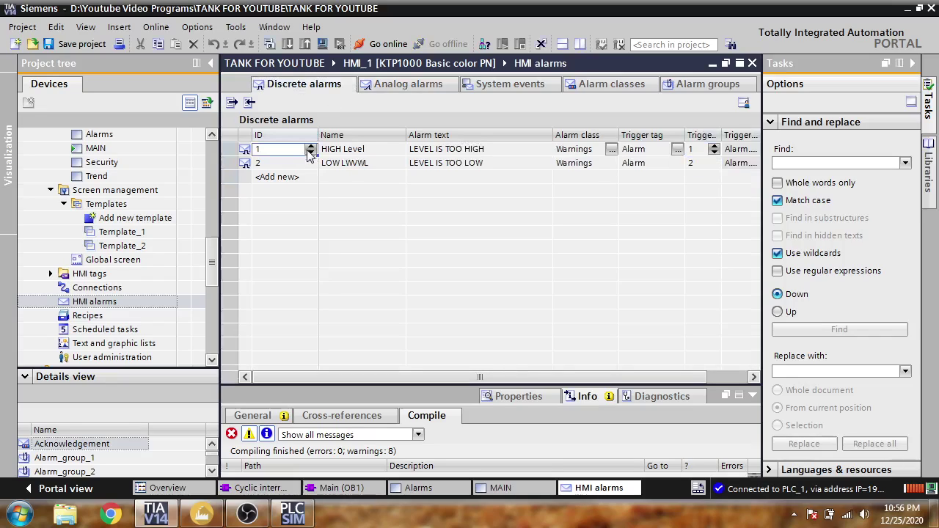
click(351, 166)
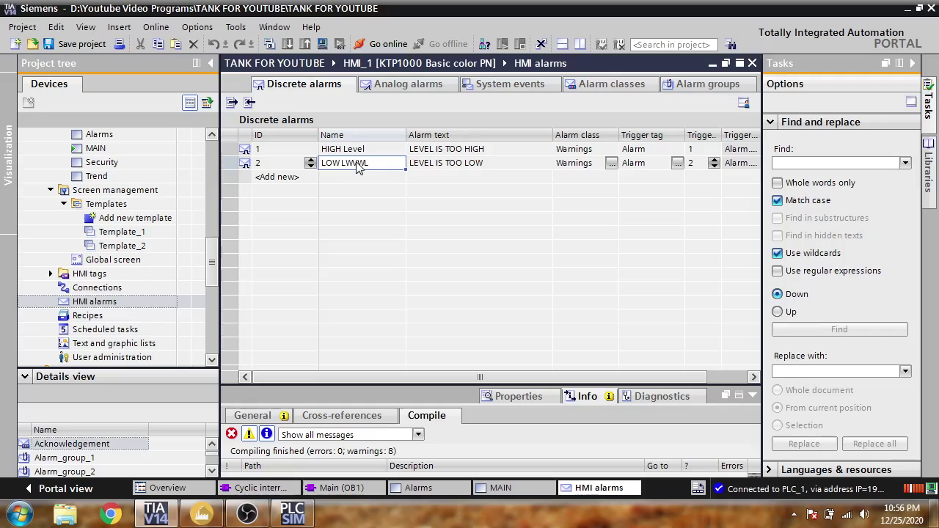
click(357, 168)
click(357, 168)
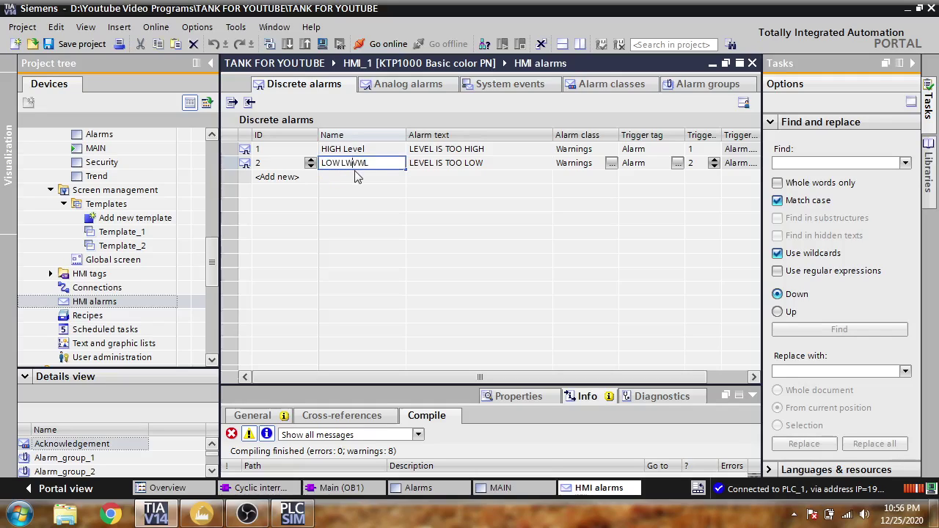
text(E)
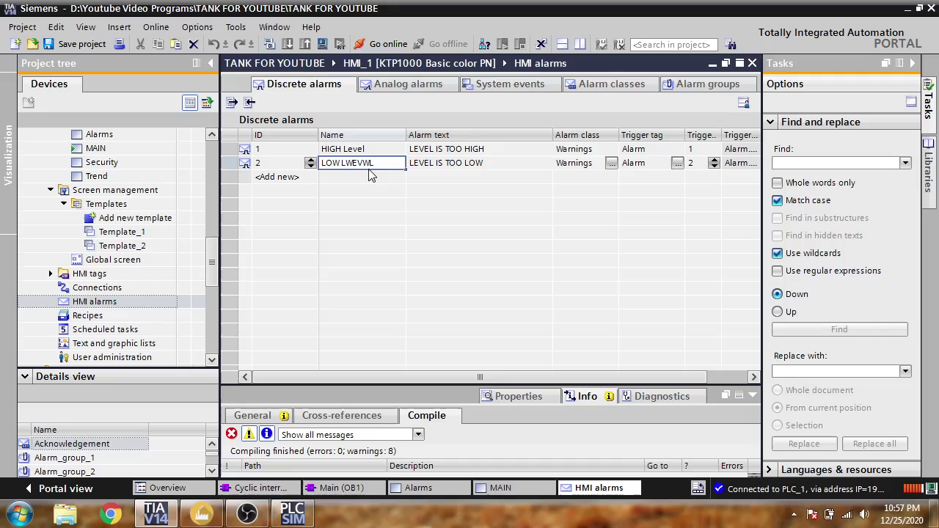
key(BackSpace)
key(Left)
key(Left)
key(Left)
key(BackSpace)
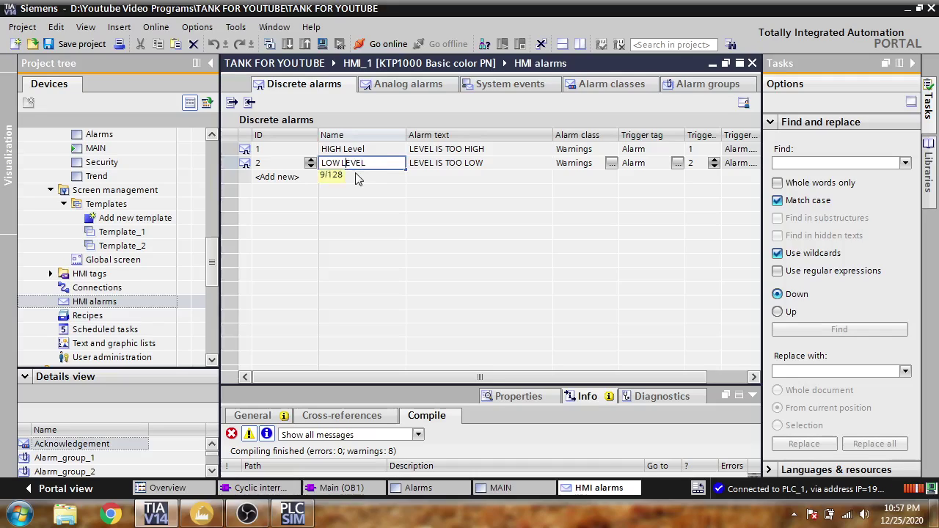
key(Return)
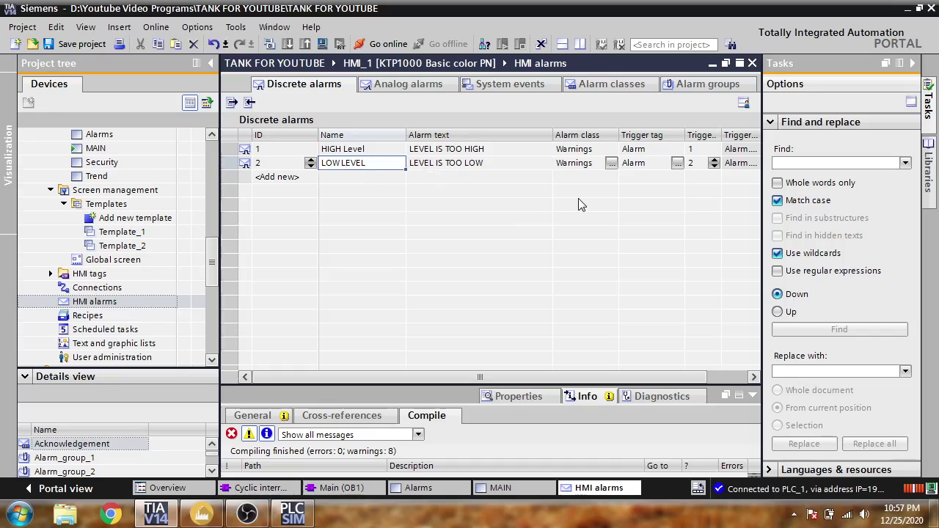
- Examine the discrete alarms' trigger bits and addresses, the analog alarms list, and the level alarm bits in the Cyclic interrupt block
drag(555, 377, 591, 377)
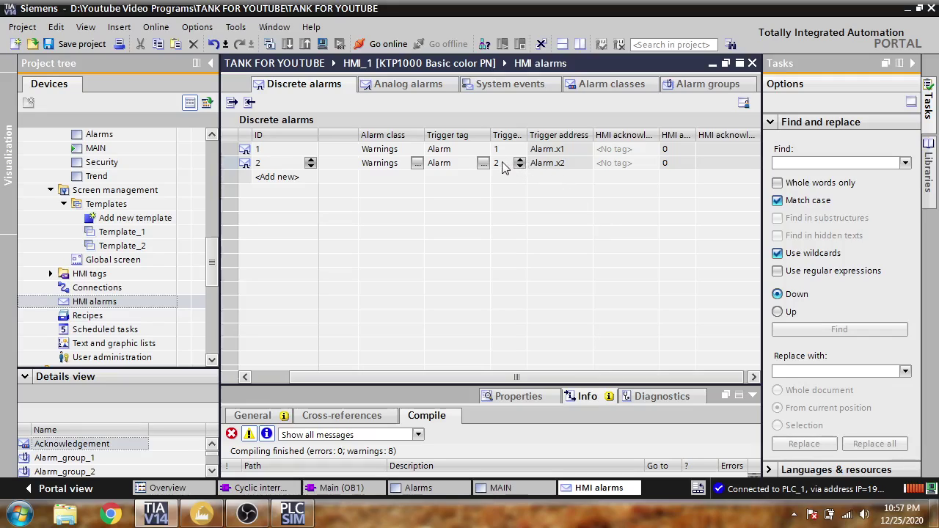
drag(471, 377, 381, 365)
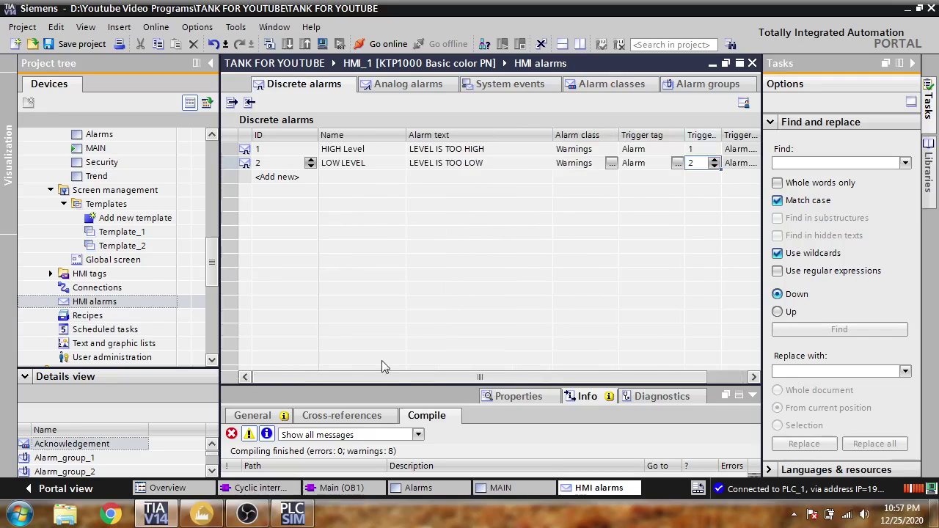
click(427, 86)
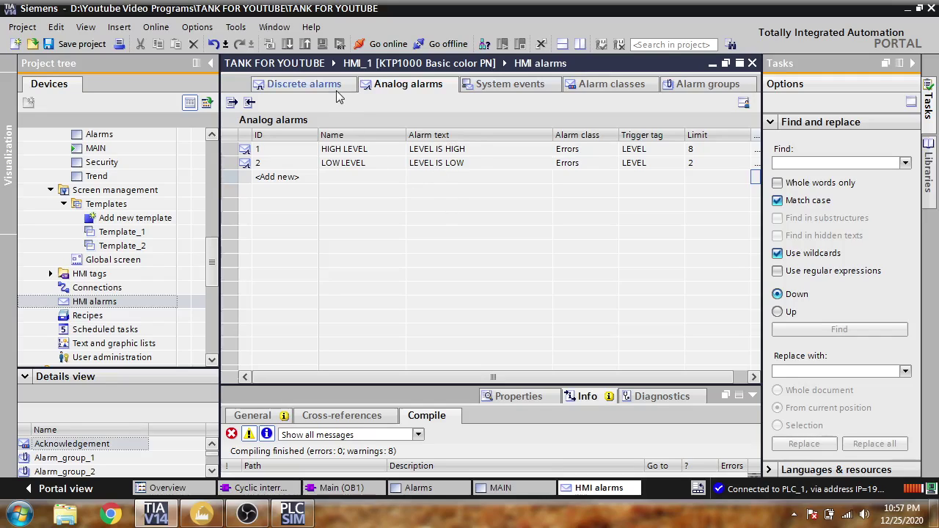
click(339, 86)
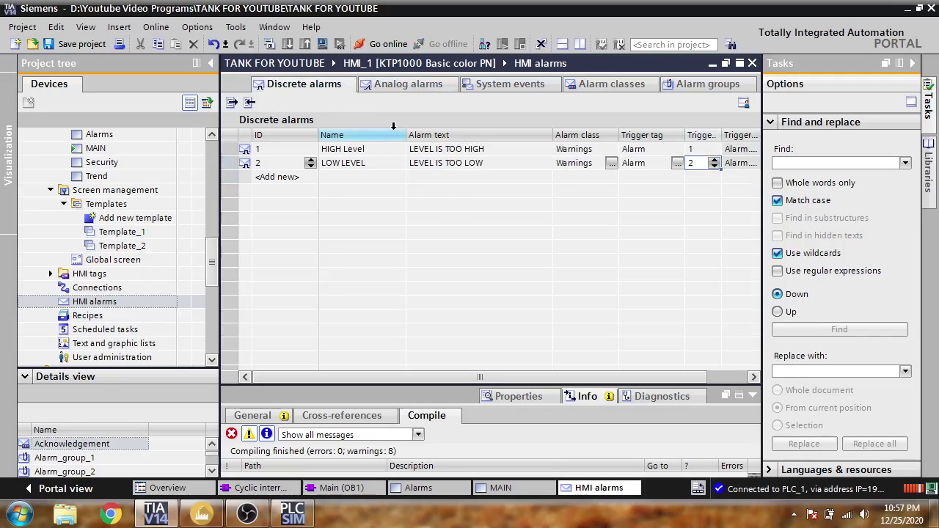
click(369, 488)
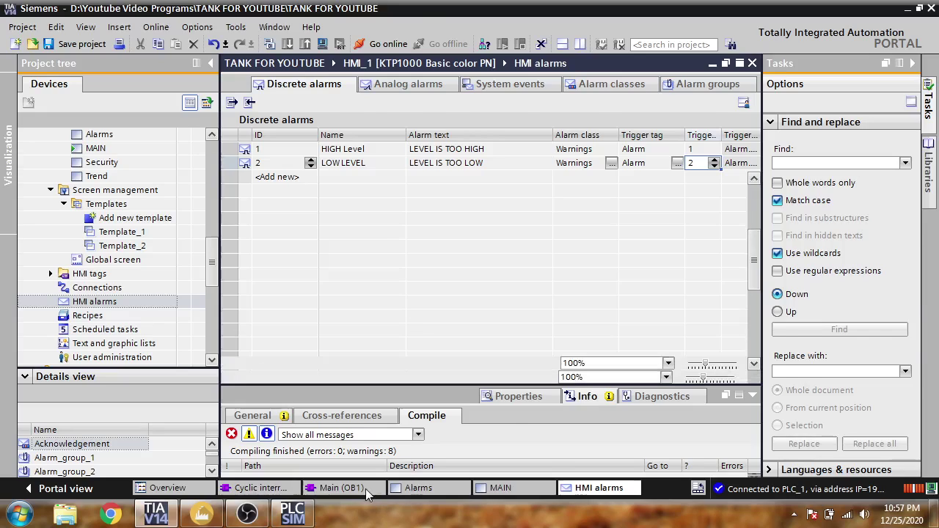
click(292, 488)
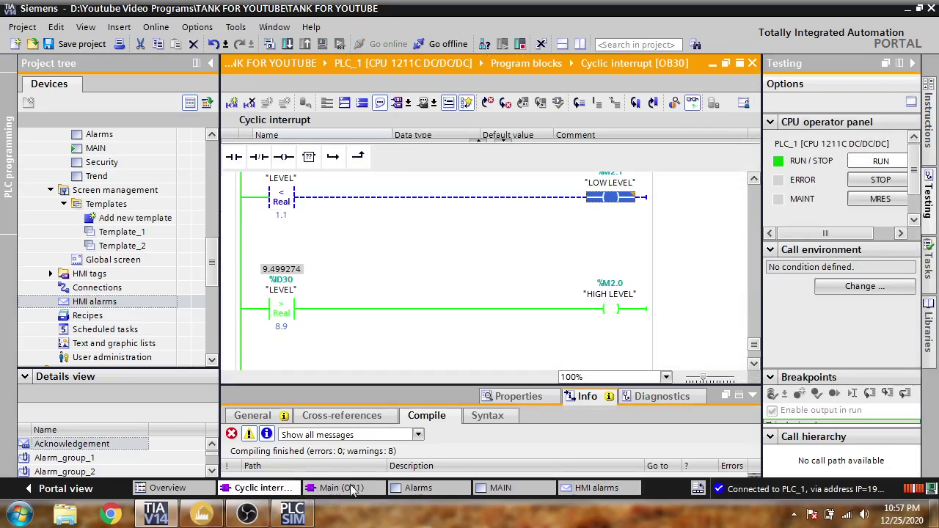
click(418, 489)
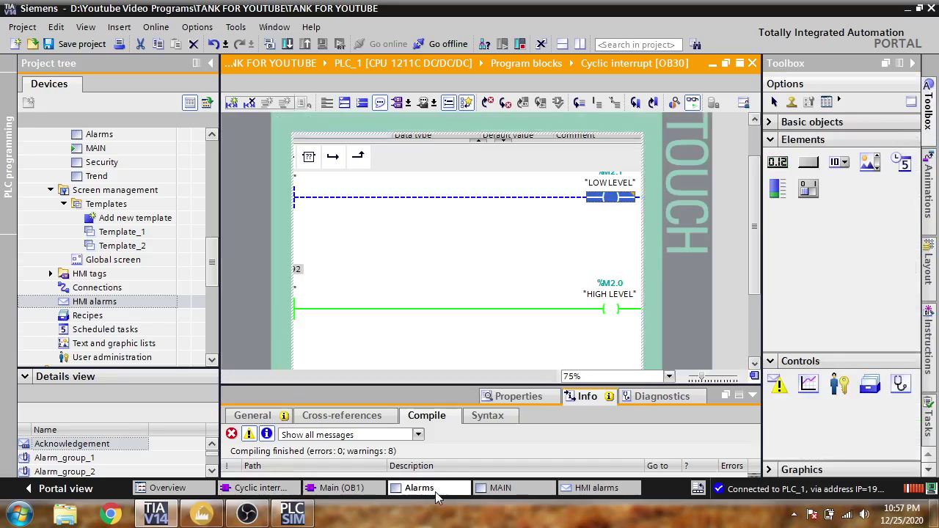
click(581, 489)
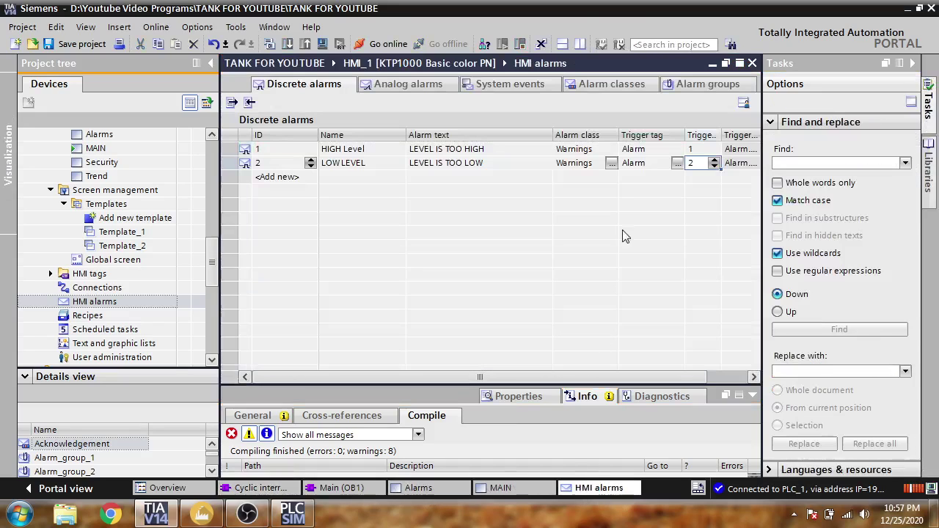
- Set the trigger bit of the discrete HIGH Level alarm to 0
click(690, 149)
text(0)
key(Return)
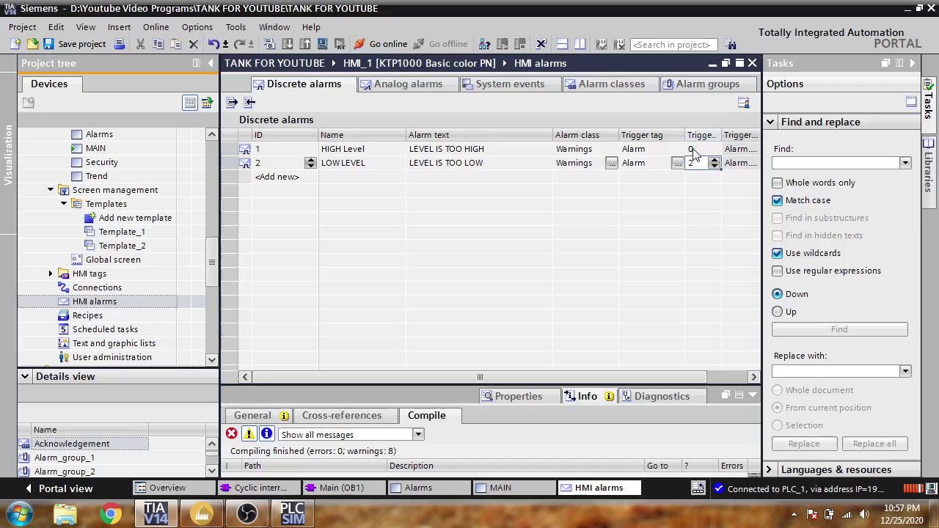
- Check the level alarm bits in the Cyclic interrupt block, set the discrete LOW LEVEL alarm's trigger bit to 1, and save the project
click(493, 490)
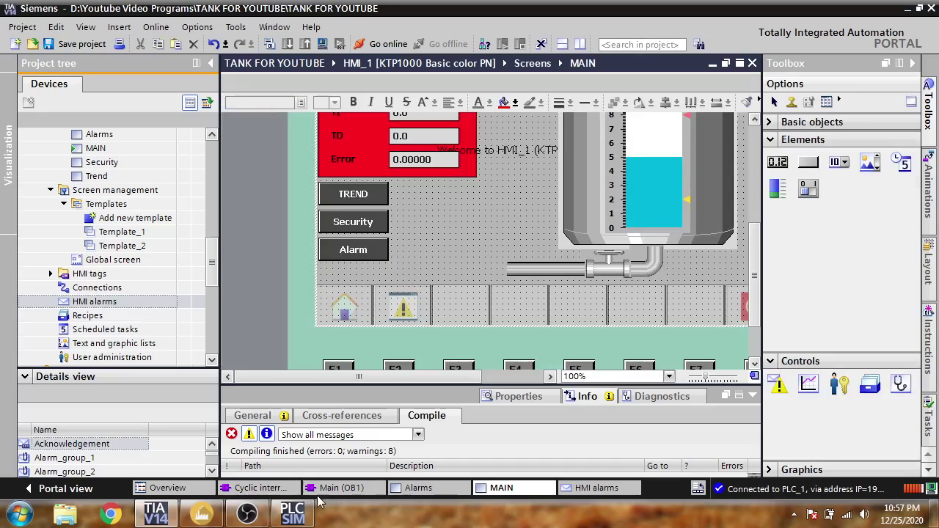
click(284, 490)
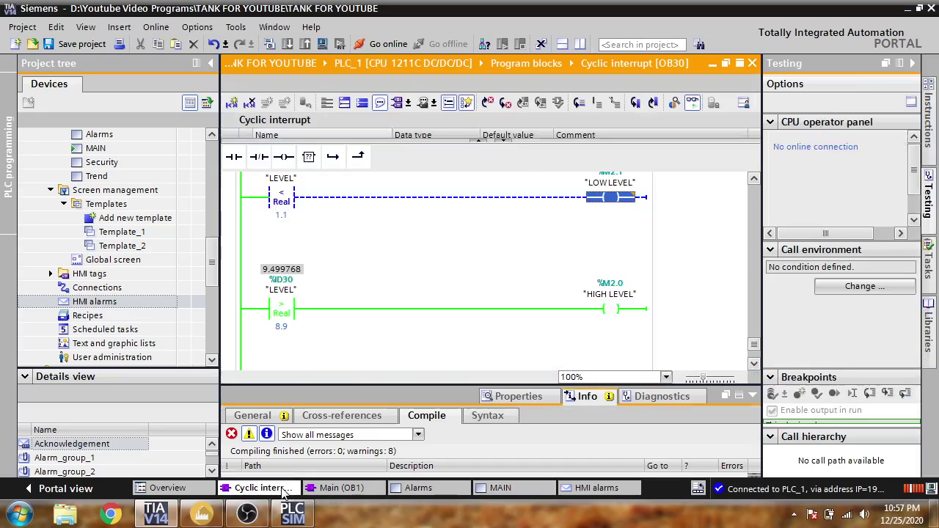
click(580, 489)
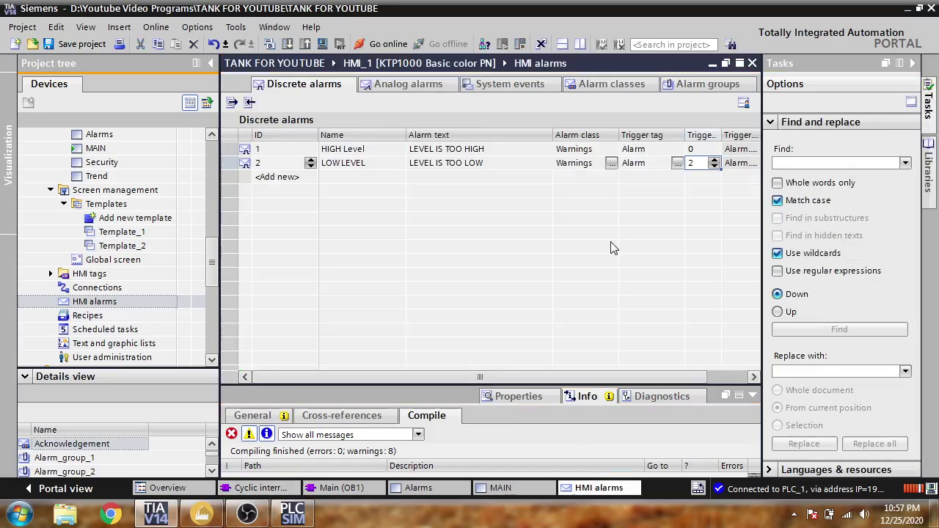
double_click(693, 163)
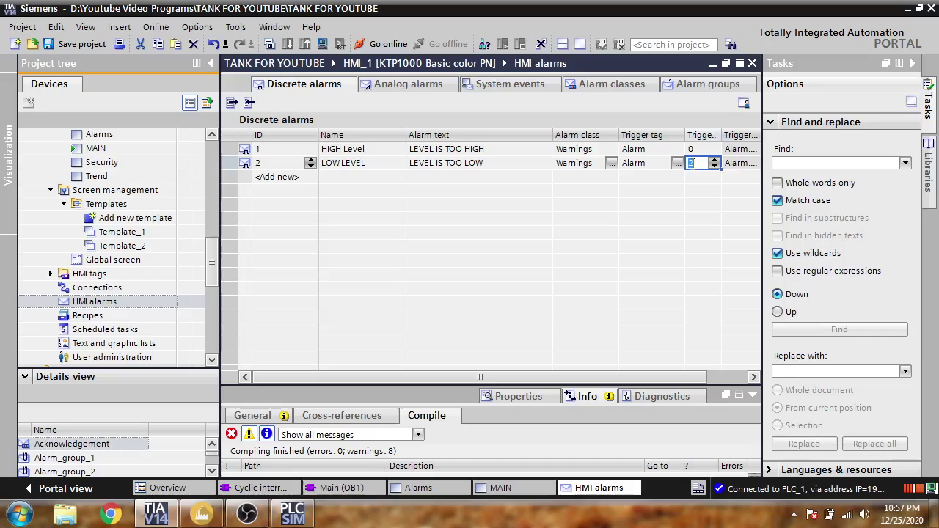
text(1)
key(Return)
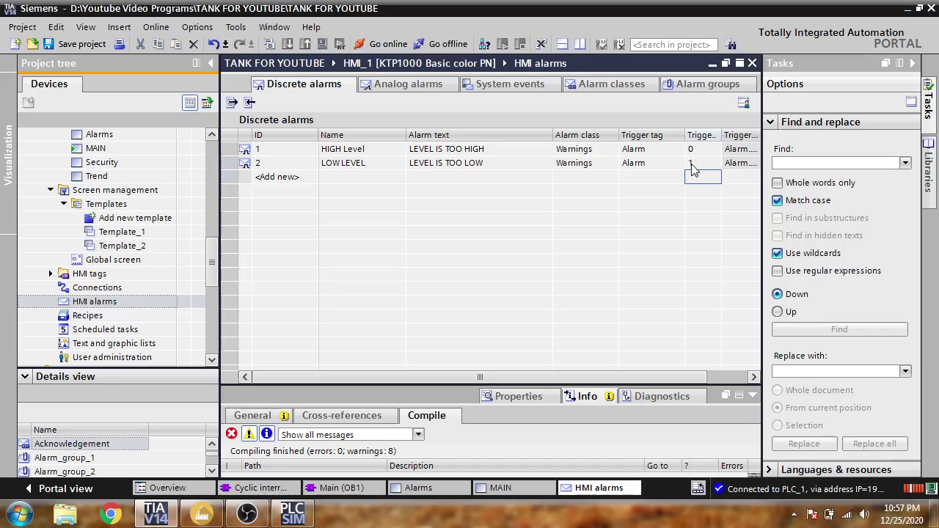
click(651, 180)
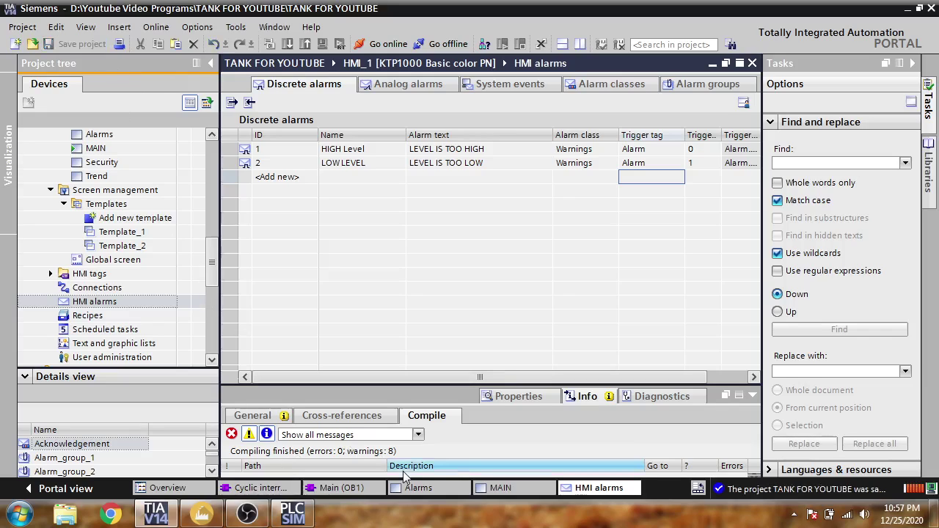
- Start the HMI simulation with the Alarms screen as the start screen
click(454, 490)
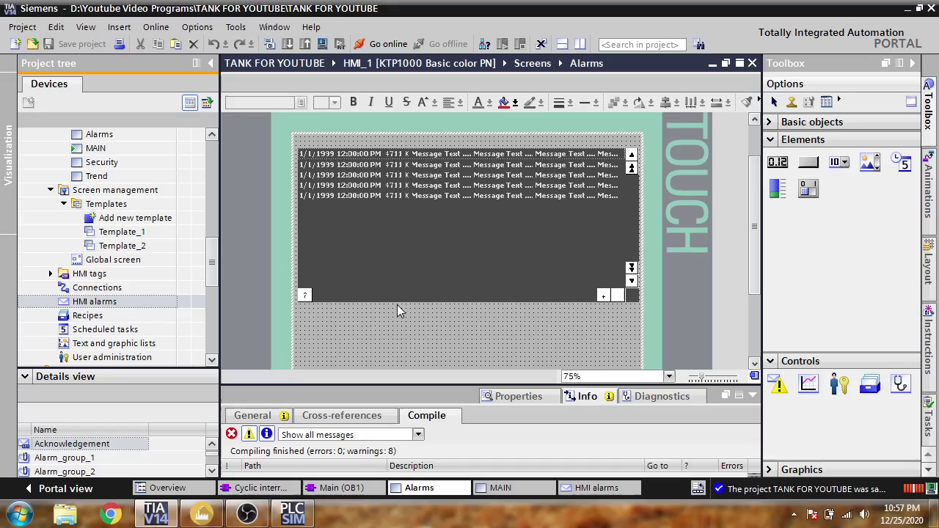
click(323, 44)
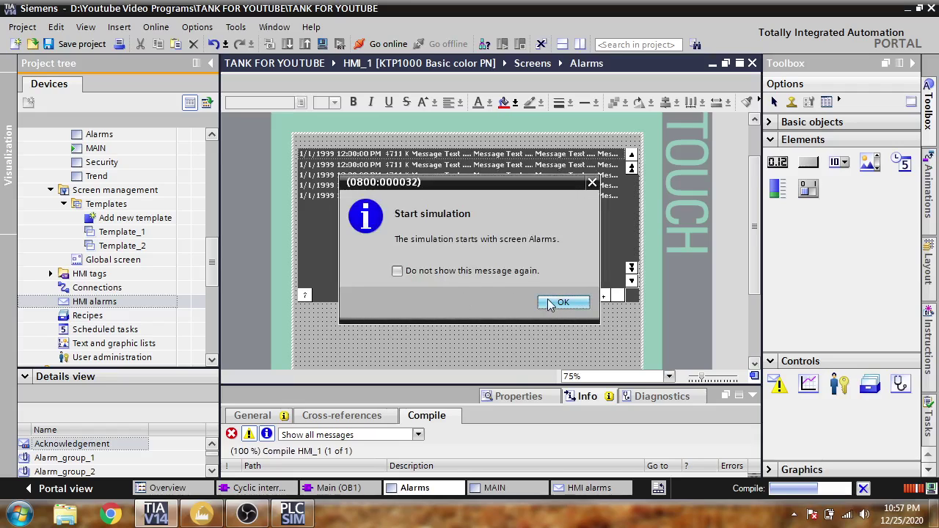
click(550, 301)
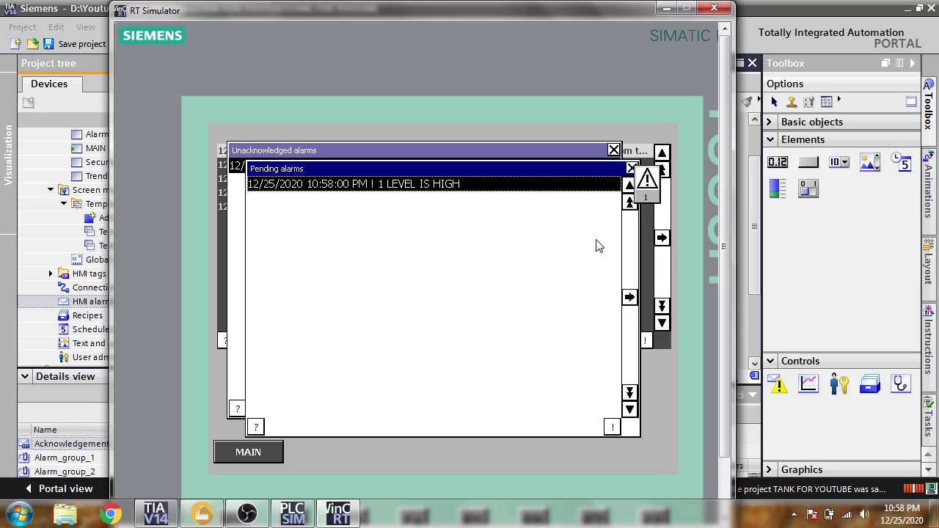
- Close the pending and unacknowledged alarm windows, inspect both entries in the alarm list, and go to the main screen
click(631, 169)
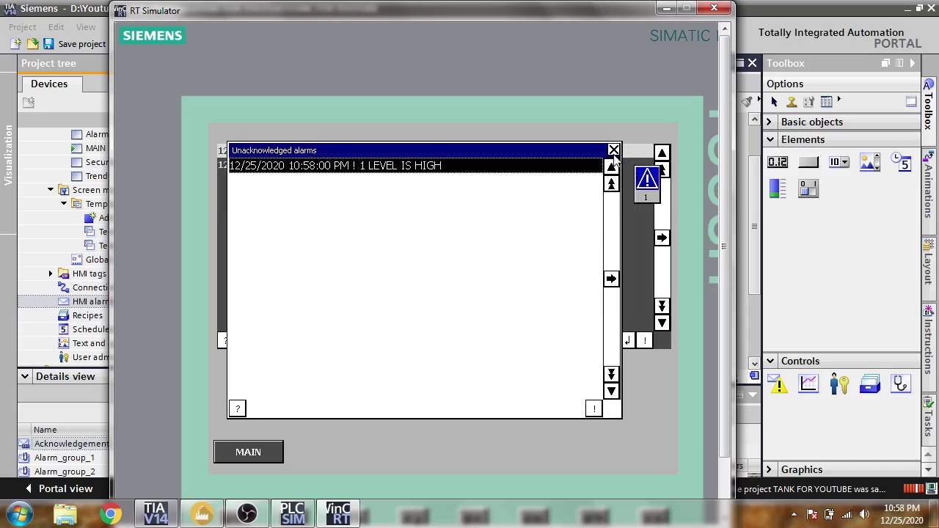
click(614, 151)
click(466, 164)
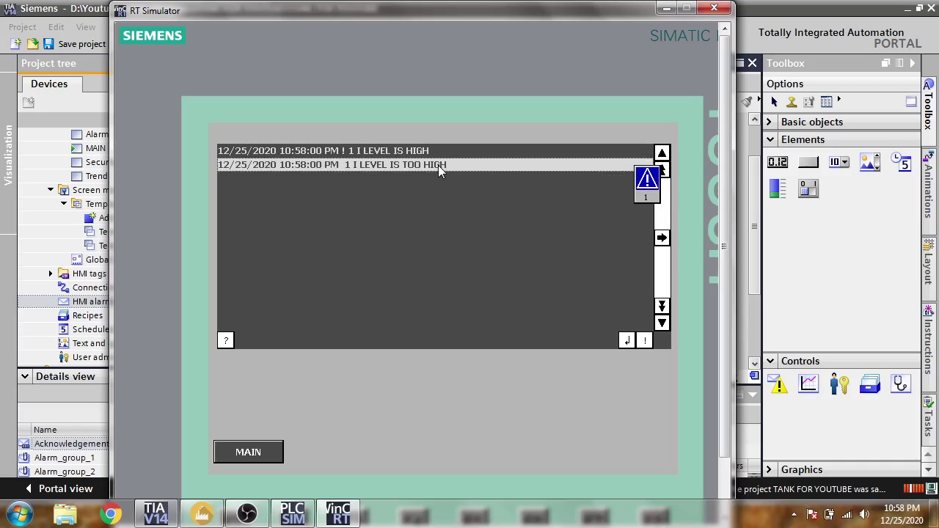
click(435, 150)
click(266, 450)
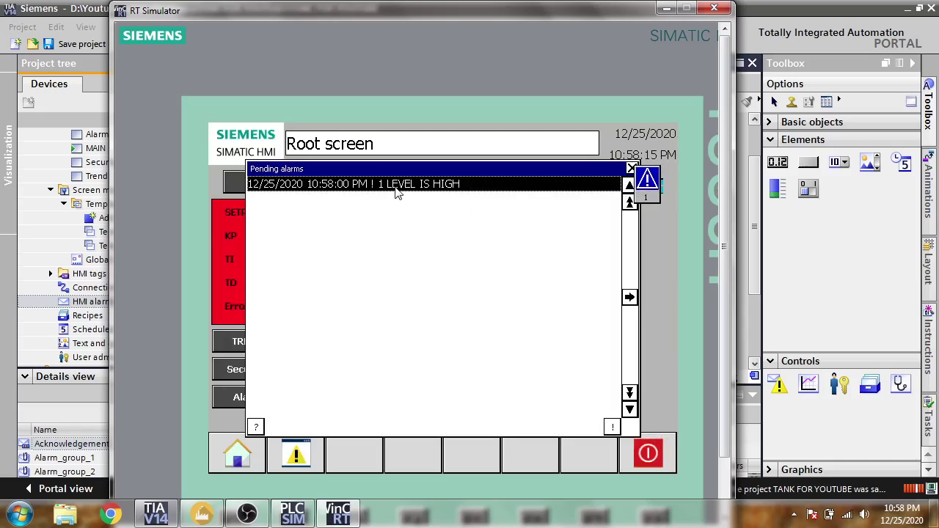
- Close and reopen the pending alarms window using the alarm indicator, leaving the main screen clear
click(631, 170)
click(642, 184)
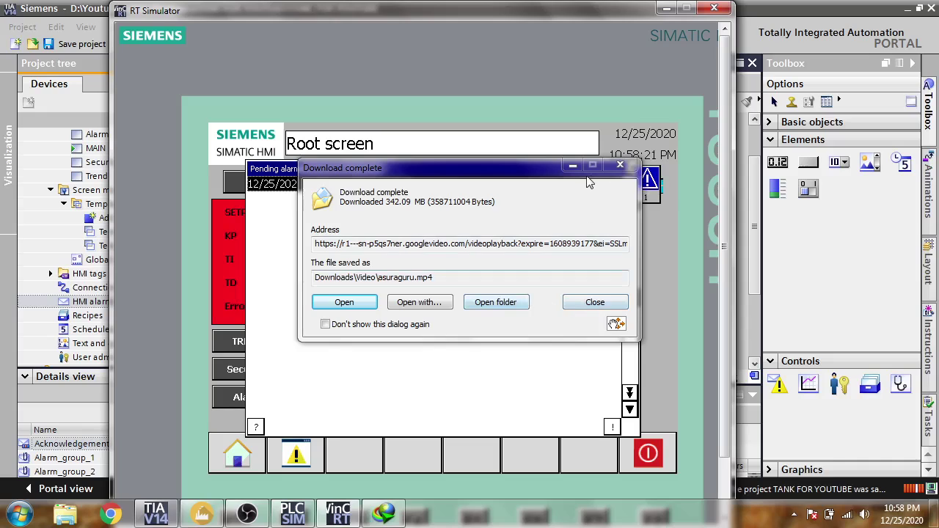
click(649, 186)
click(648, 187)
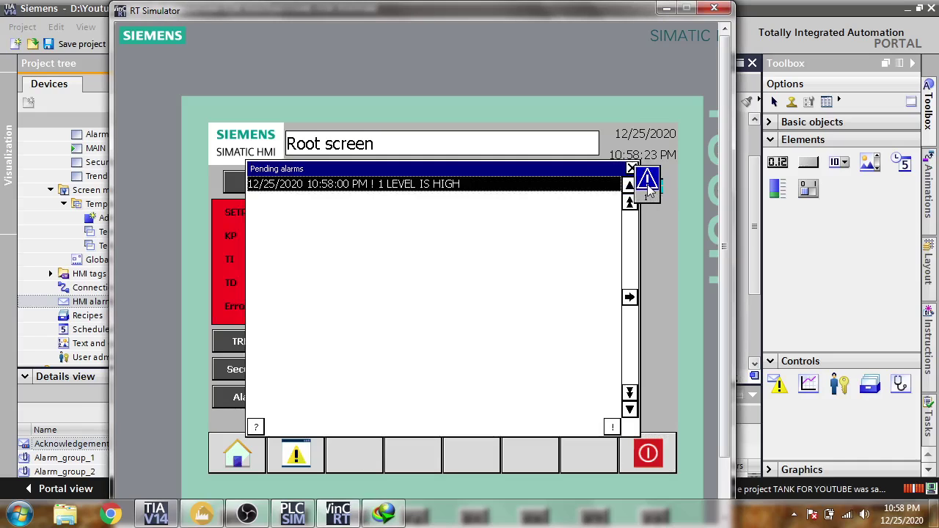
click(629, 181)
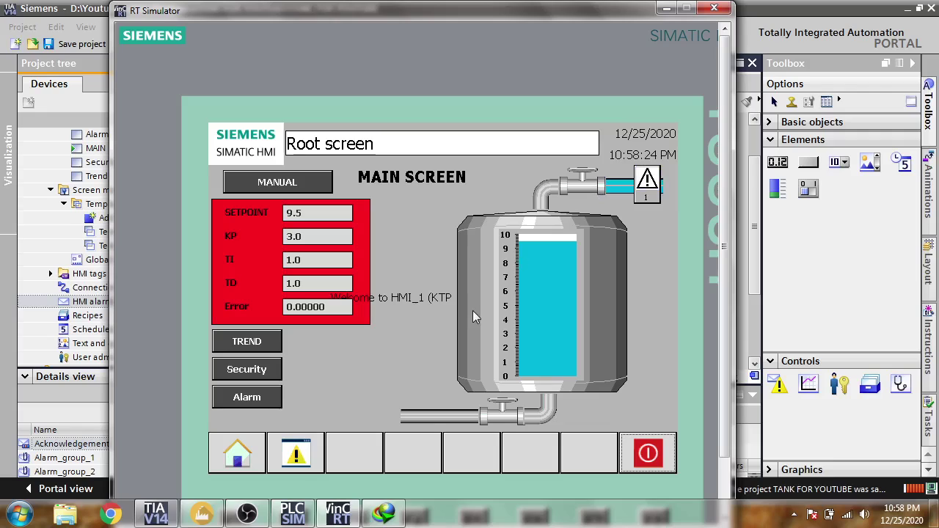
- Check the unacknowledged alarms window and the alarm list on the Alarms screen, and return to the main screen
click(286, 453)
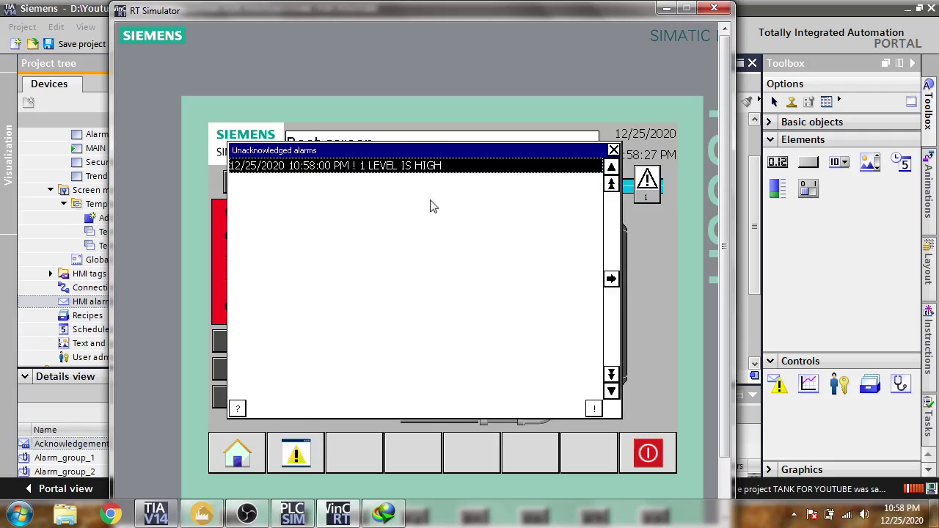
click(612, 151)
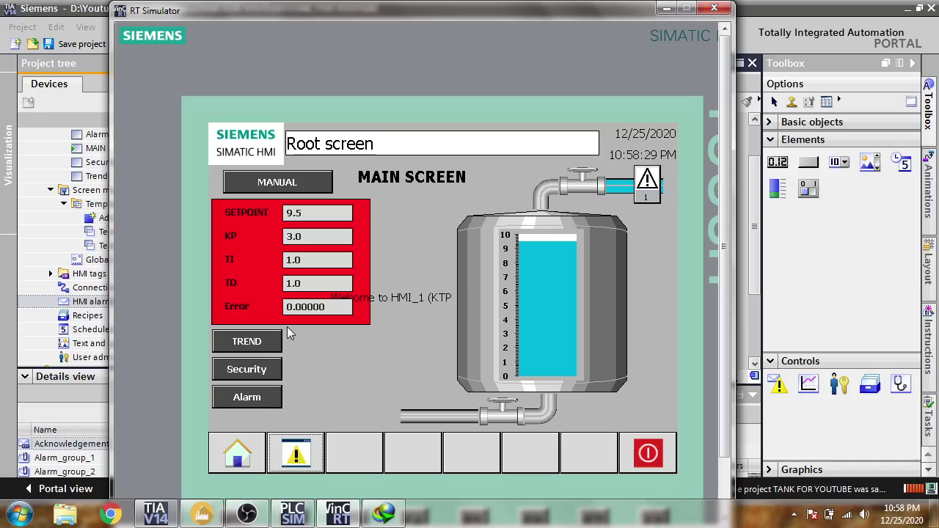
click(257, 403)
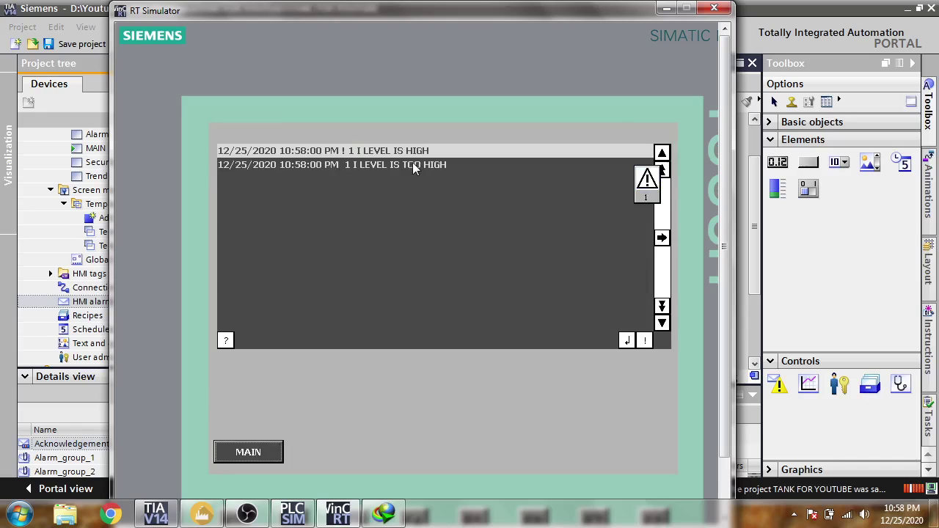
click(267, 454)
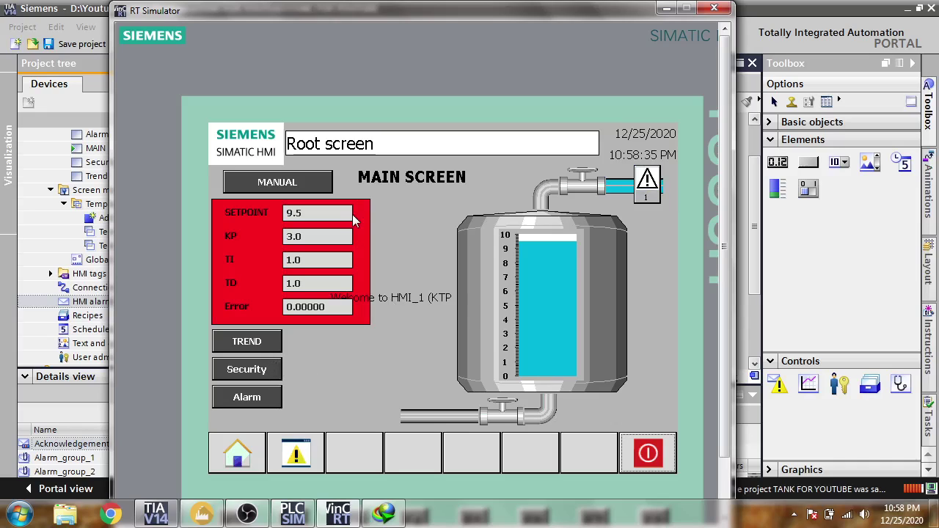
- Set the tank's SETPOINT to 8.5 on the runtime main screen
click(306, 213)
key(BackSpace)
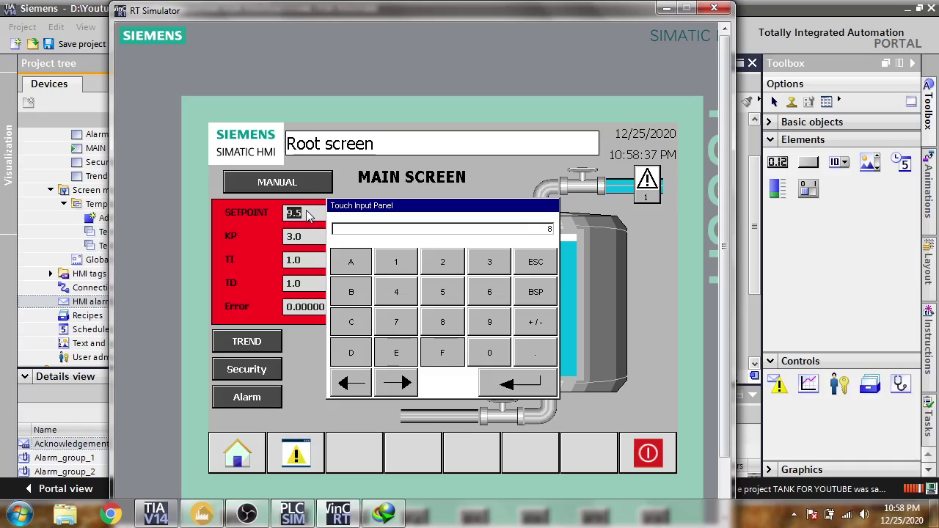
text(7)
key(BackSpace)
text(8.5)
key(Return)
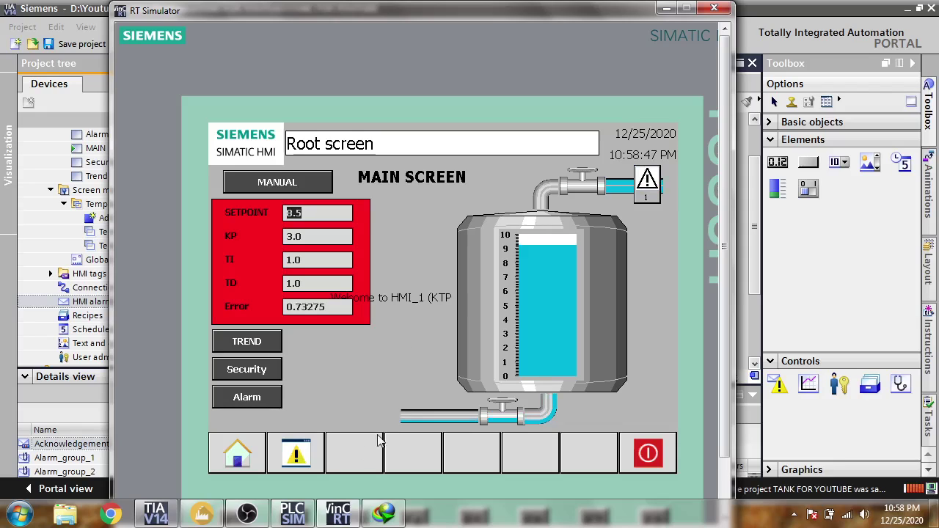
- Check the HIGH LEVEL comparison in the Cyclic interrupt block in TIA Portal, and switch back to the RT Simulator
click(201, 513)
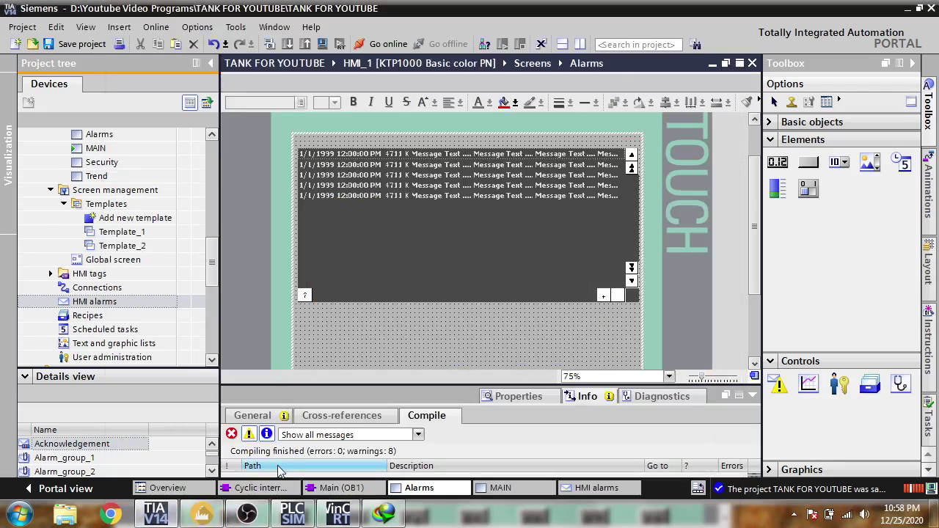
click(286, 489)
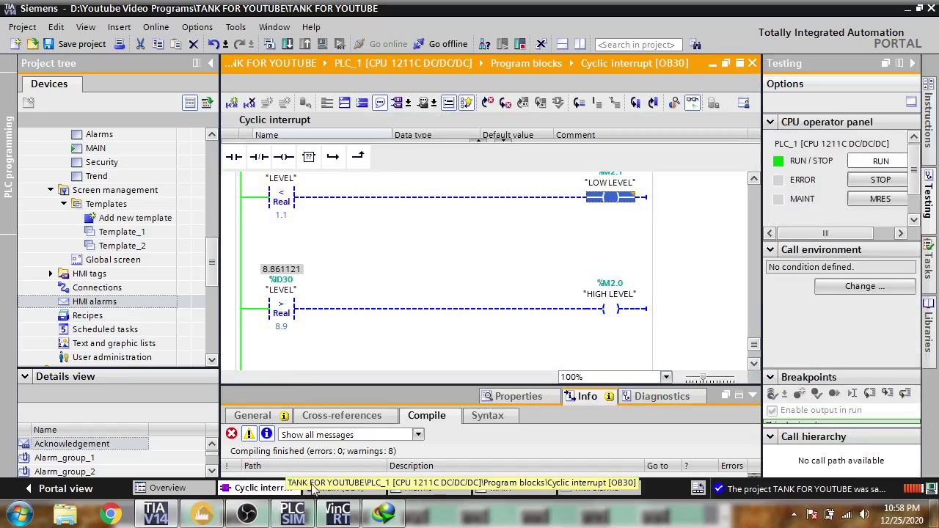
click(338, 513)
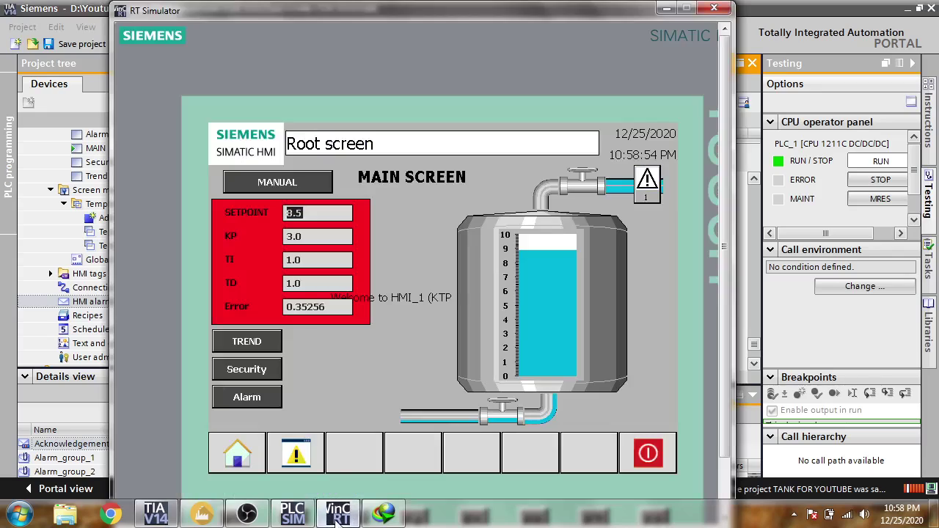
- Inspect the alarm list on the Alarms screen and the pending alarms window, ending on the main screen
click(267, 394)
click(398, 150)
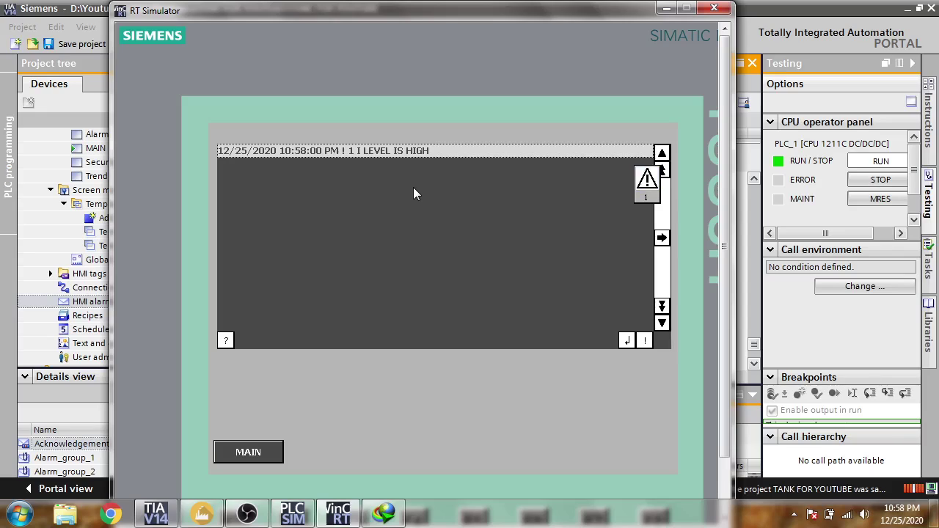
click(272, 451)
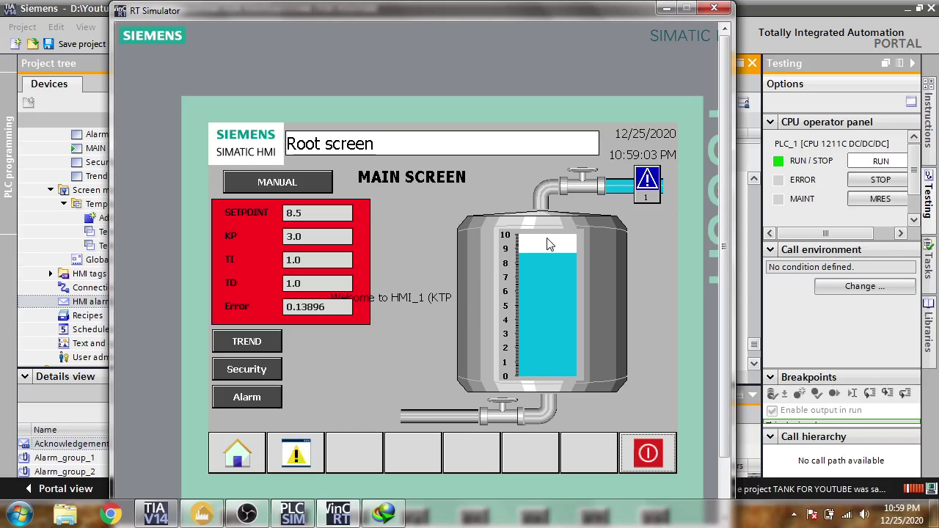
click(642, 193)
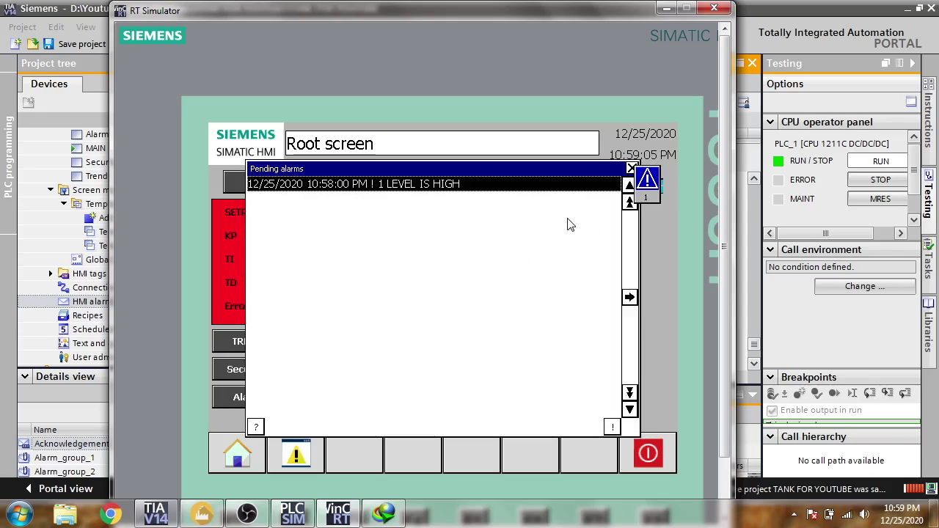
click(632, 169)
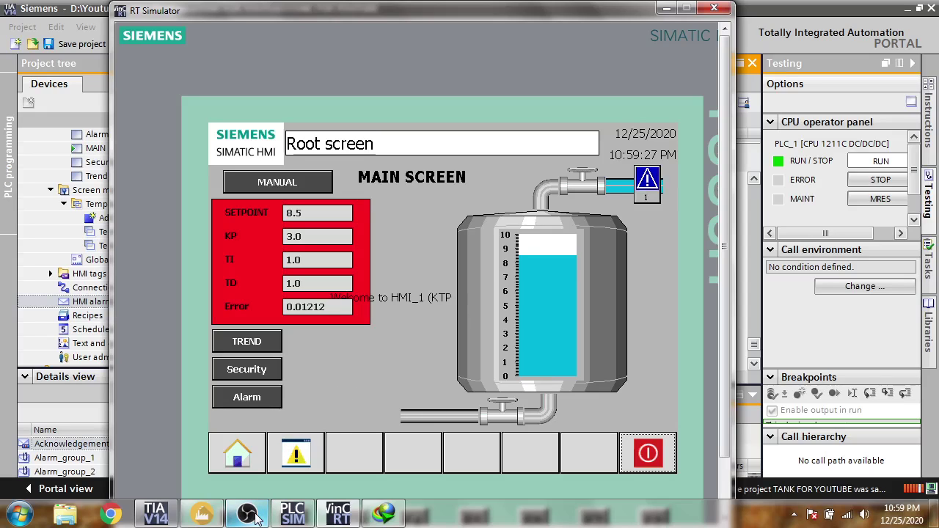
mouse_move(256, 514)
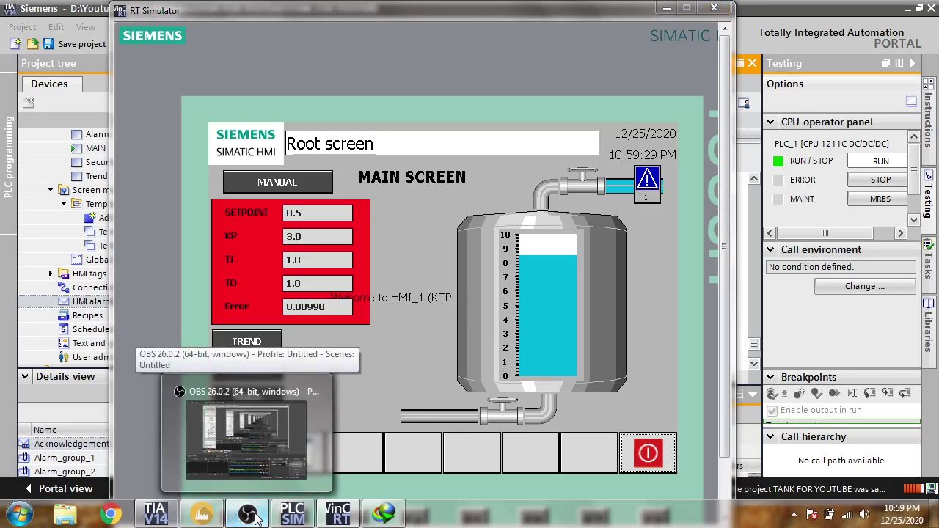
click(255, 514)
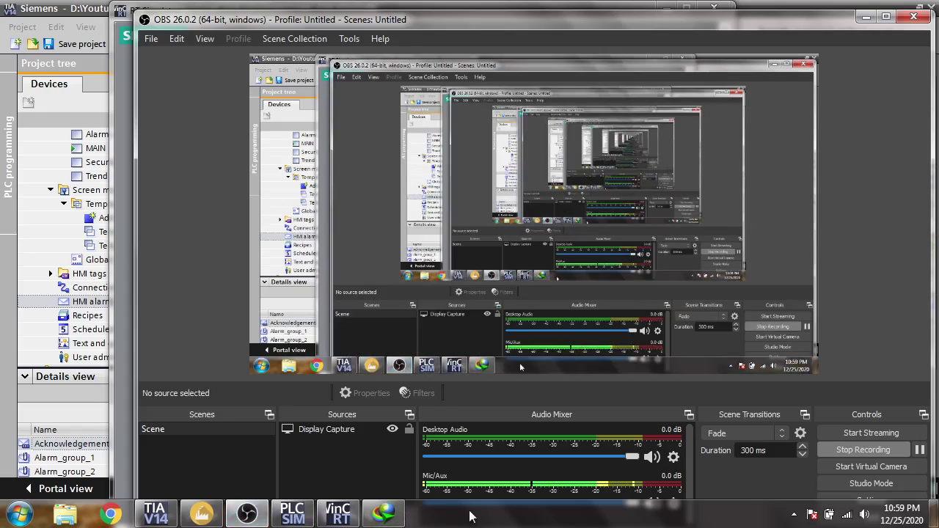